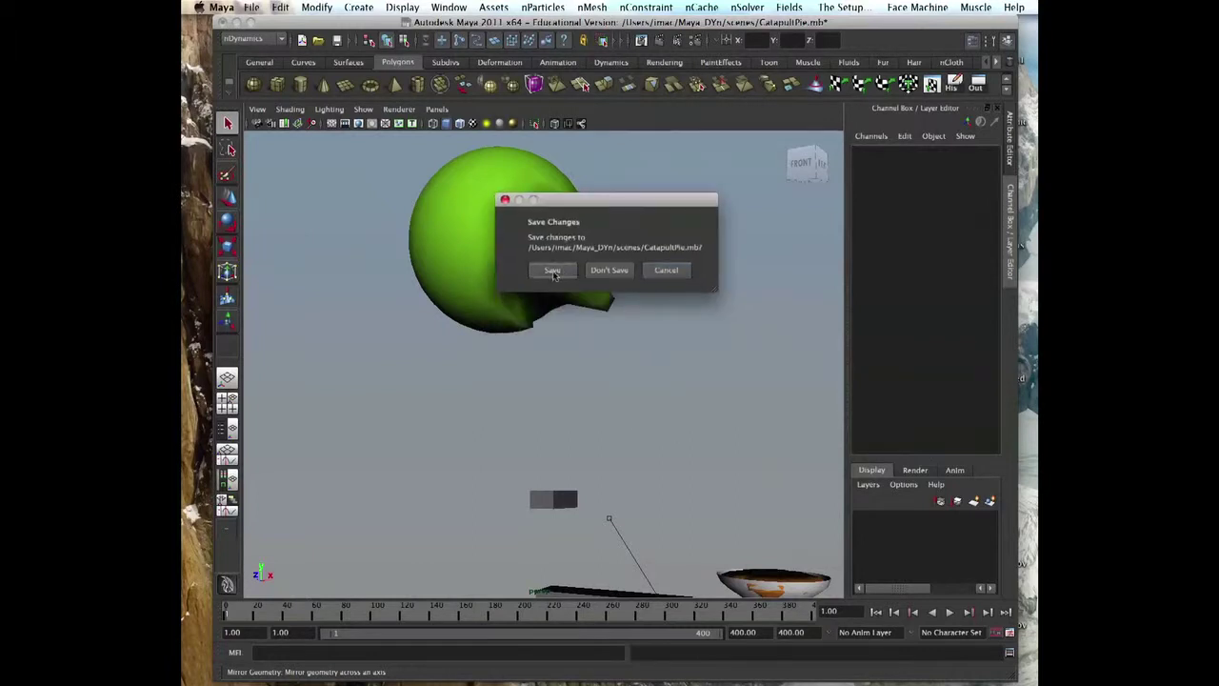
- Save the catapult scene, start a new scene, and set the playback end frame to 1200
{"action": "left_click", "coordinate": [553, 270]}
{"action": "left_click", "coordinate": [541, 8]}
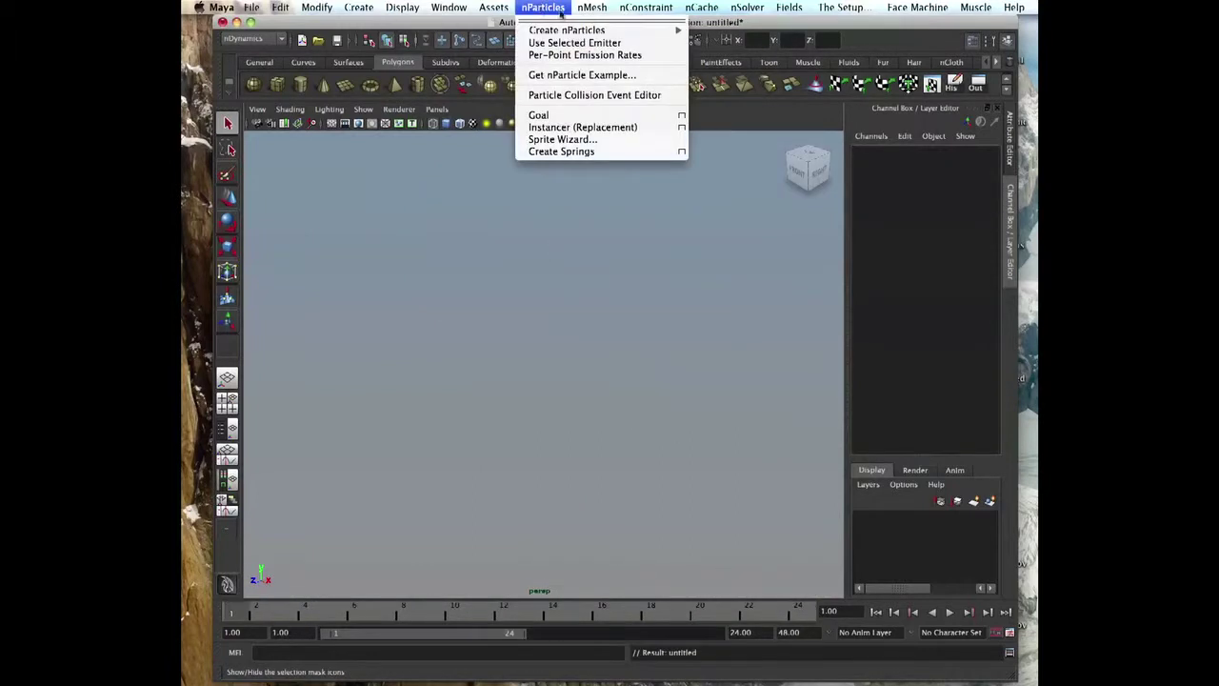
{"action": "left_click", "coordinate": [549, 7]}
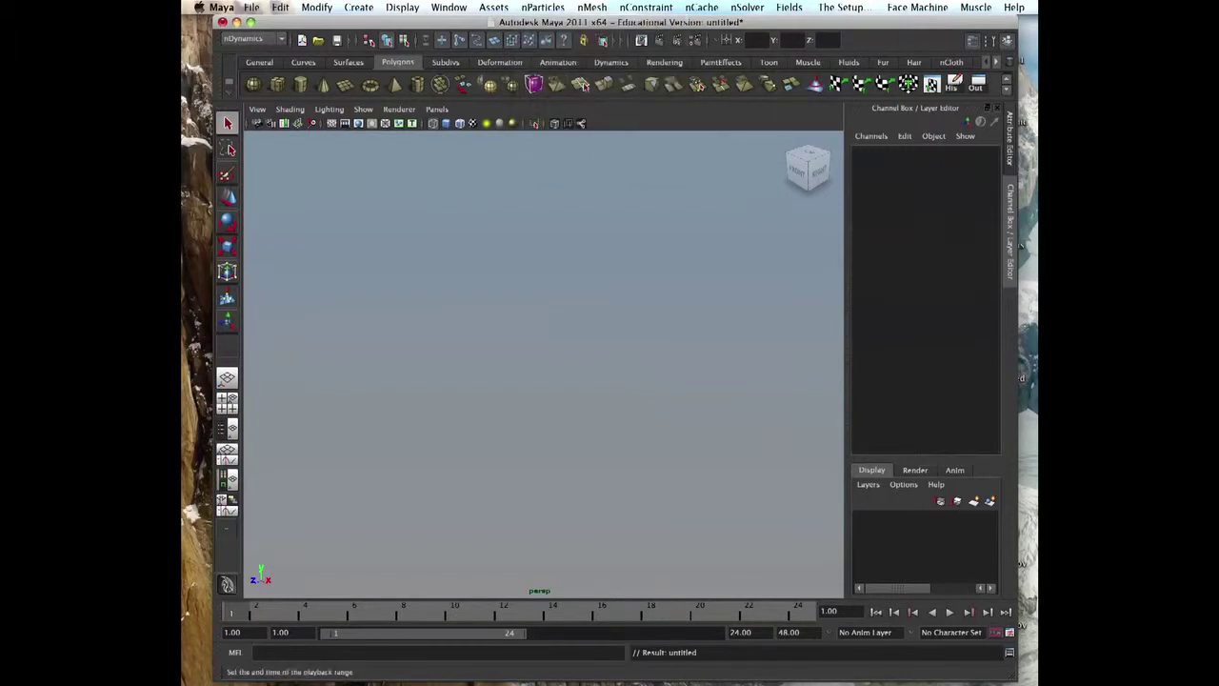
{"action": "type", "text": "1200"}
{"action": "key", "text": "Return"}
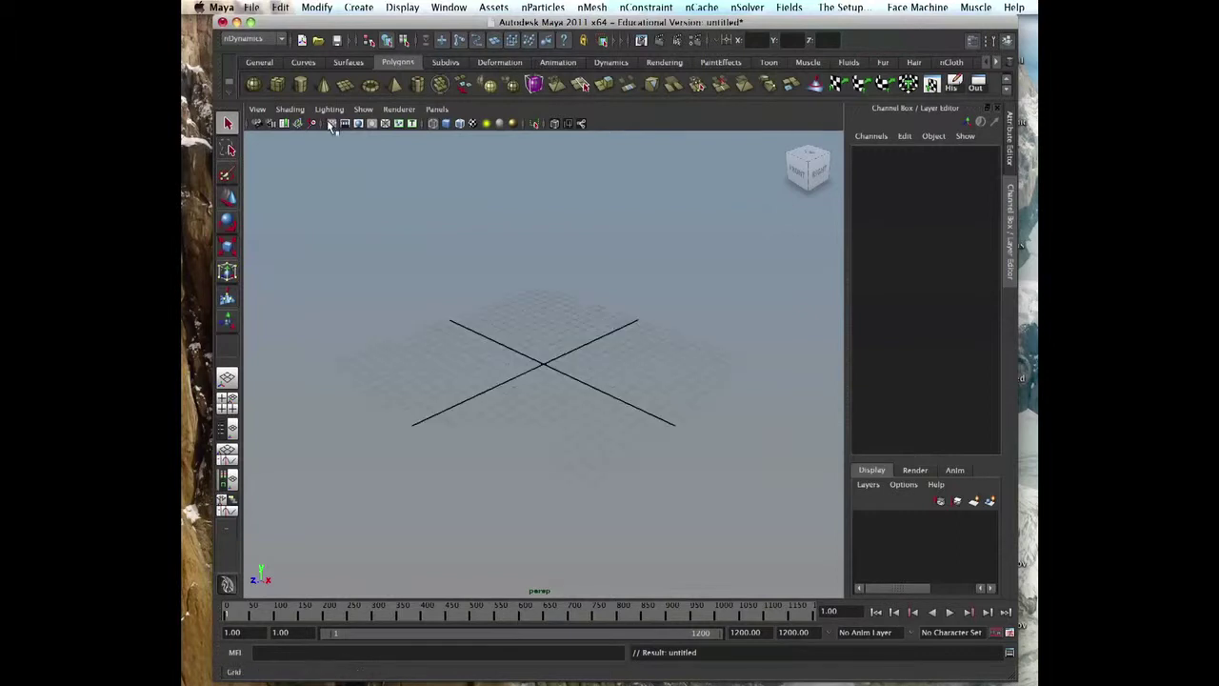
- Create a default nParticle emitter, preview its emission, then delete the emitted nParticle object
{"action": "left_click", "coordinate": [542, 8]}
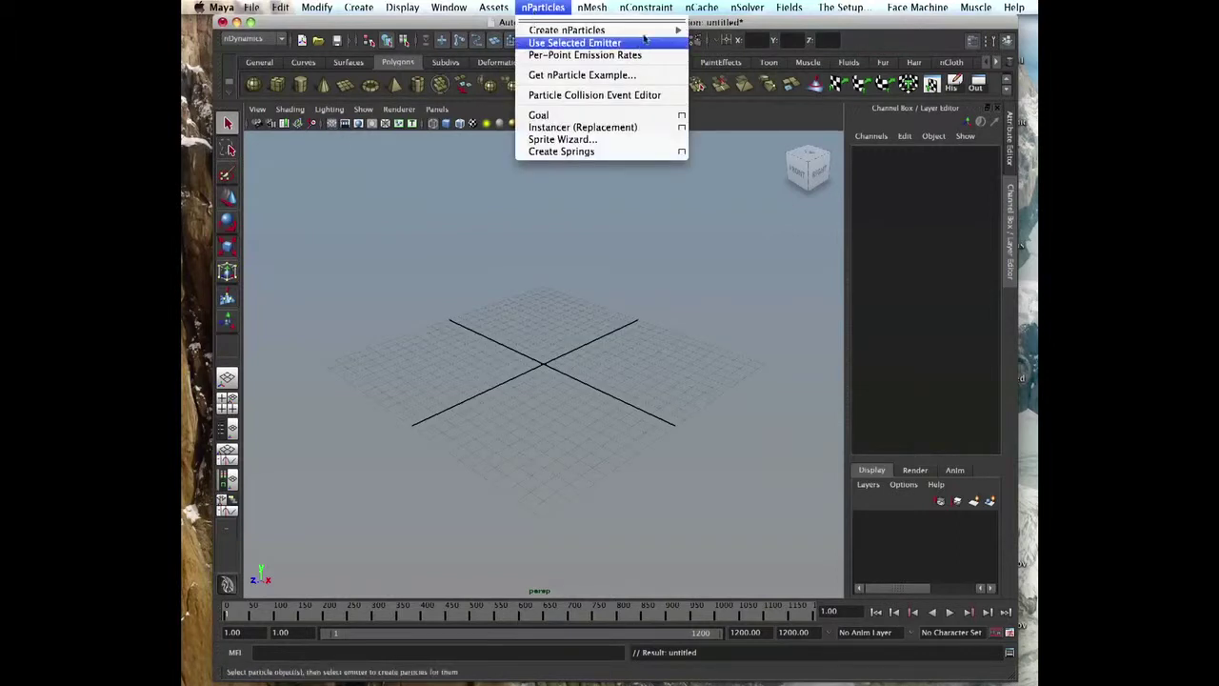
{"action": "mouse_move", "coordinate": [657, 30]}
{"action": "left_click", "coordinate": [739, 46]}
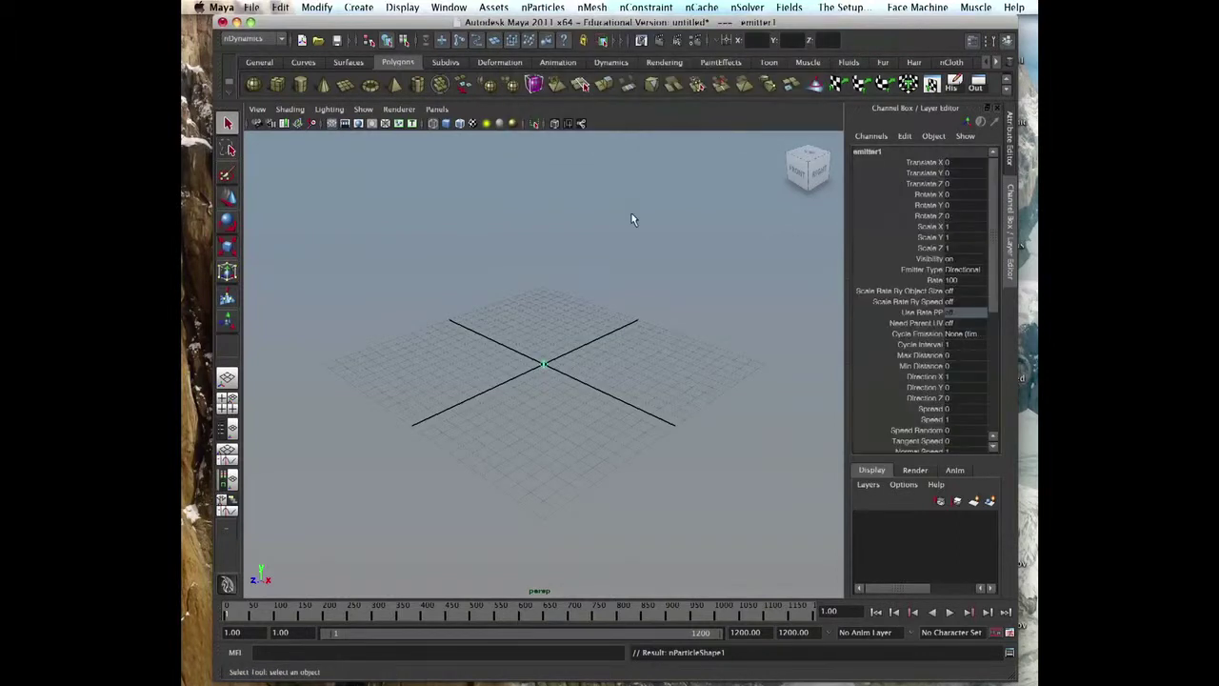
{"action": "key", "text": "alt+v"}
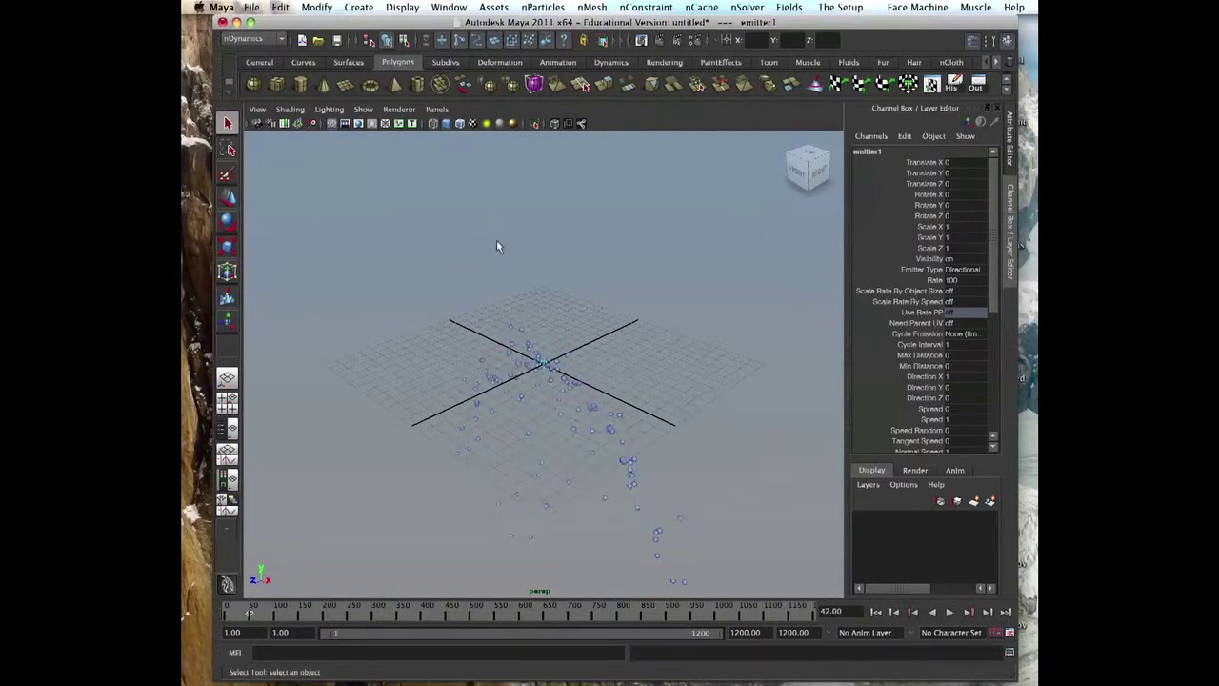
{"action": "left_click", "coordinate": [463, 275]}
{"action": "left_click_drag", "start_coordinate": [463, 275], "coordinate": [644, 407]}
{"action": "key", "text": "Delete"}
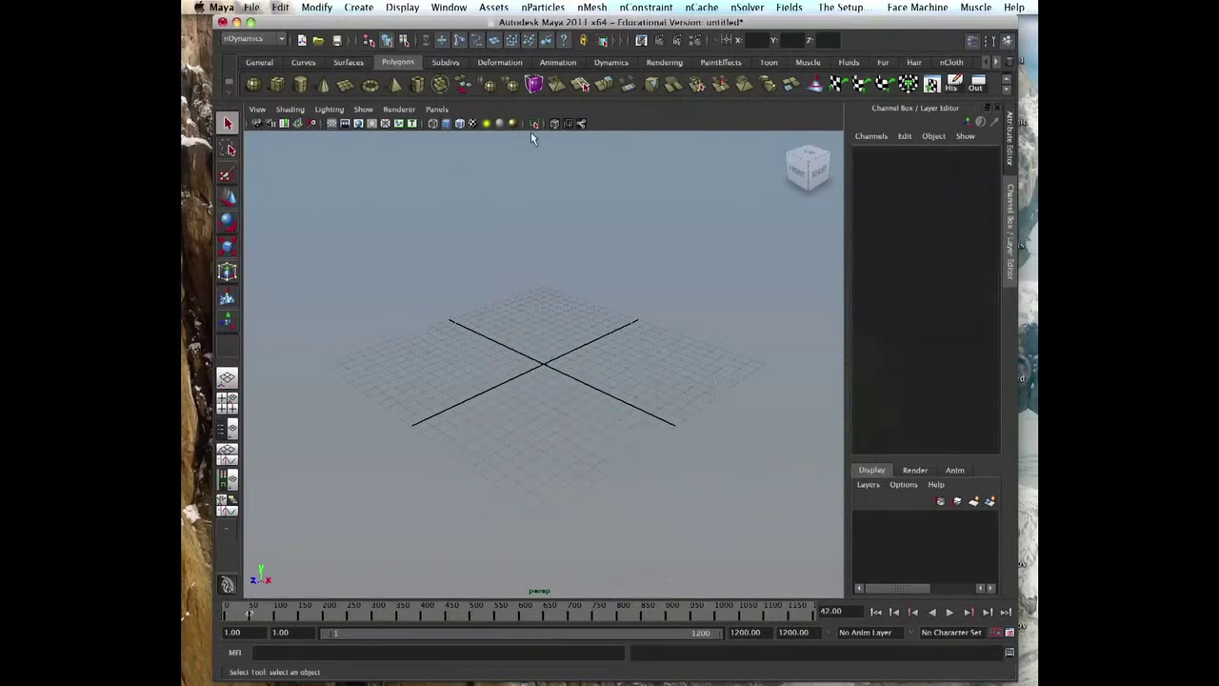
- Switch the nParticle style to Balls, create a new emitter, preview it, and rewind
{"action": "left_click", "coordinate": [542, 6]}
{"action": "mouse_move", "coordinate": [572, 30]}
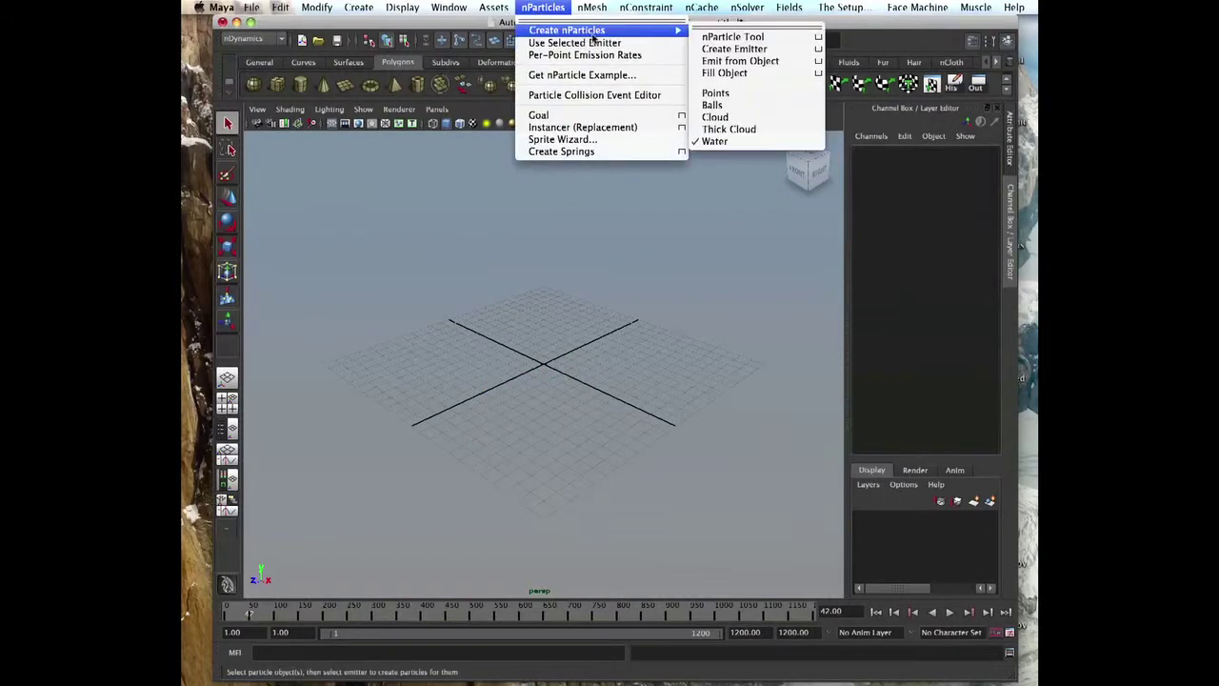
{"action": "left_click", "coordinate": [712, 105]}
{"action": "left_click", "coordinate": [543, 7]}
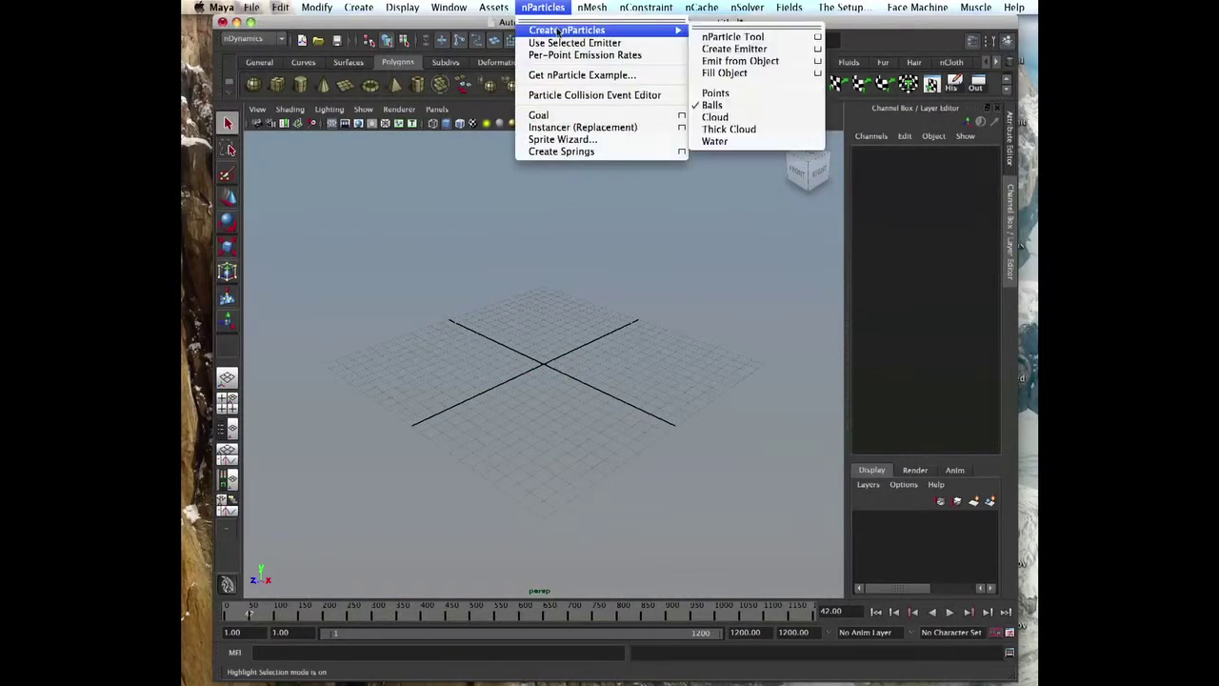
{"action": "left_click", "coordinate": [783, 55]}
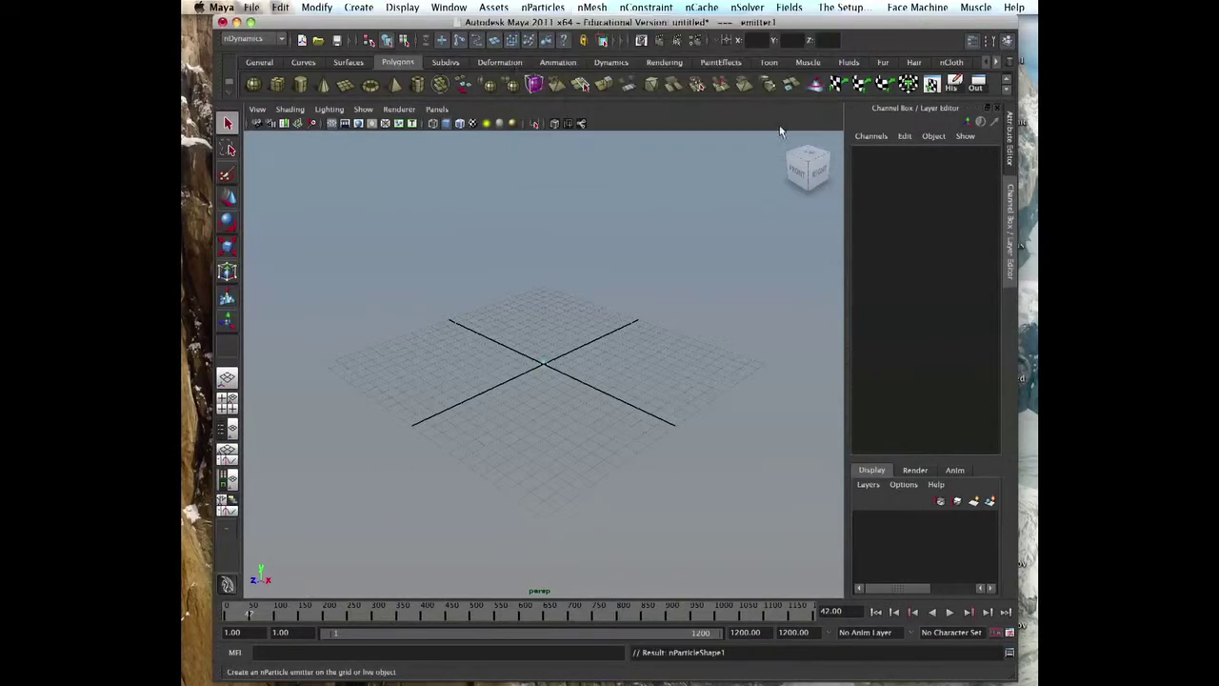
{"action": "left_click", "coordinate": [949, 613]}
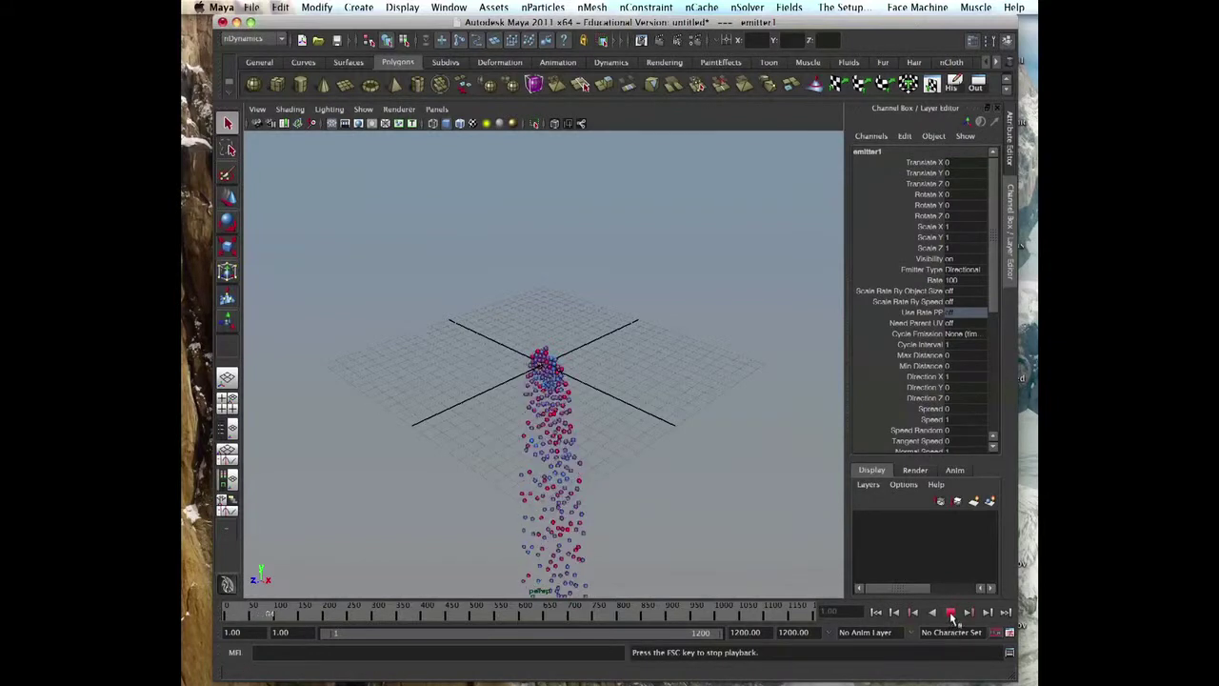
{"action": "left_click", "coordinate": [949, 614]}
{"action": "left_click", "coordinate": [877, 612]}
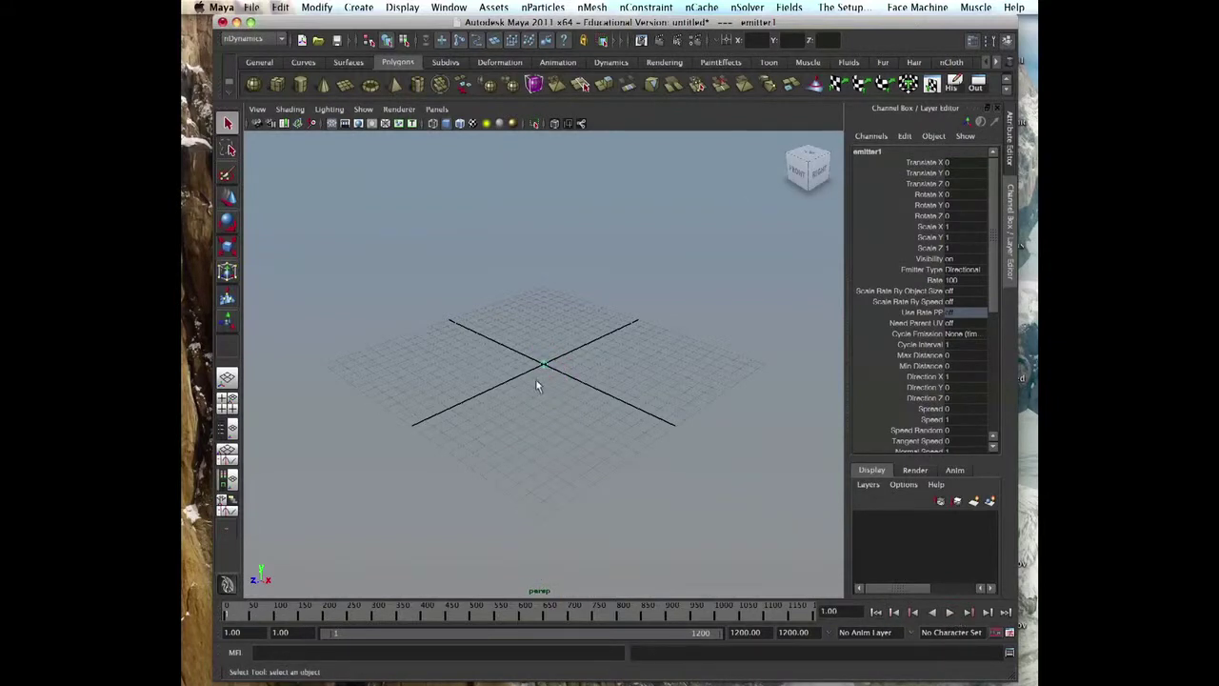
- Open emitter1's Attribute Editor and review its attributes, leaving it Directional at rate 100
{"action": "left_click_drag", "start_coordinate": [535, 378], "coordinate": [577, 360], "text": "alt"}
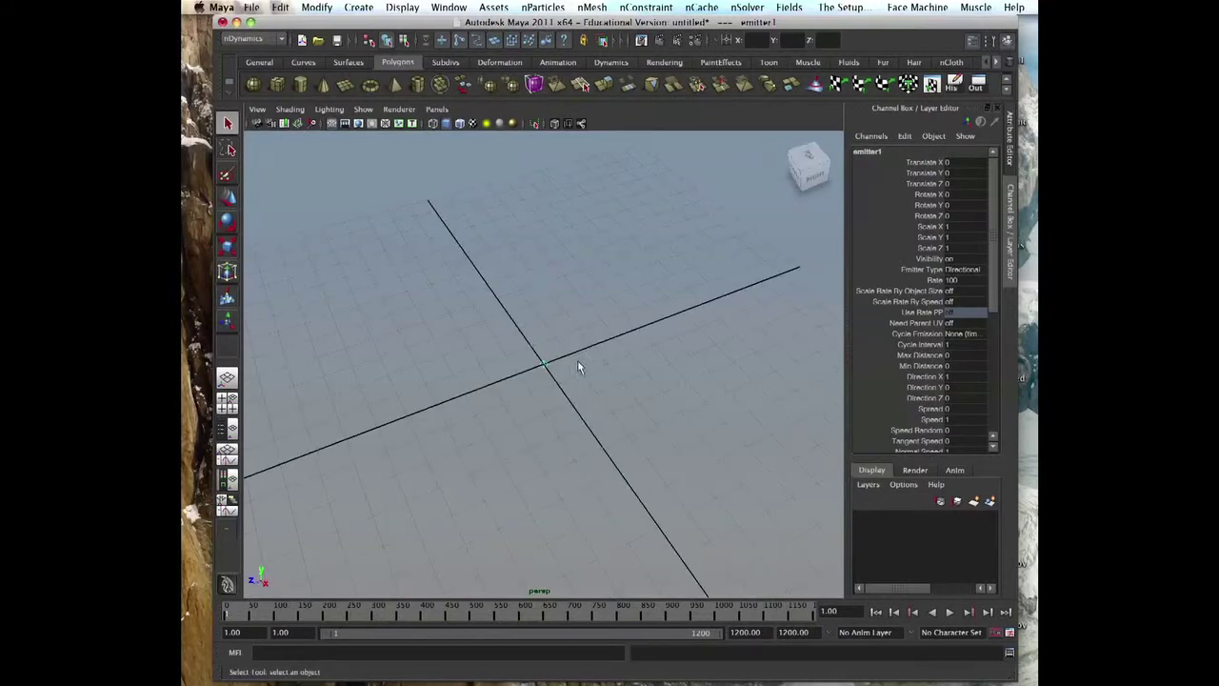
{"action": "left_click", "coordinate": [971, 40]}
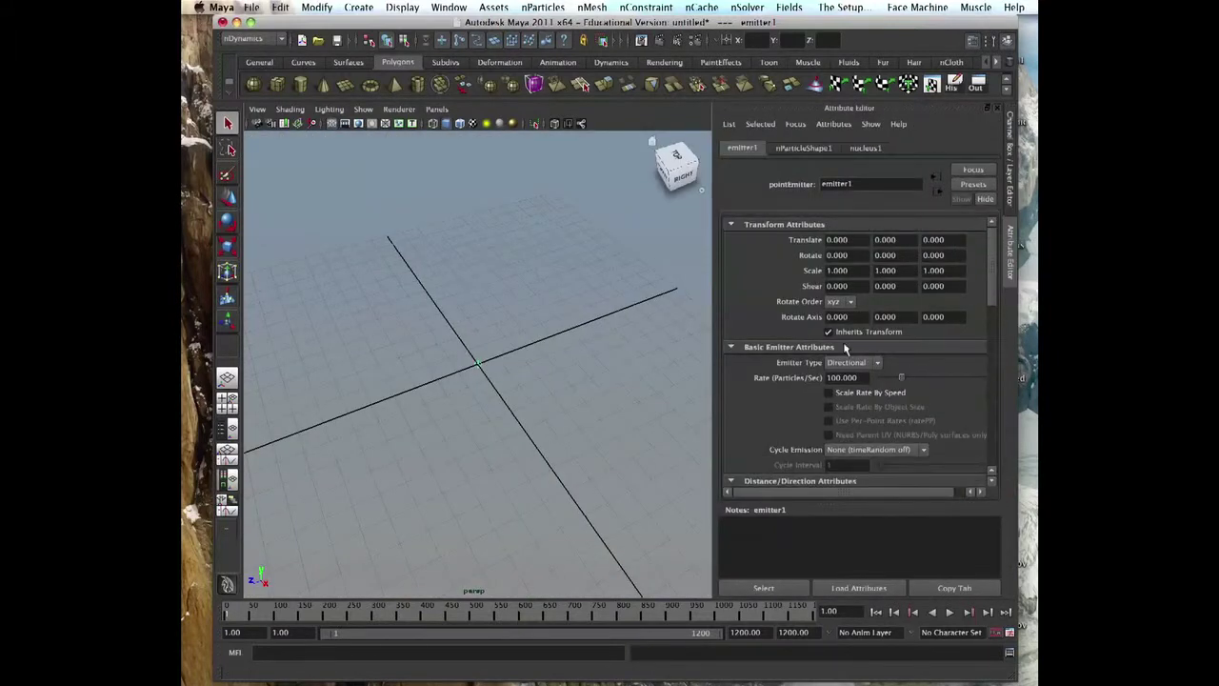
{"action": "left_click", "coordinate": [847, 362]}
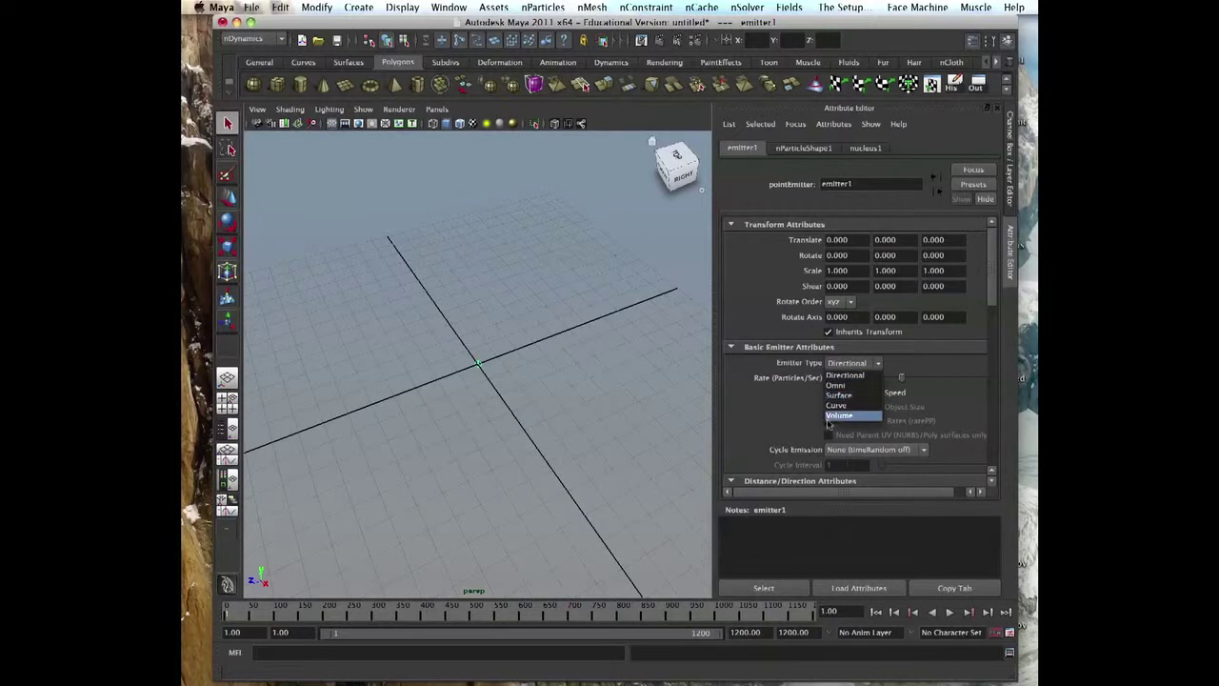
{"action": "left_click", "coordinate": [995, 255]}
{"action": "left_click_drag", "start_coordinate": [990, 256], "coordinate": [988, 447]}
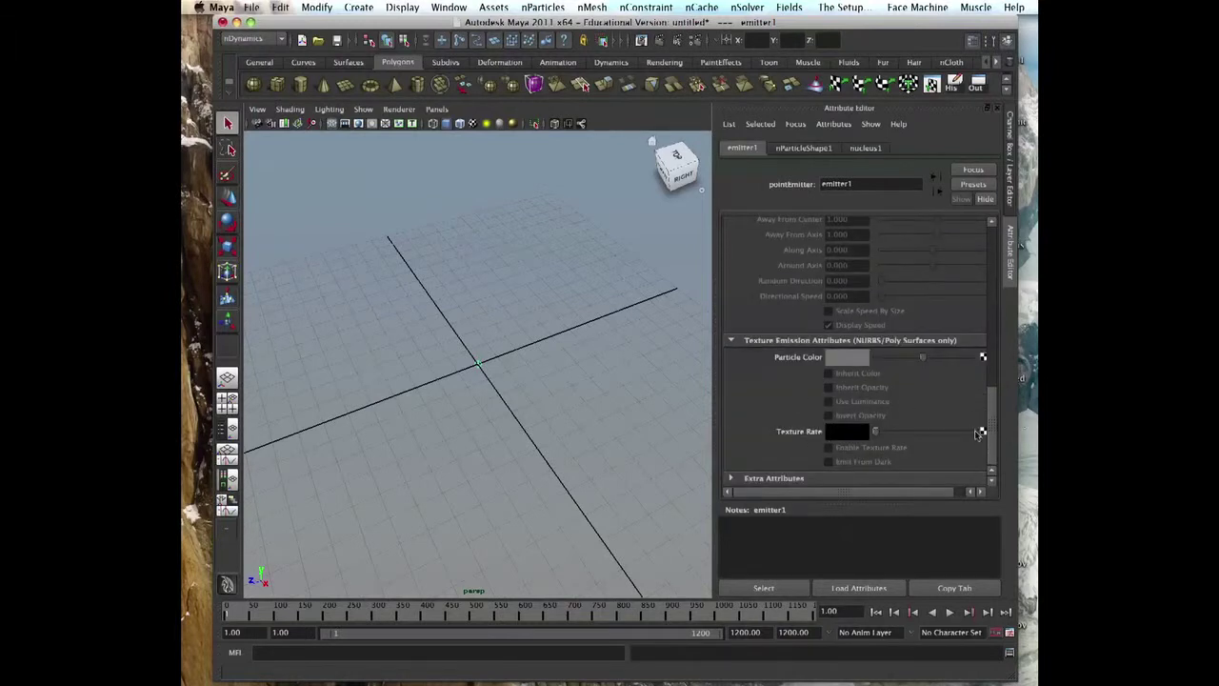
{"action": "left_click_drag", "start_coordinate": [992, 419], "coordinate": [991, 233]}
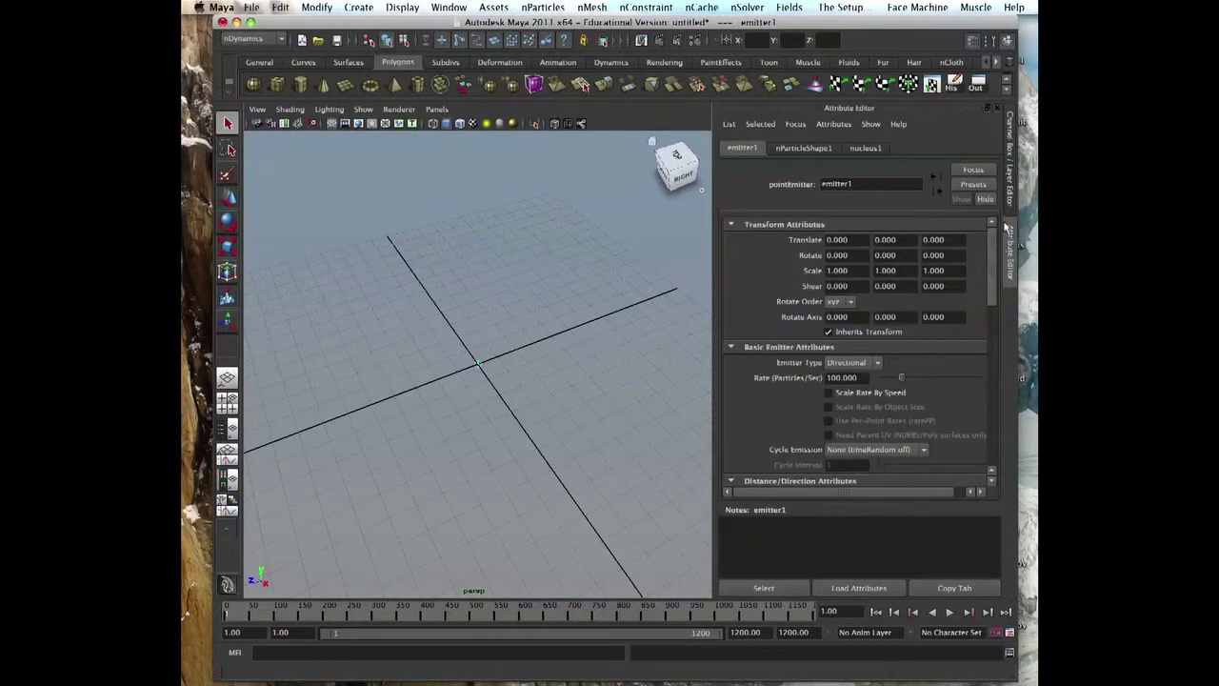
- Preview the emission from a low side view, then rewind to frame 1
{"action": "left_click", "coordinate": [950, 611]}
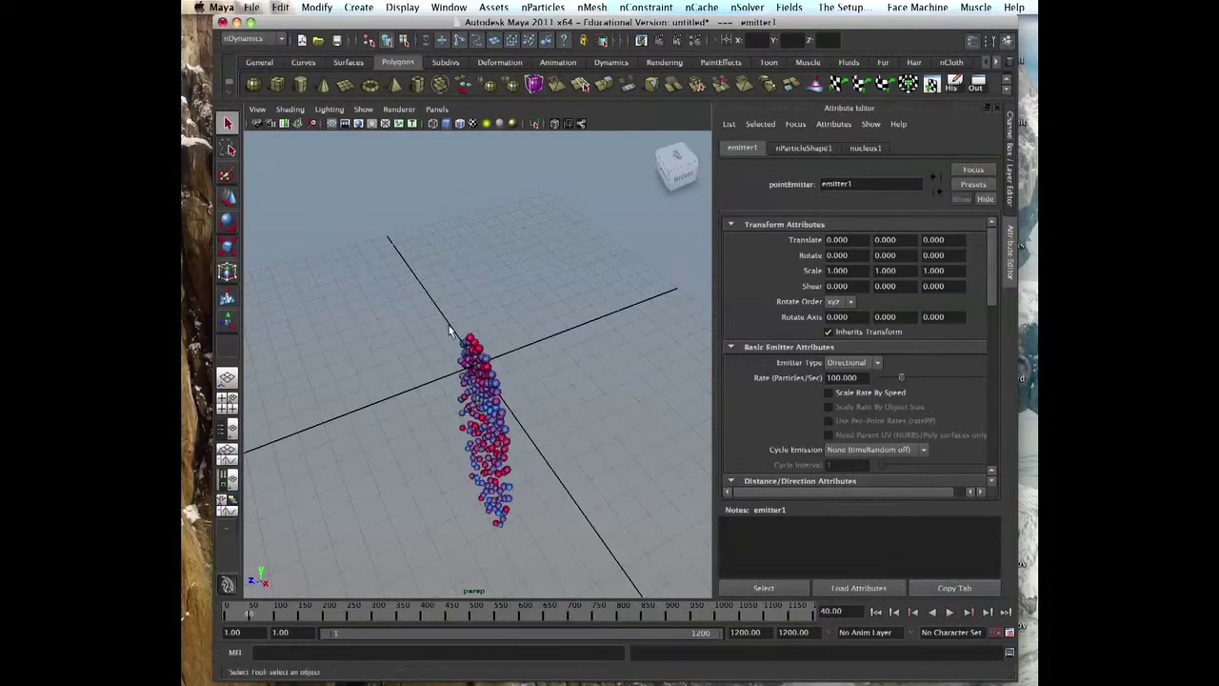
{"action": "left_click_drag", "start_coordinate": [449, 334], "coordinate": [477, 290], "text": "alt"}
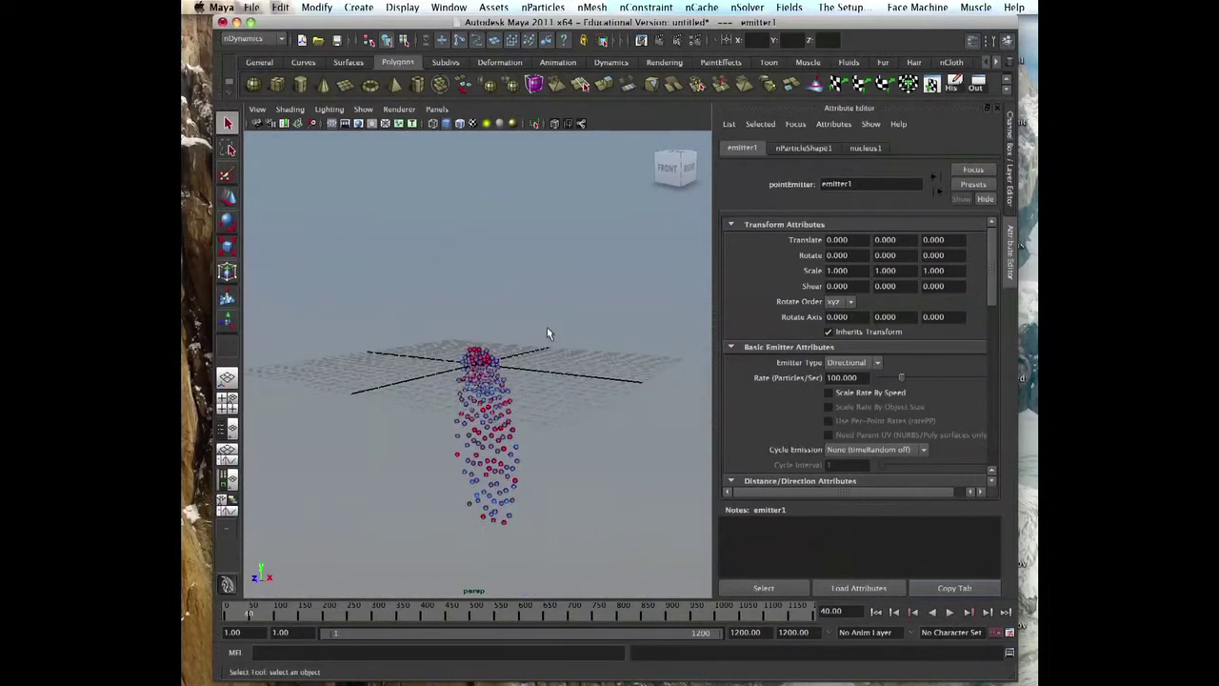
{"action": "left_click", "coordinate": [876, 611]}
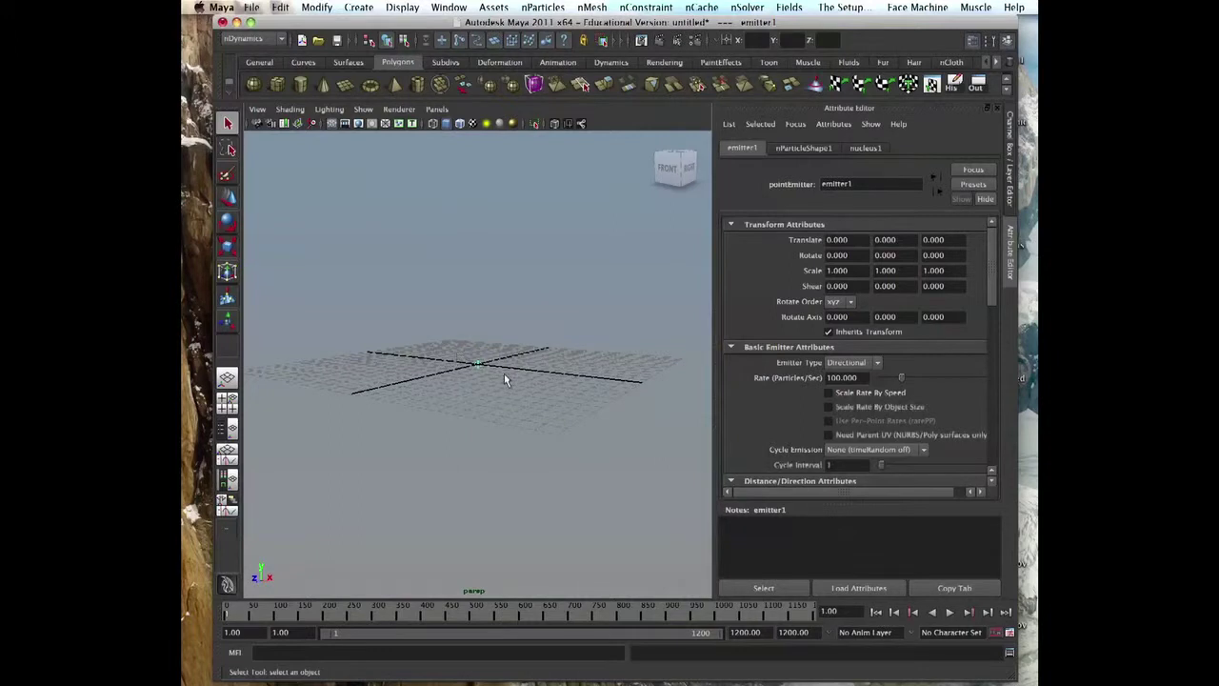
- Move the emitter up to Translate Y 13.109 and show the nucleus1 solver settings
{"action": "key", "text": "w"}
{"action": "left_click_drag", "start_coordinate": [479, 336], "coordinate": [392, 248]}
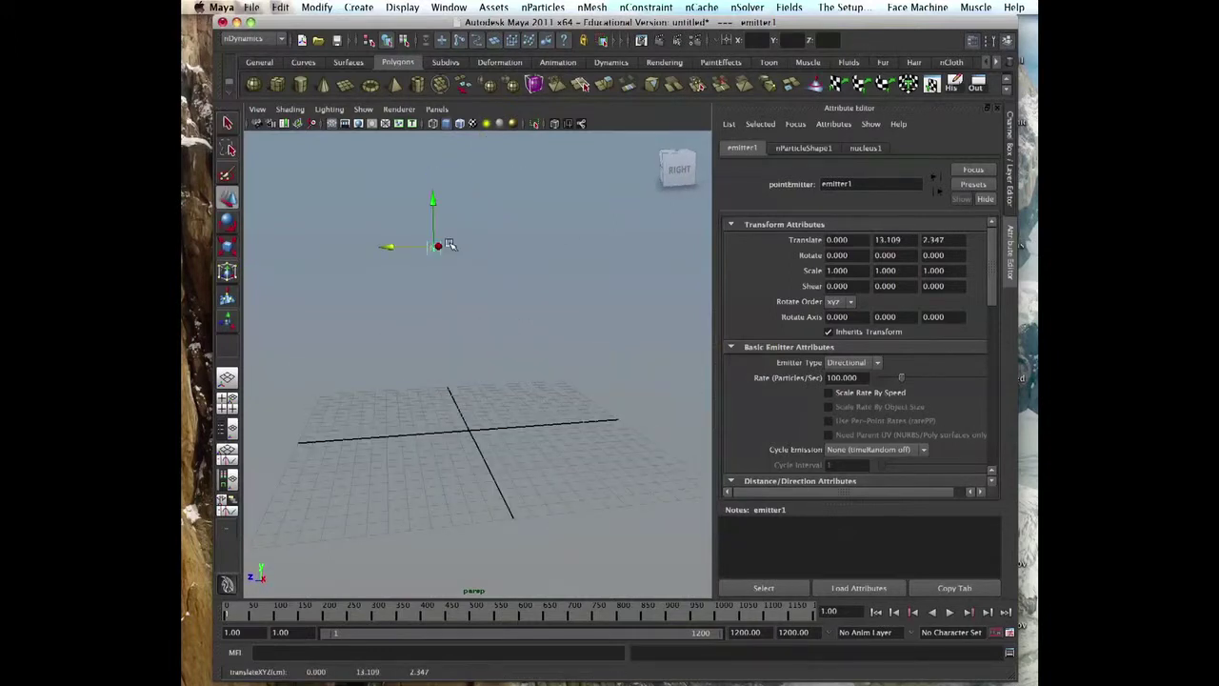
{"action": "left_click", "coordinate": [866, 148]}
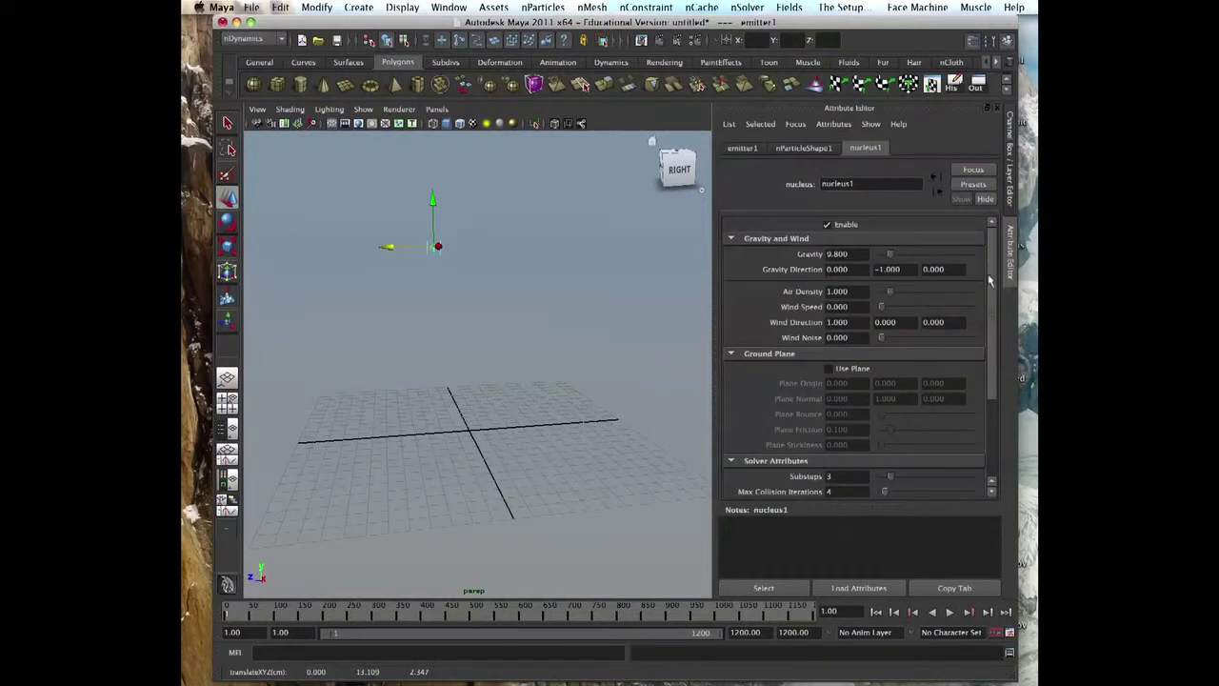
{"action": "left_click_drag", "start_coordinate": [990, 280], "coordinate": [991, 313]}
- Enable Use Plane on nucleus1's ground plane and preview the balls bouncing on it
{"action": "left_click", "coordinate": [849, 318]}
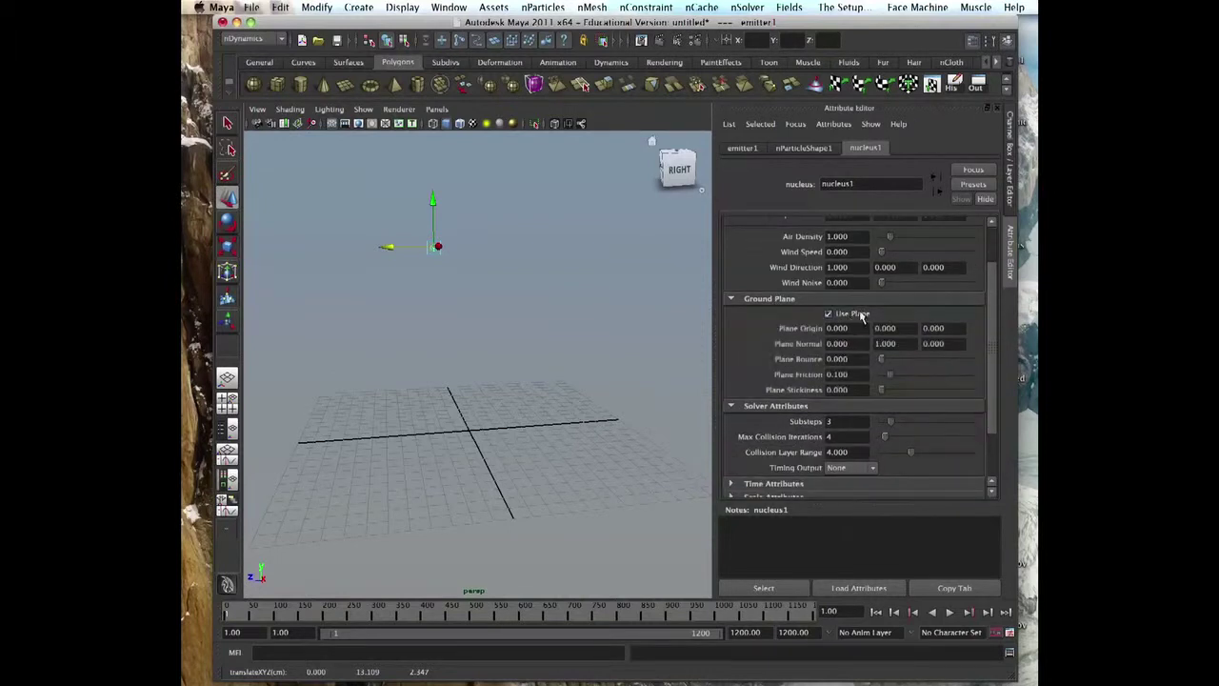
{"action": "left_click", "coordinate": [950, 612]}
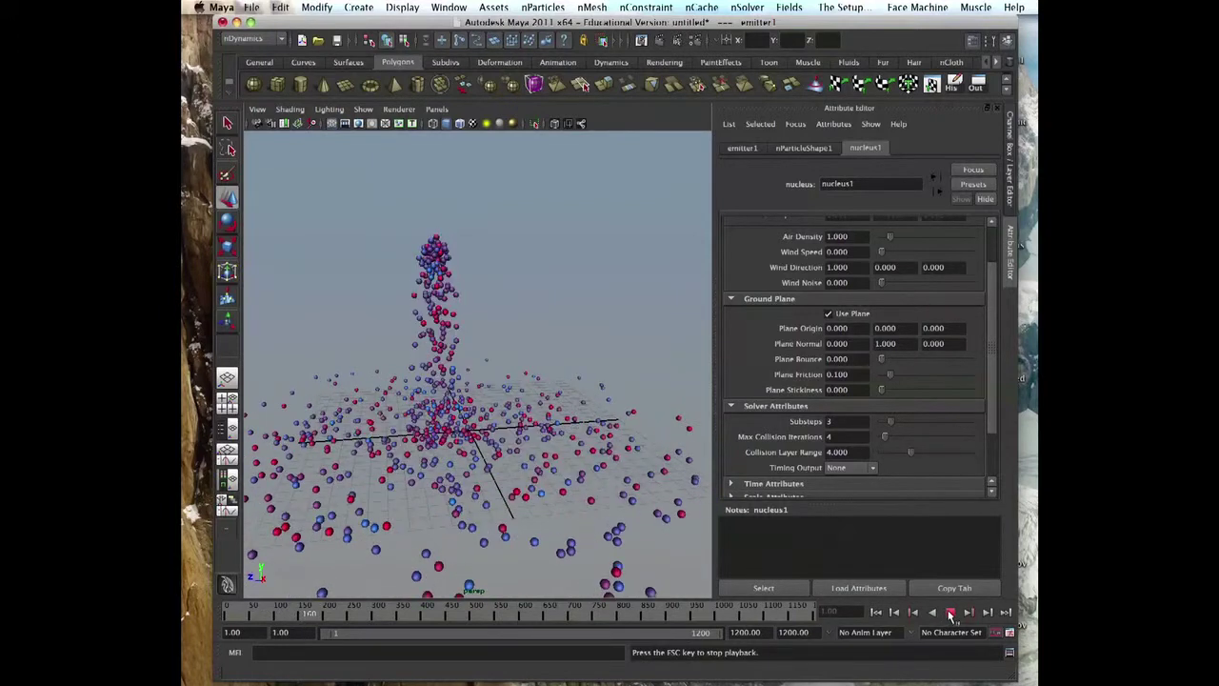
{"action": "left_click", "coordinate": [949, 613]}
{"action": "left_click", "coordinate": [876, 612]}
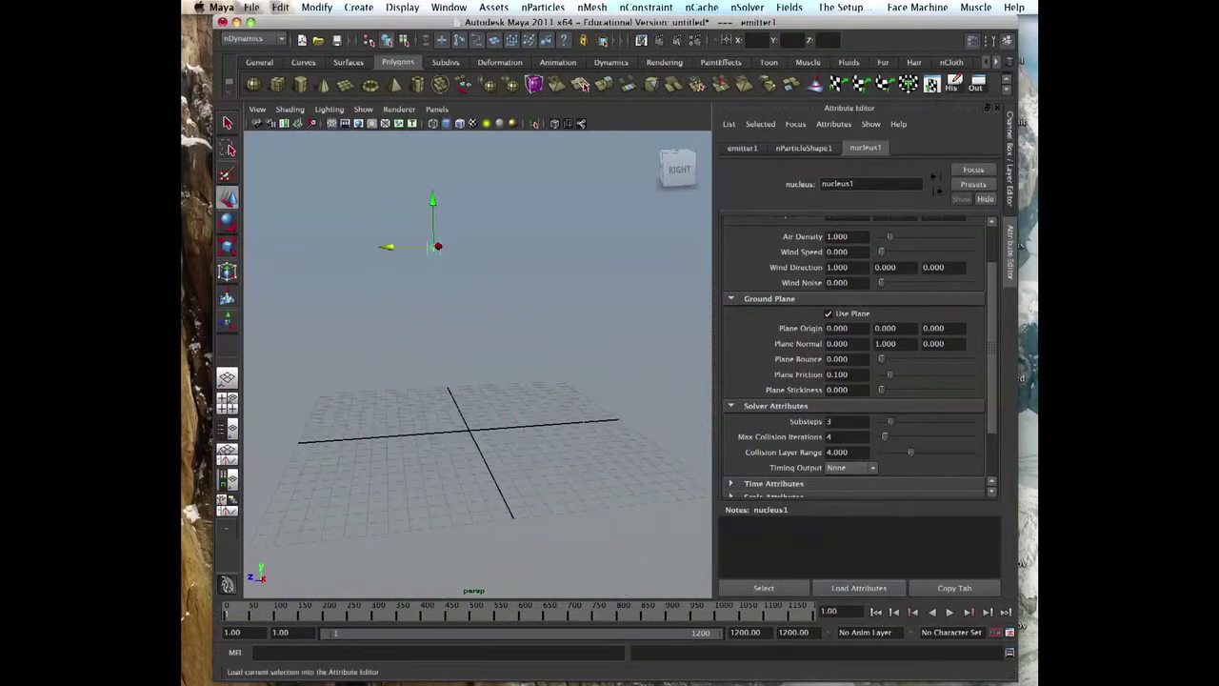
{"action": "scroll", "coordinate": [990, 313], "scroll_direction": "down", "scroll_amount": 2}
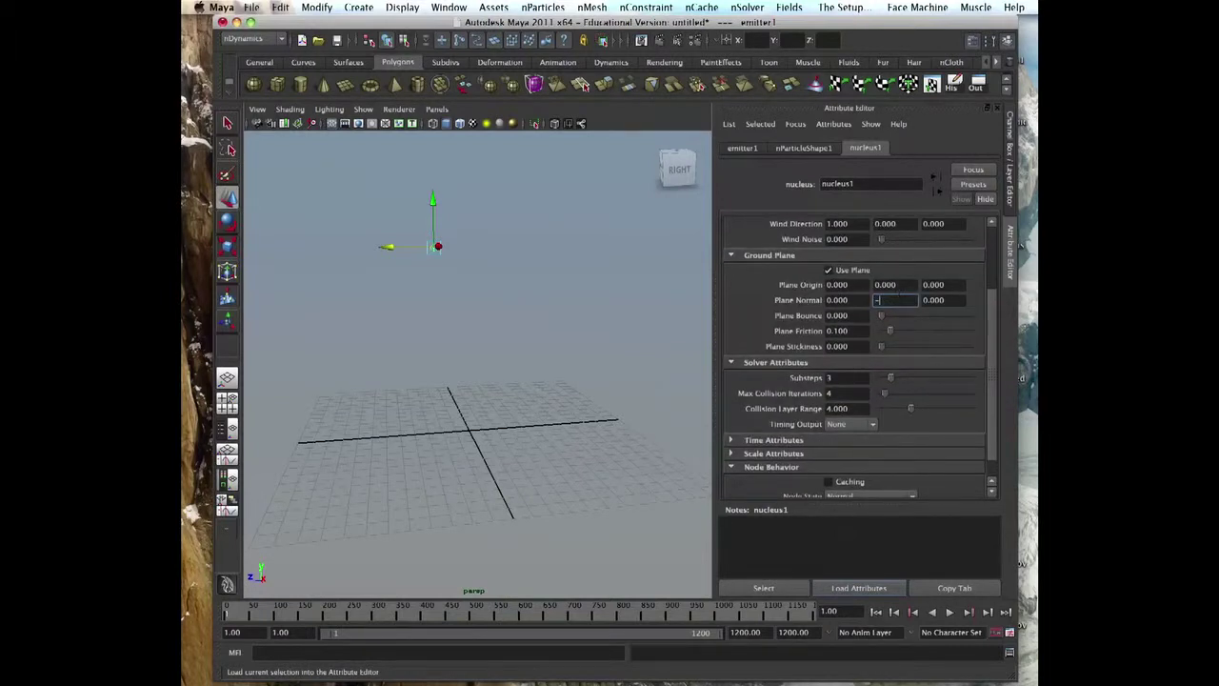
- Preview the simulation with the flipped ground plane and rewind to frame 1
{"action": "left_click", "coordinate": [949, 613]}
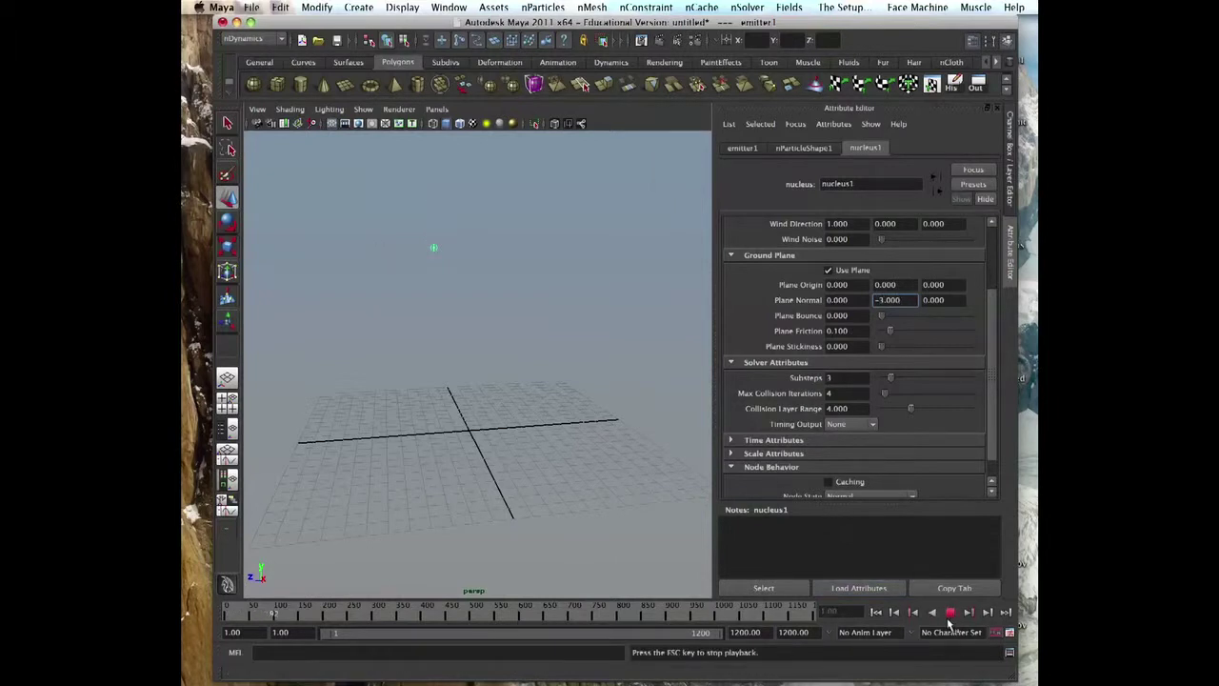
{"action": "left_click", "coordinate": [951, 614]}
{"action": "left_click", "coordinate": [877, 613]}
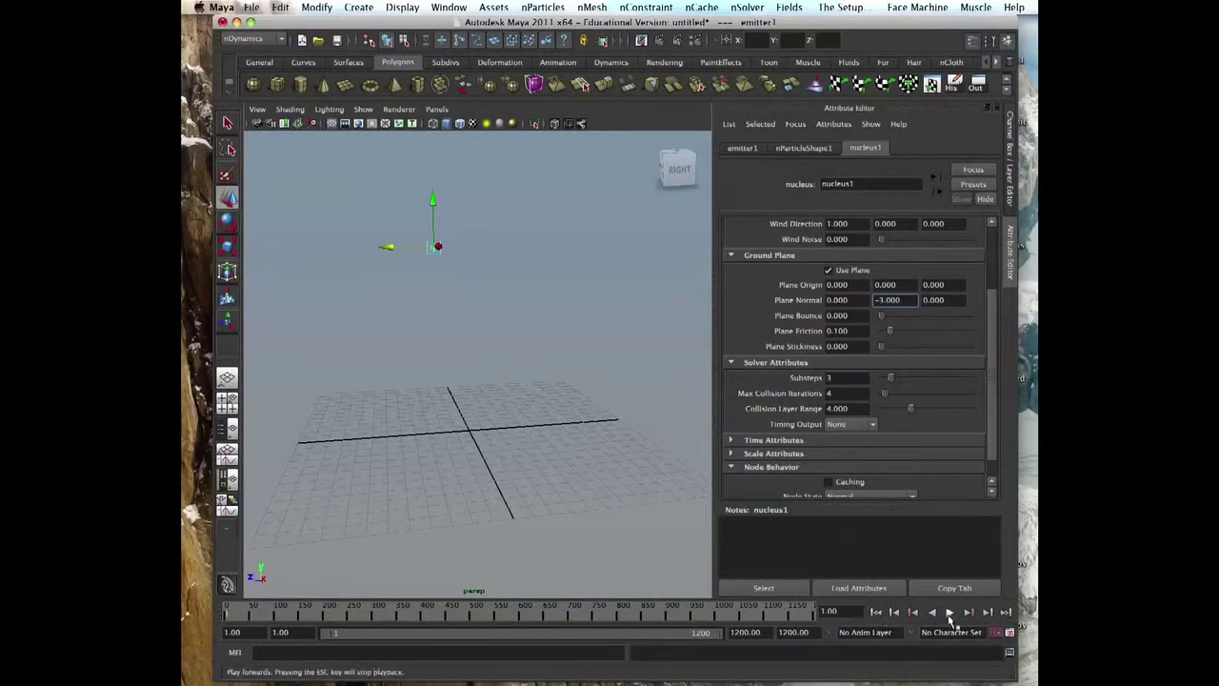
{"action": "left_click", "coordinate": [950, 614]}
{"action": "left_click", "coordinate": [949, 614]}
{"action": "left_click", "coordinate": [877, 614]}
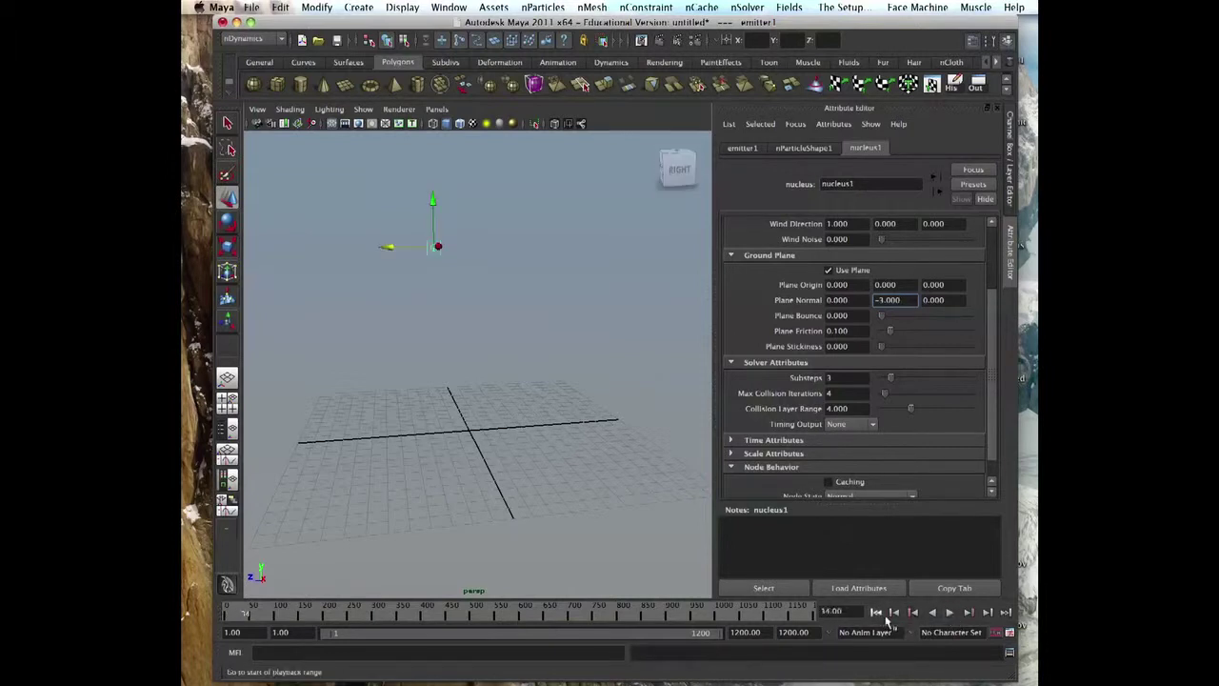
{"action": "left_click", "coordinate": [878, 612]}
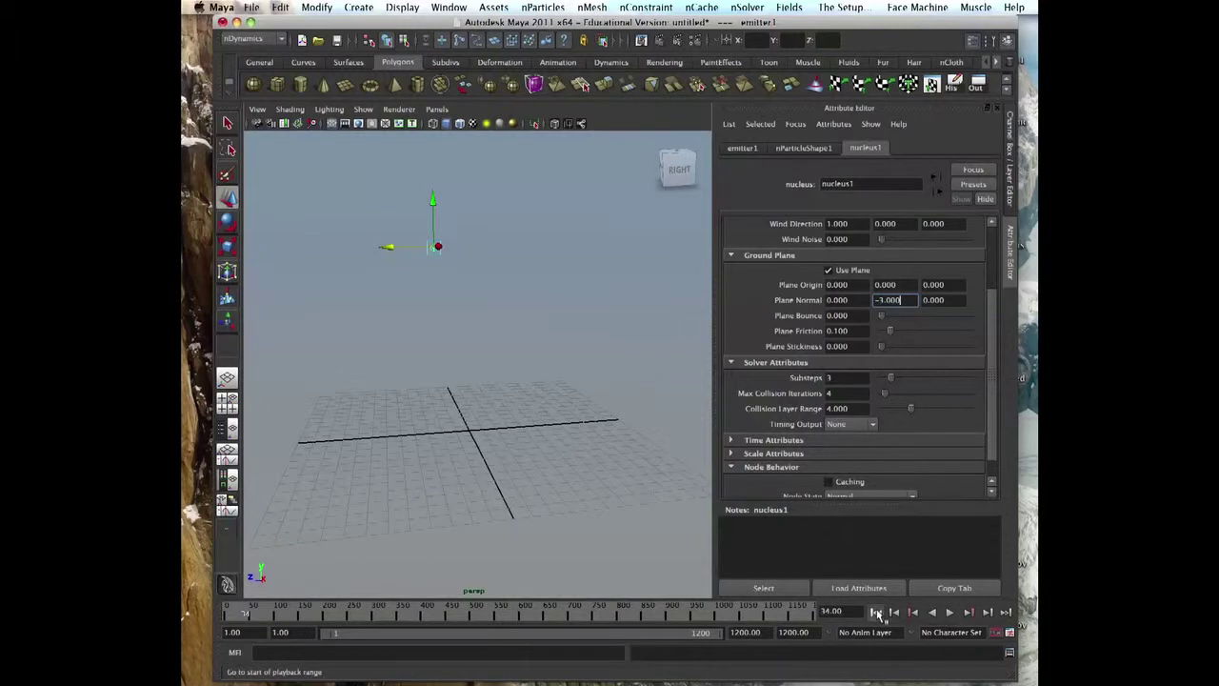
- Set Plane Normal Y back to 1 and play the simulation to frame 86
{"action": "double_click", "coordinate": [895, 300]}
{"action": "type", "text": "1"}
{"action": "key", "text": "Return"}
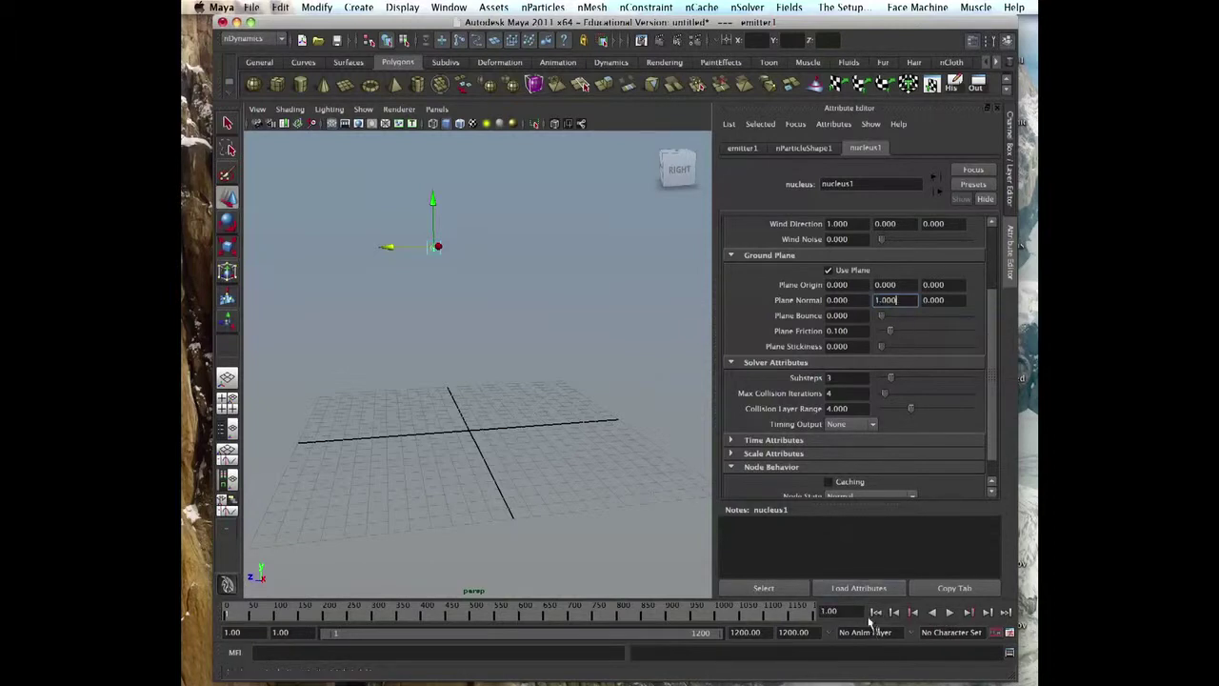
{"action": "left_click", "coordinate": [950, 612]}
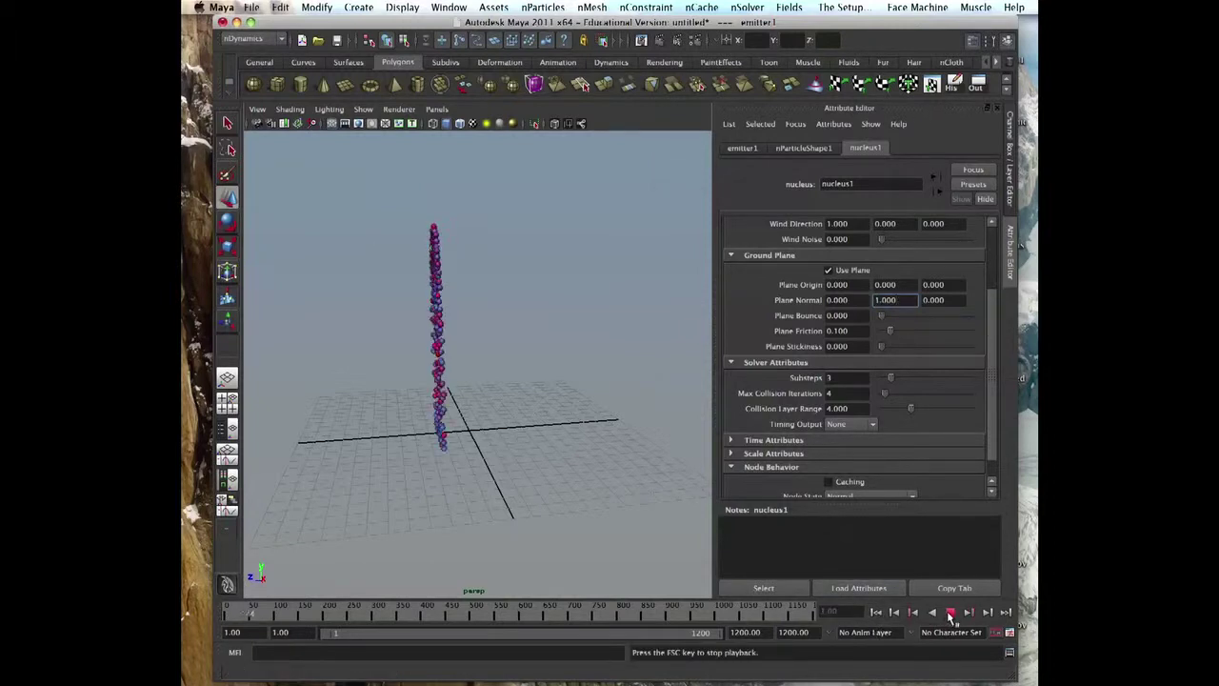
{"action": "left_click", "coordinate": [949, 613]}
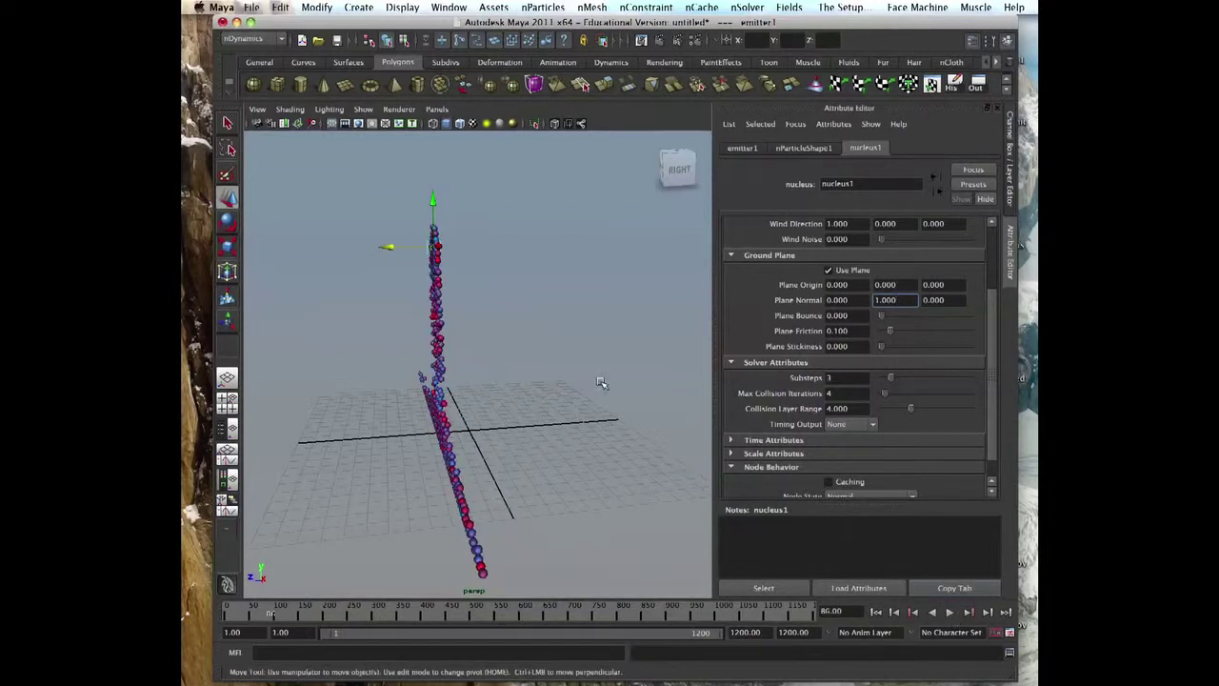
- View the particle pile from behind, select the particles, and show nucleus1's Gravity and Wind section
{"action": "left_click_drag", "start_coordinate": [582, 366], "coordinate": [455, 305], "text": "alt"}
{"action": "left_click", "coordinate": [431, 313]}
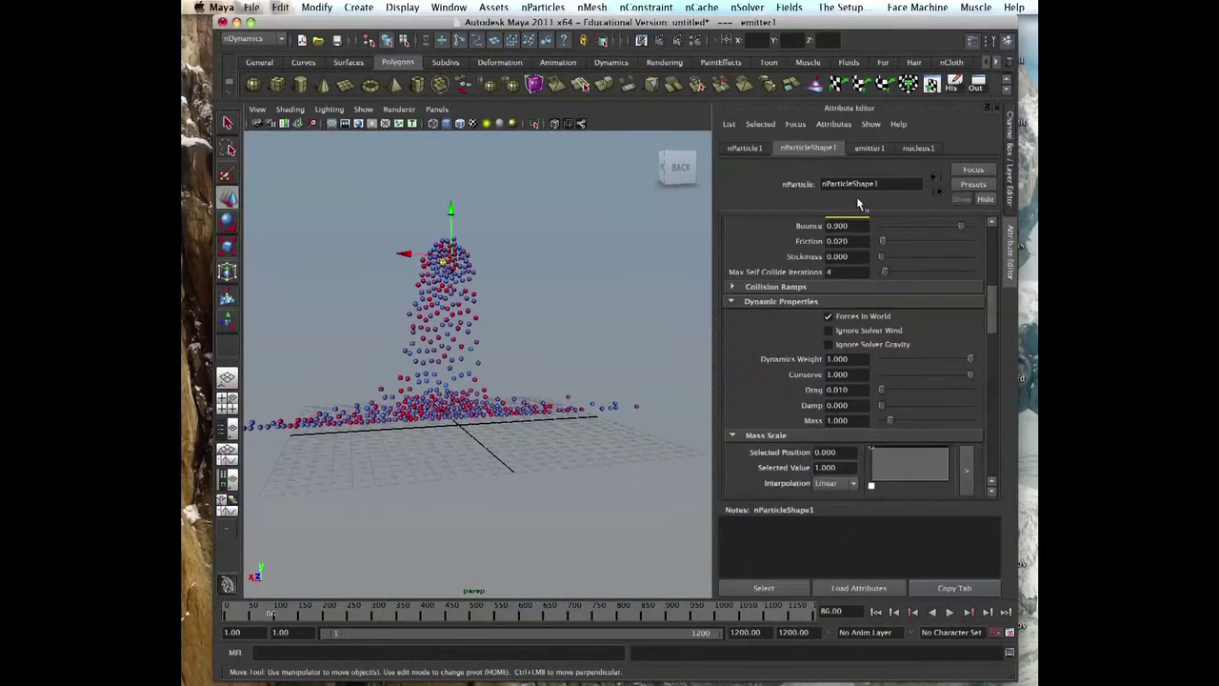
{"action": "left_click", "coordinate": [920, 149]}
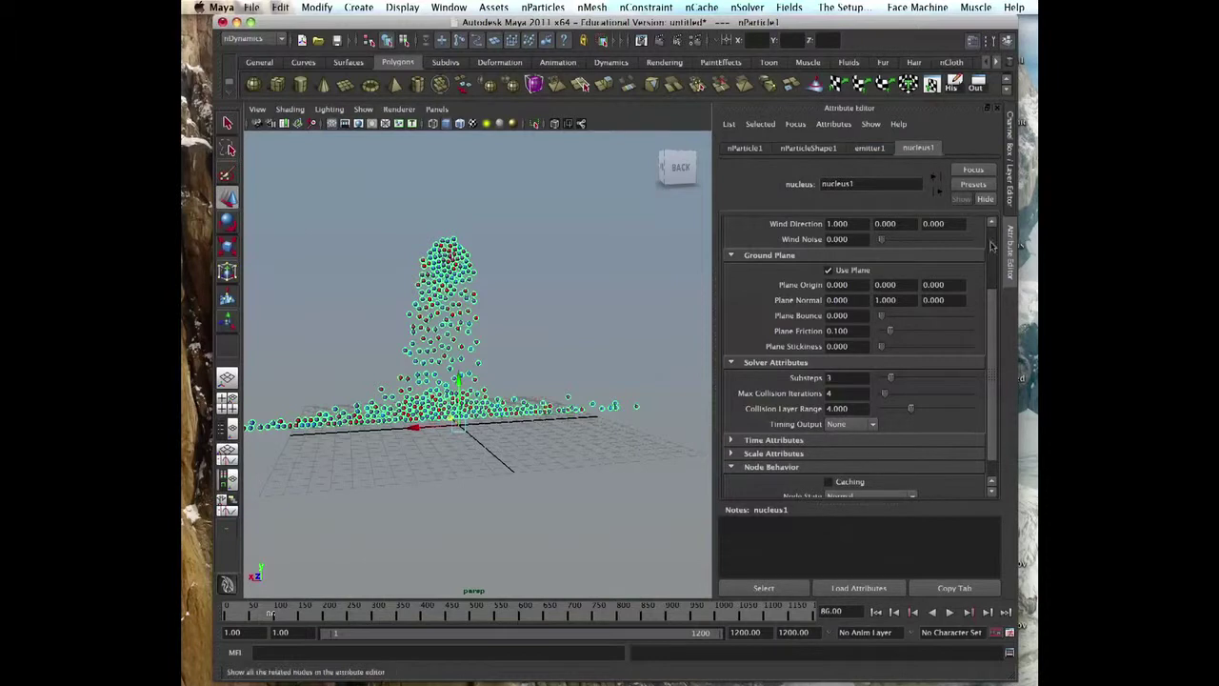
{"action": "scroll", "coordinate": [994, 254], "scroll_direction": "up", "scroll_amount": 3}
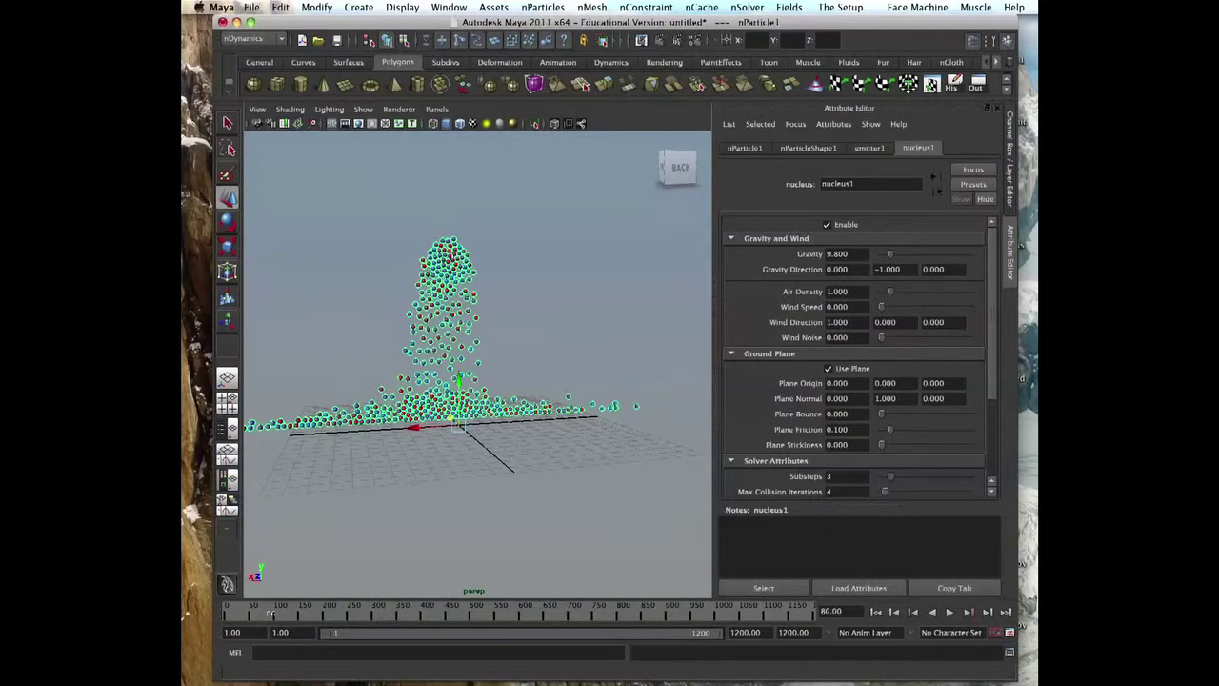
- Test upward gravity with Gravity Direction Y at 1, then set it back to -1
{"action": "left_click", "coordinate": [887, 269]}
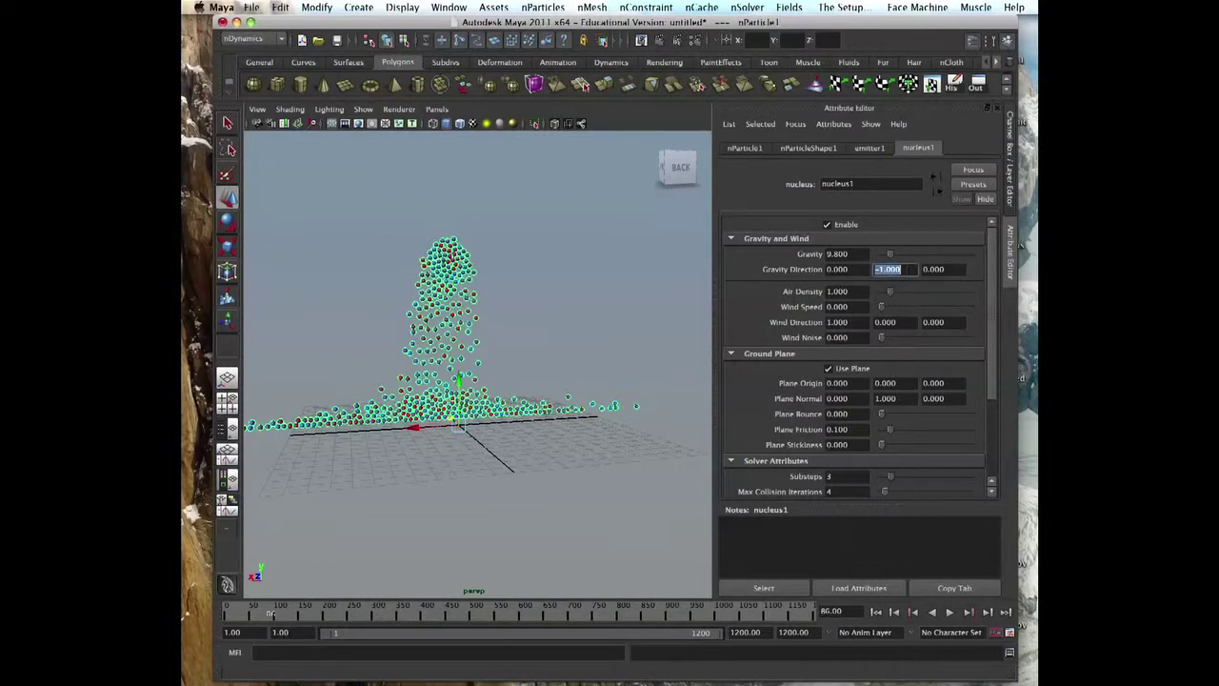
{"action": "left_click", "coordinate": [877, 612]}
{"action": "left_click", "coordinate": [950, 613]}
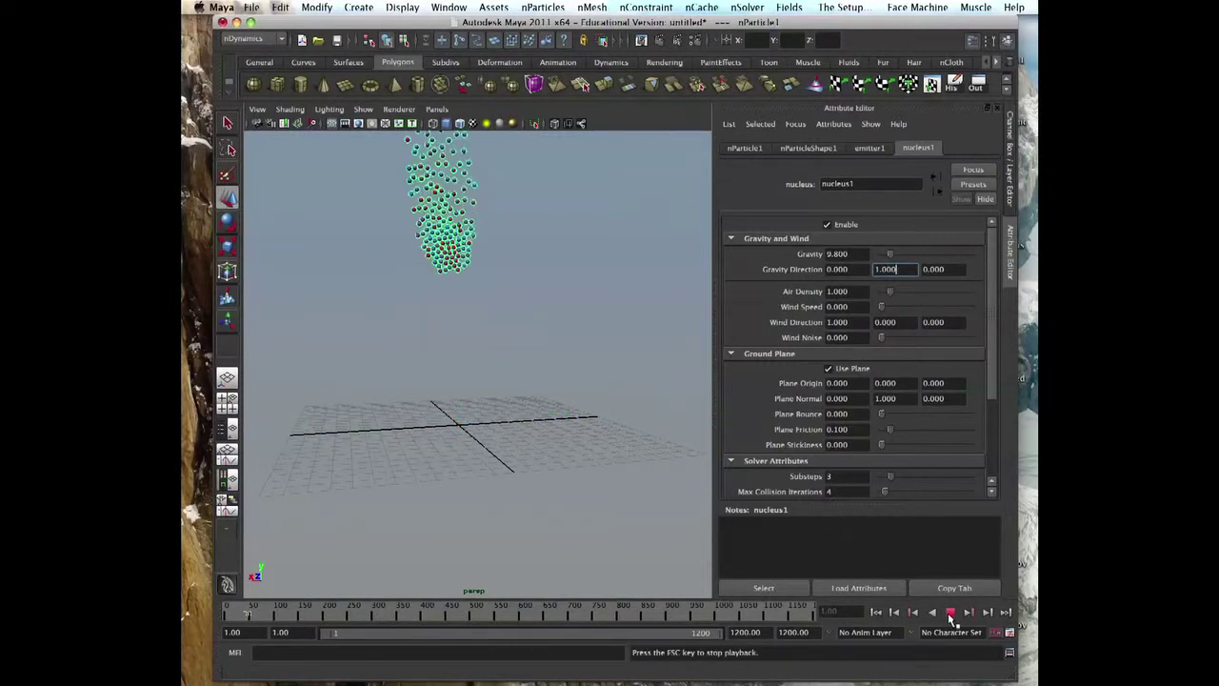
{"action": "left_click", "coordinate": [950, 613]}
{"action": "left_click", "coordinate": [877, 612]}
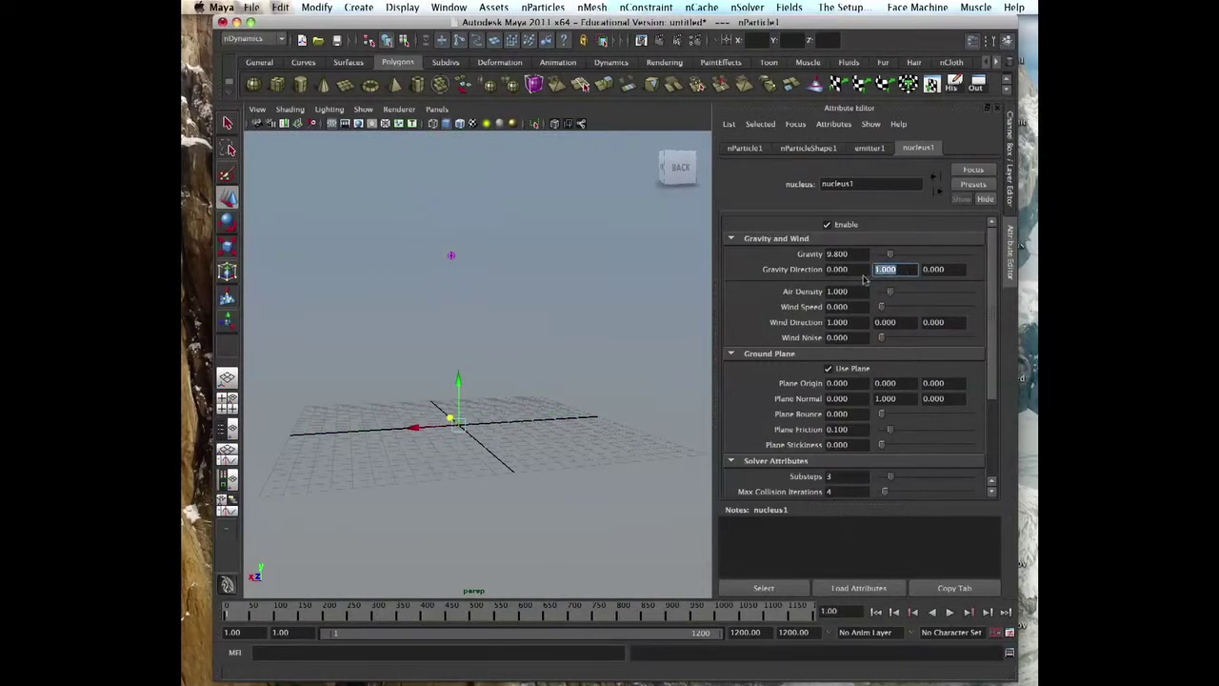
{"action": "type", "text": "-1"}
- Set Wind Noise to 5 and preview the wind pushing the balls
{"action": "left_click_drag", "start_coordinate": [991, 244], "coordinate": [990, 246]}
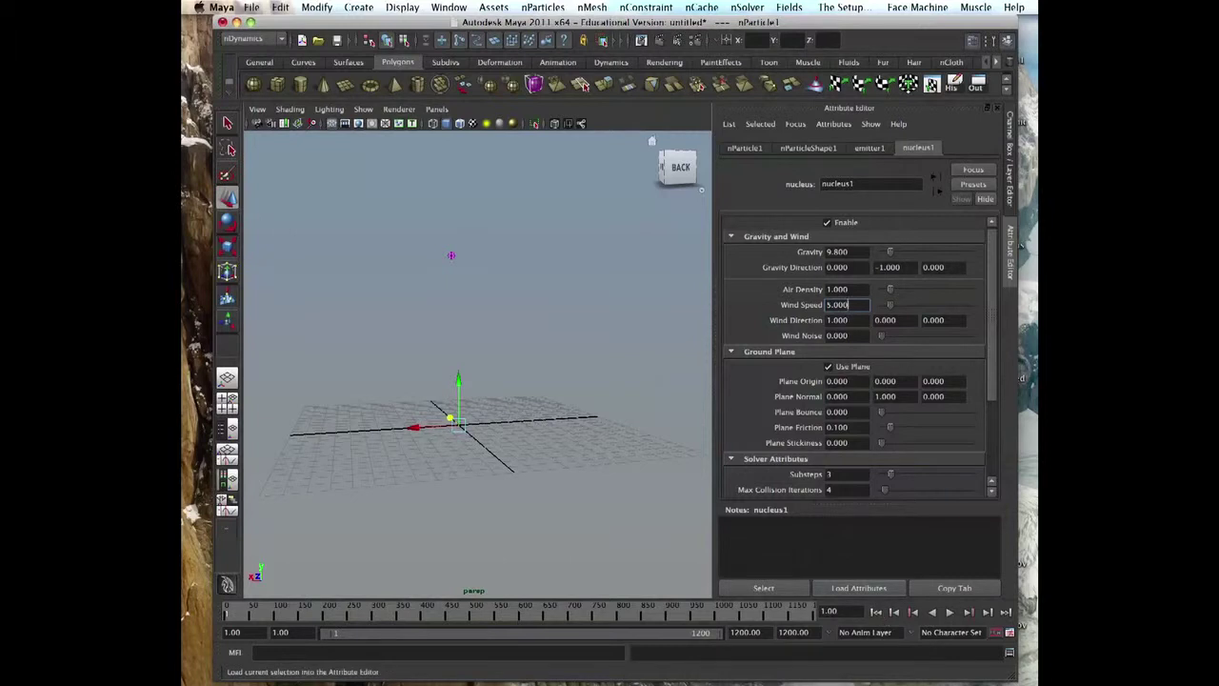
{"action": "left_click_drag", "start_coordinate": [881, 335], "coordinate": [924, 338]}
{"action": "double_click", "coordinate": [866, 340]}
{"action": "type", "text": "5"}
{"action": "key", "text": "Return"}
{"action": "left_click", "coordinate": [949, 614]}
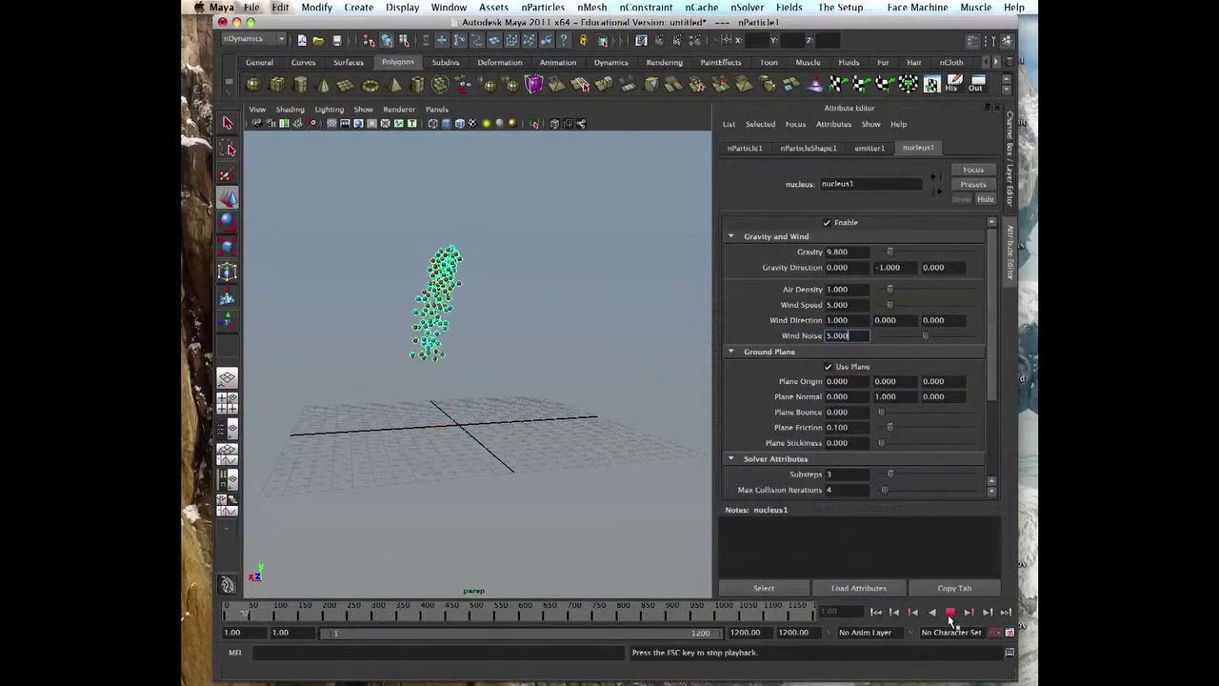
{"action": "left_click", "coordinate": [951, 615]}
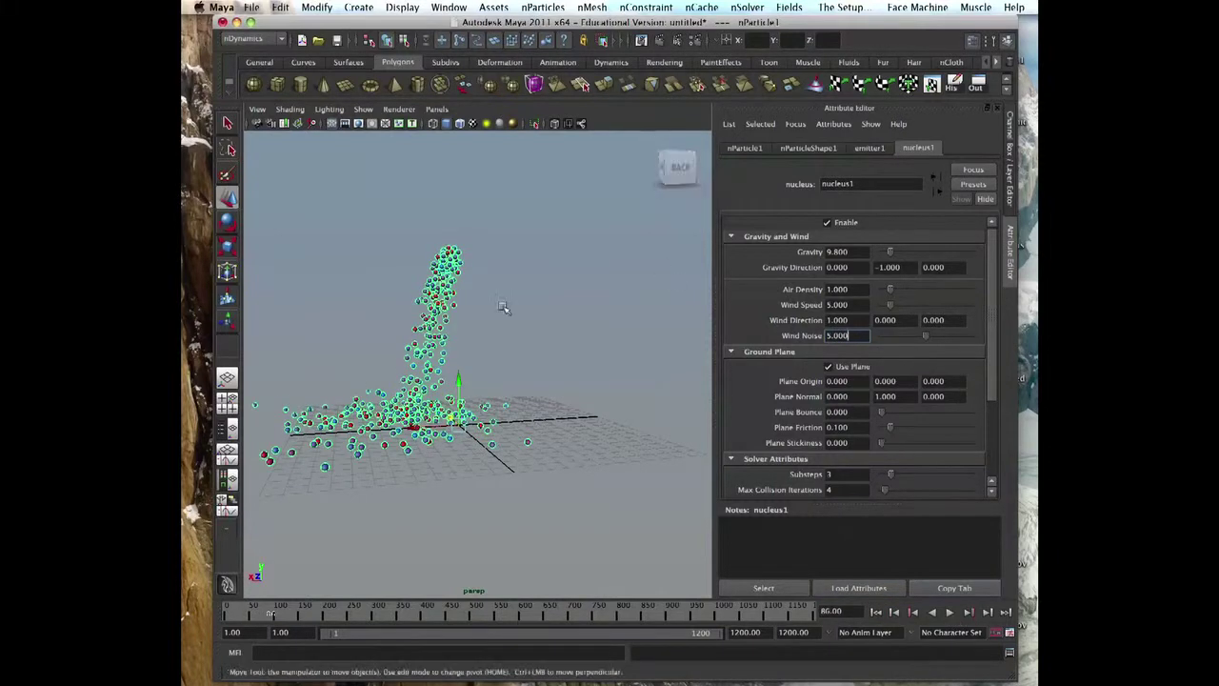
- Set Air Density to 10 and replay the simulation to frame 129
{"action": "left_click_drag", "start_coordinate": [504, 305], "coordinate": [659, 308], "text": "alt"}
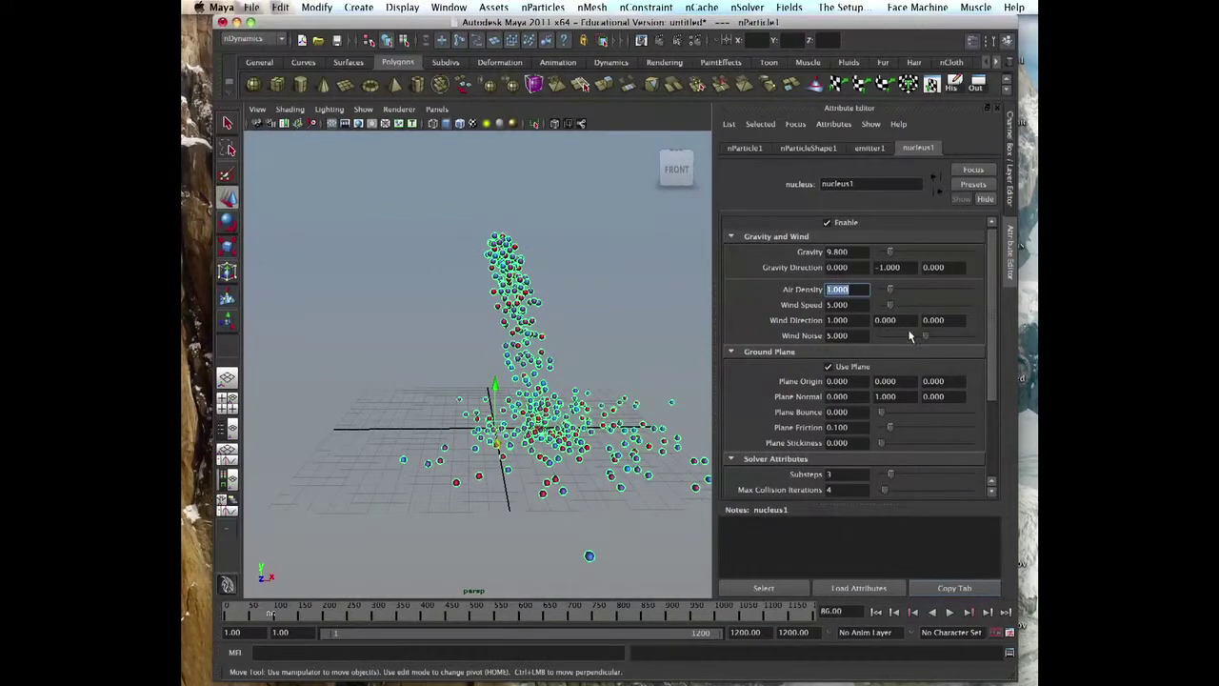
{"action": "type", "text": "10"}
{"action": "key", "text": "Return"}
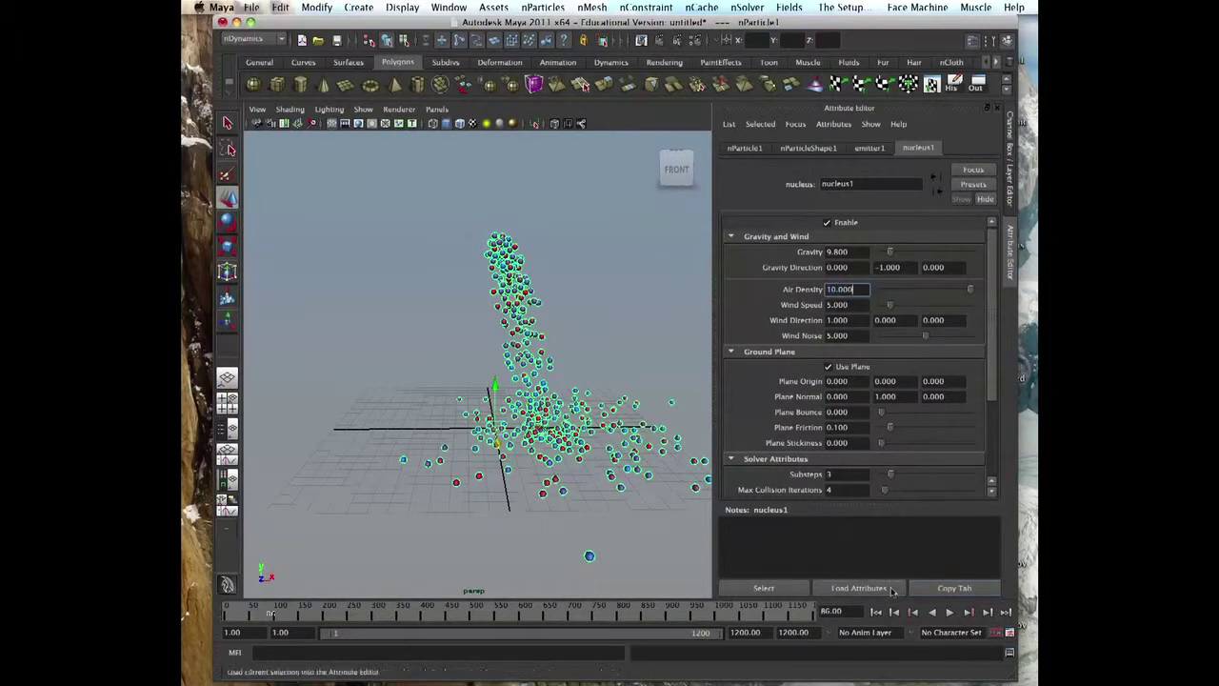
{"action": "left_click", "coordinate": [877, 611]}
{"action": "left_click", "coordinate": [949, 615]}
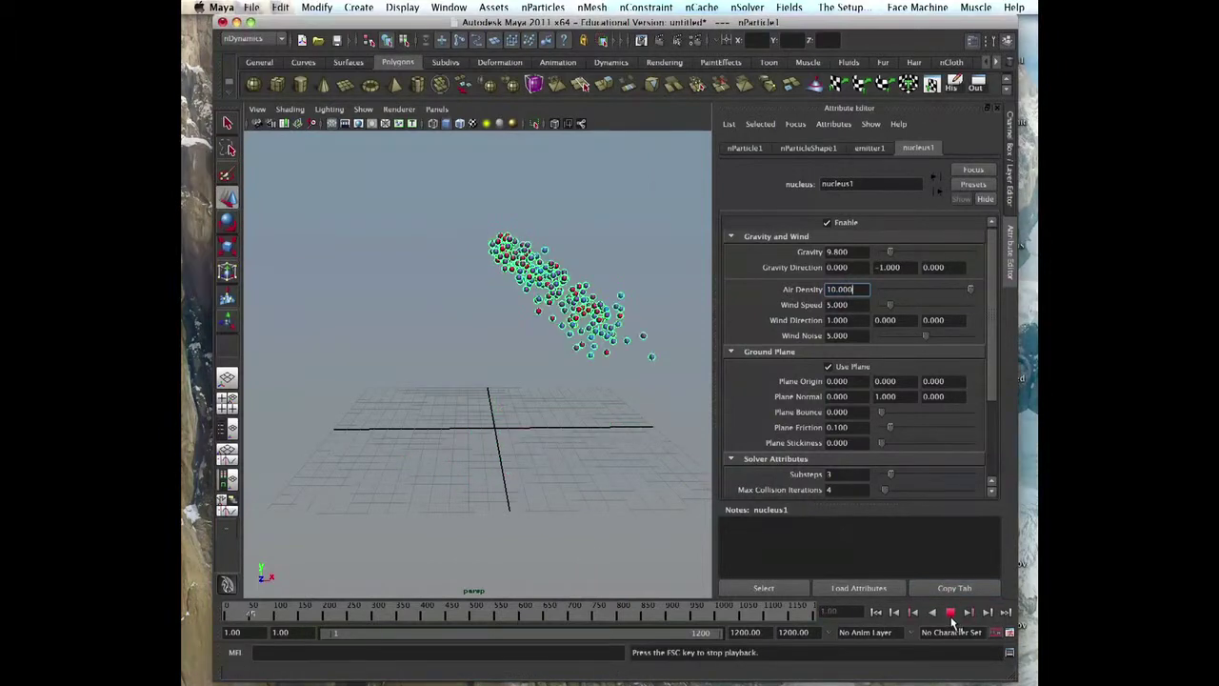
{"action": "left_click", "coordinate": [952, 614]}
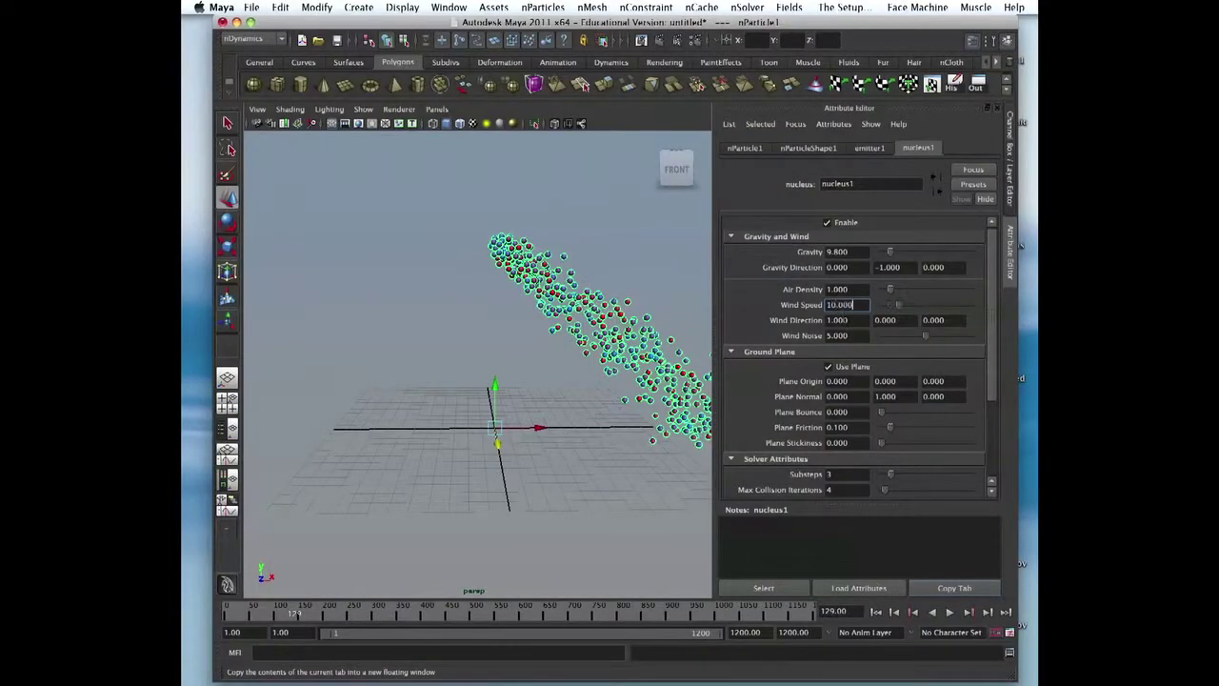
- Raise Wind Noise to 50 and preview the more scattered particles
{"action": "left_click", "coordinate": [852, 335]}
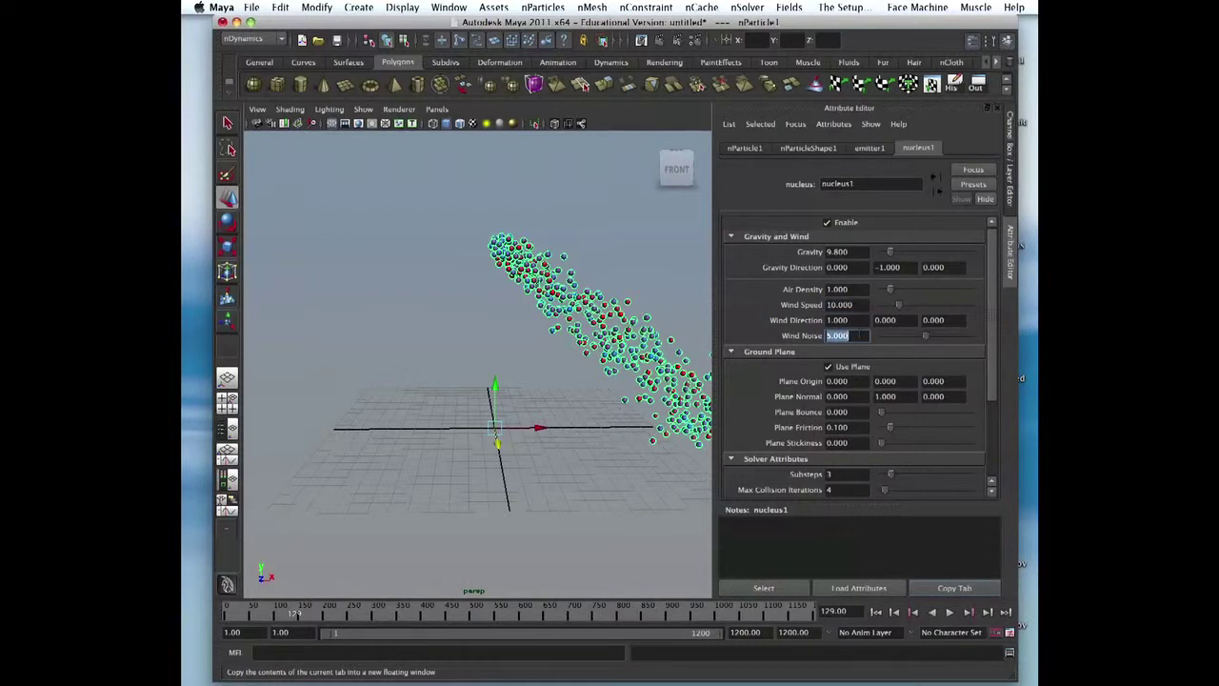
{"action": "left_click", "coordinate": [876, 612]}
{"action": "left_click", "coordinate": [950, 611]}
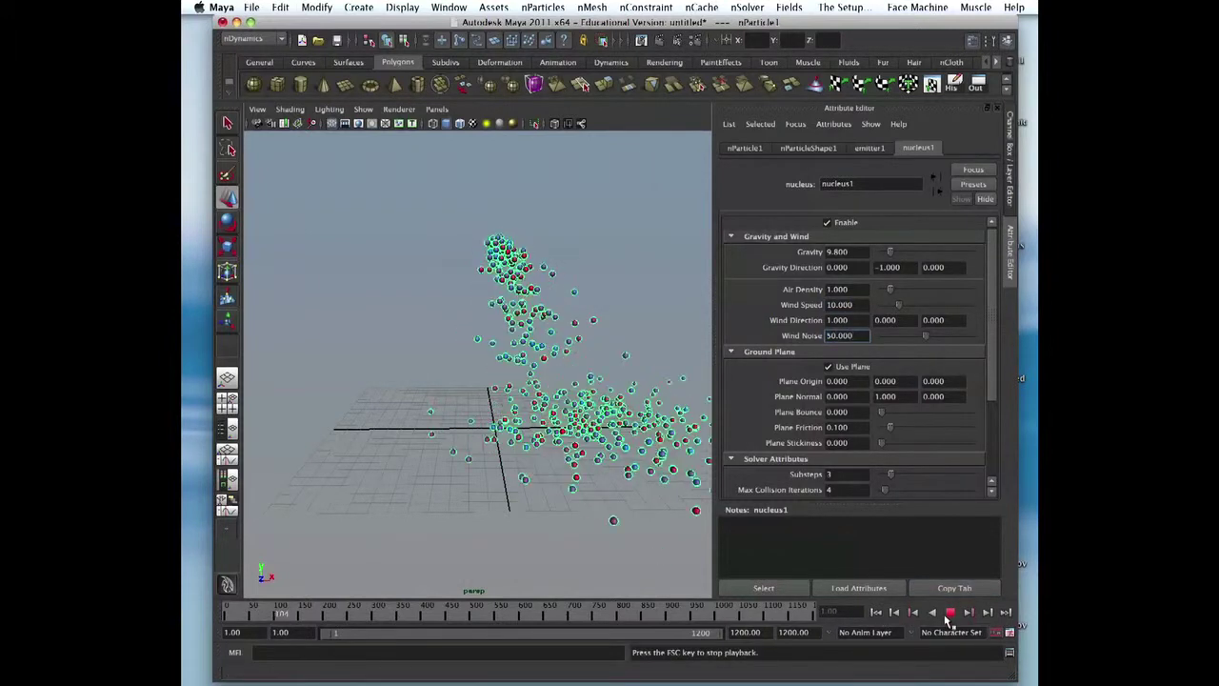
{"action": "left_click", "coordinate": [949, 615]}
- Replay the simulation with Wind Speed 50, stopping at frame 154
{"action": "left_click_drag", "start_coordinate": [685, 293], "coordinate": [561, 297], "text": "alt"}
{"action": "left_click_drag", "start_coordinate": [512, 388], "coordinate": [614, 404], "text": "alt"}
{"action": "left_click", "coordinate": [876, 611]}
{"action": "left_click", "coordinate": [949, 612]}
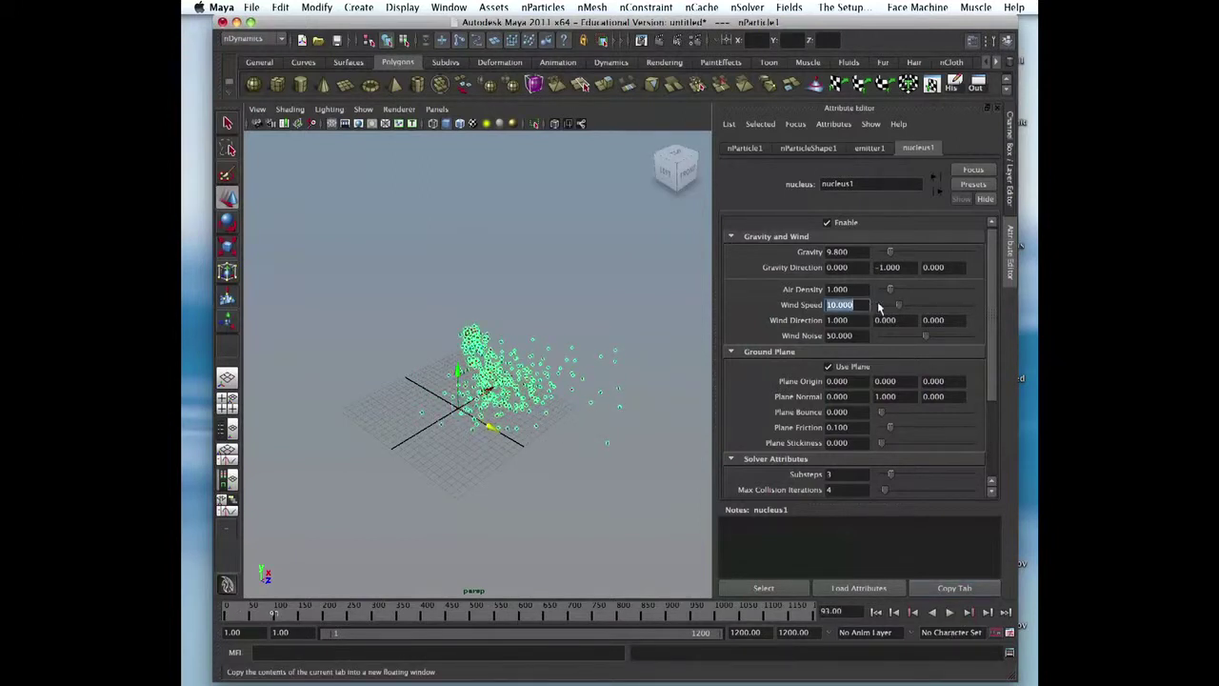
{"action": "left_click", "coordinate": [877, 612]}
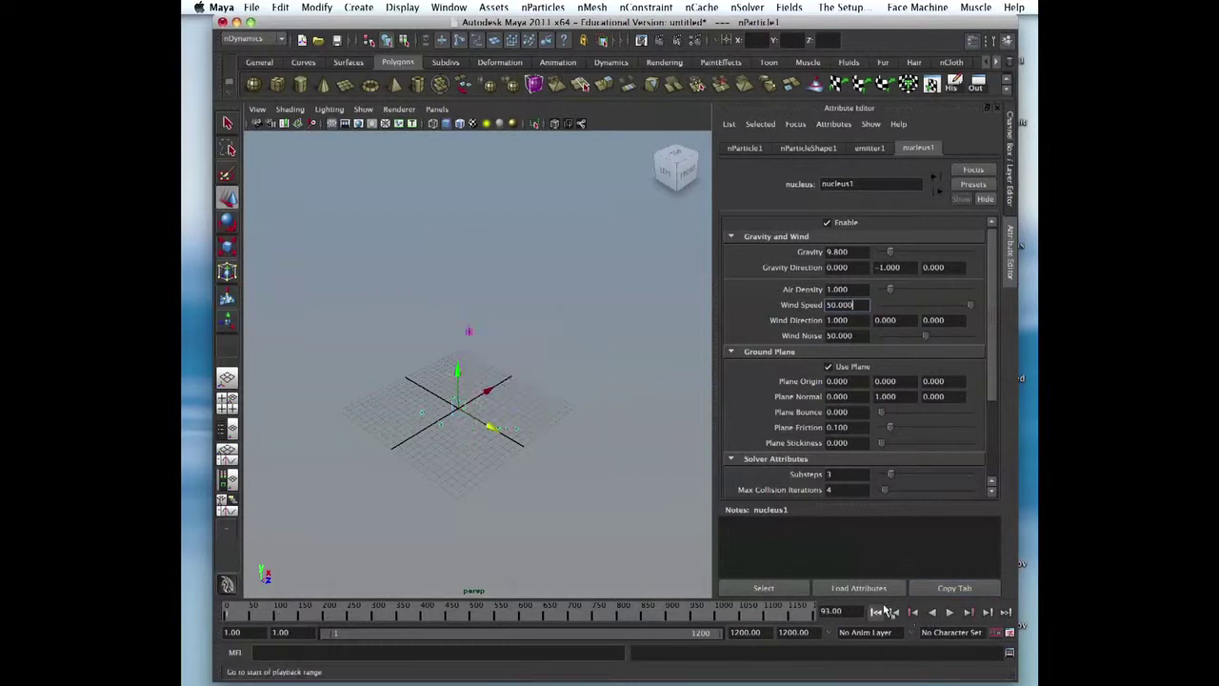
{"action": "left_click", "coordinate": [948, 611]}
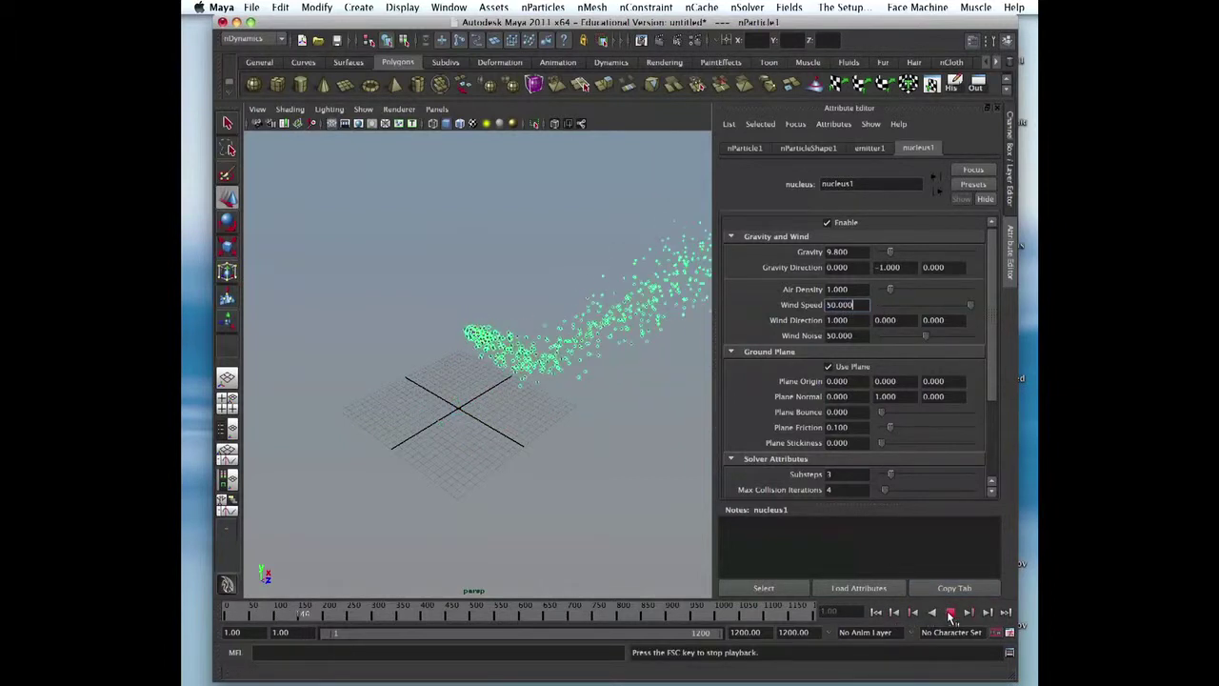
{"action": "left_click", "coordinate": [949, 611]}
- Move closer and replay the windy simulation, then select the Wind Speed value for editing
{"action": "left_click_drag", "start_coordinate": [521, 373], "coordinate": [621, 434], "text": "alt"}
{"action": "left_click", "coordinate": [877, 613]}
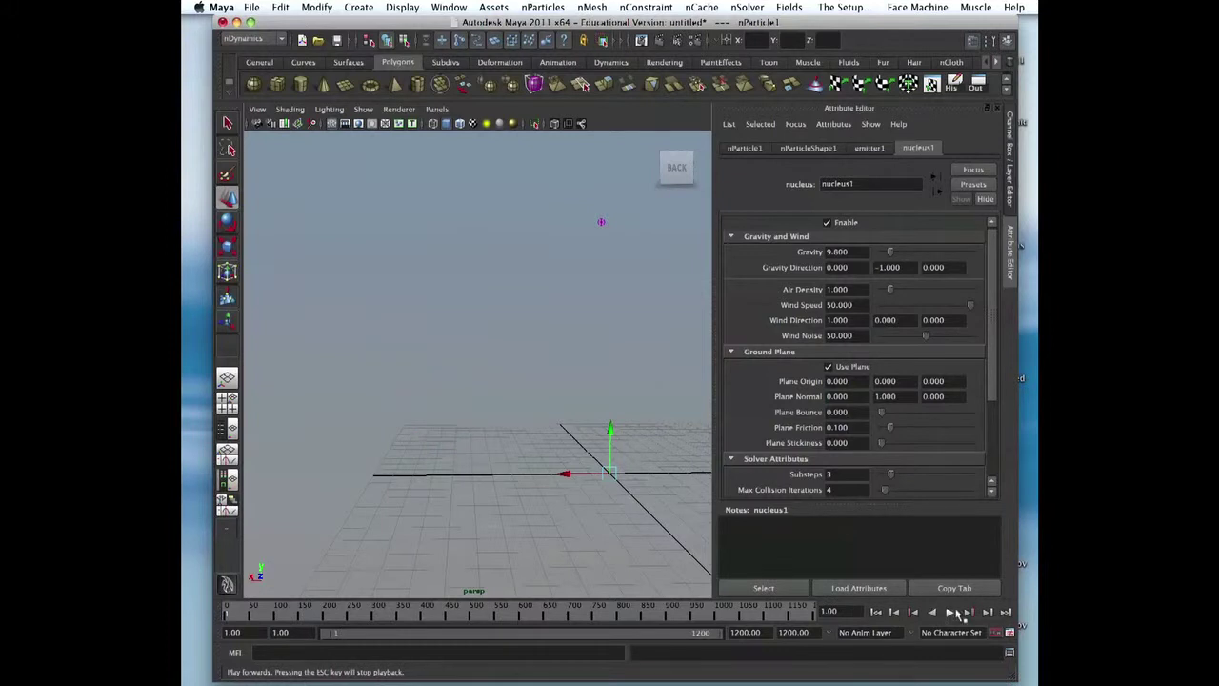
{"action": "left_click", "coordinate": [951, 612]}
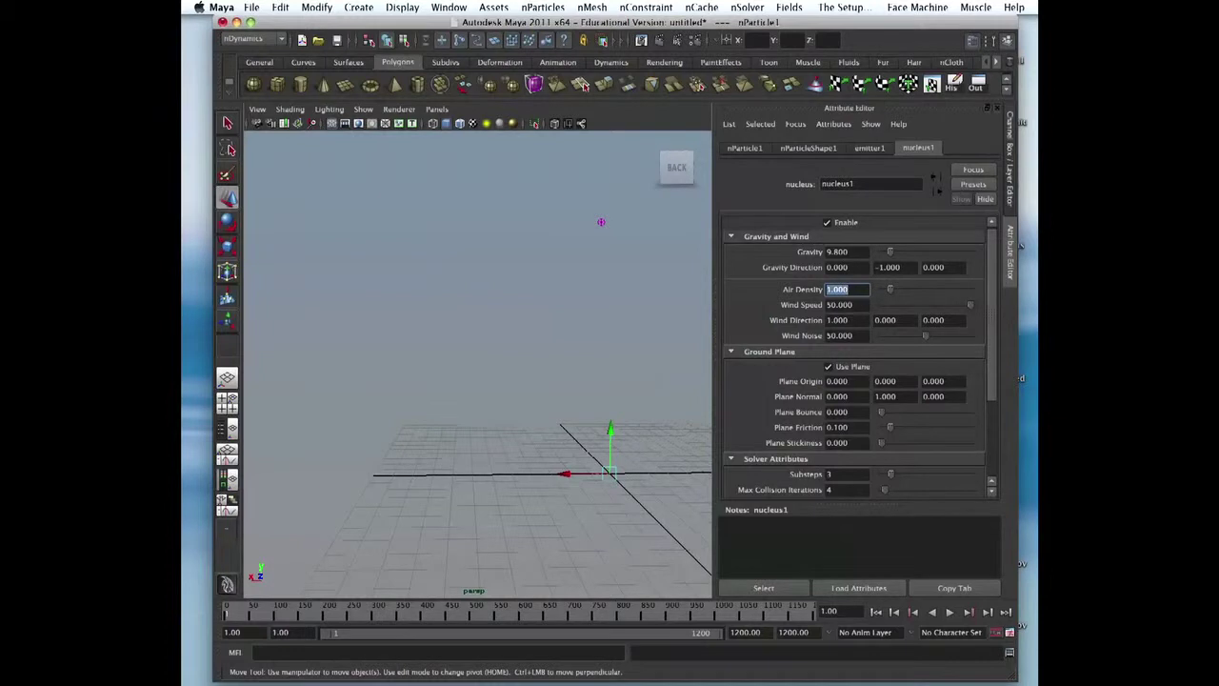
{"action": "left_click", "coordinate": [839, 304]}
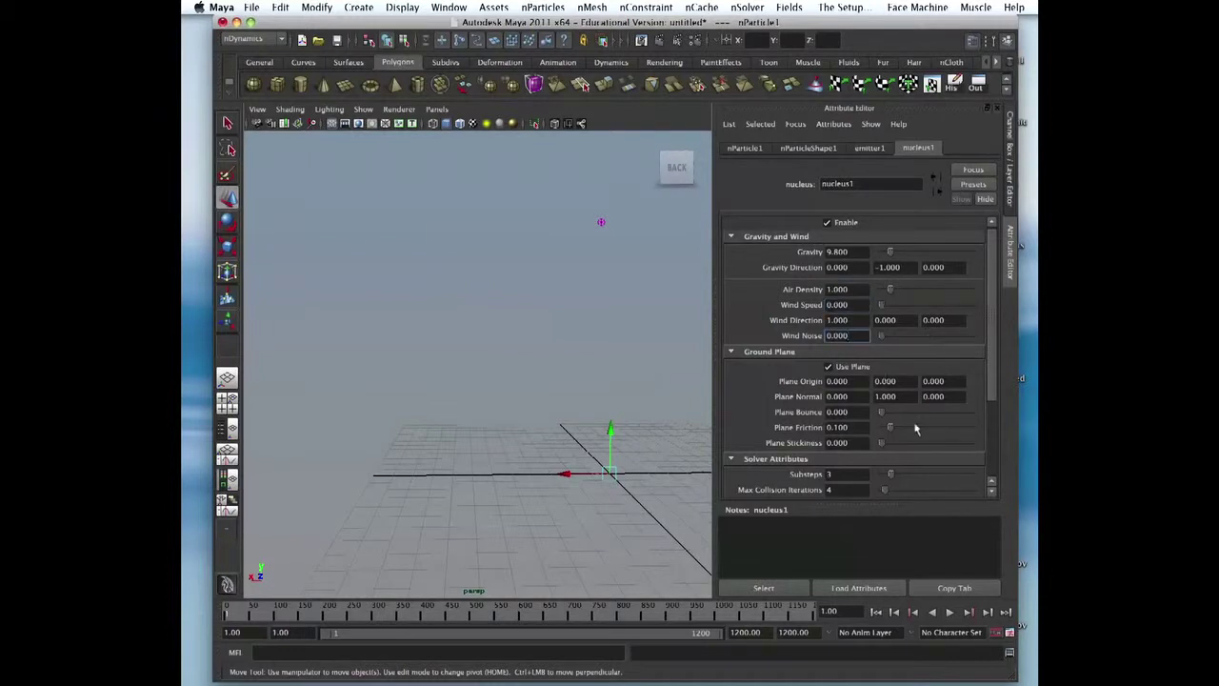
- Turn off the nucleus ground plane and play to frame 101 without it
{"action": "scroll", "coordinate": [981, 395], "scroll_direction": "down", "scroll_amount": 1}
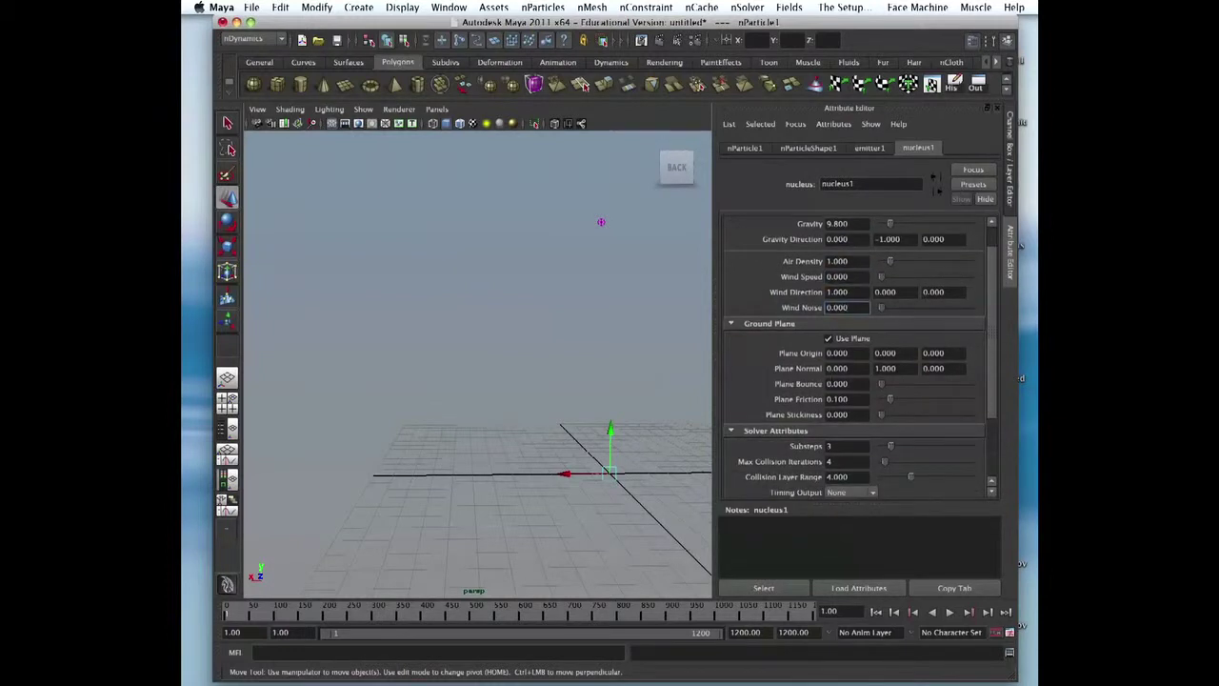
{"action": "left_click", "coordinate": [846, 342]}
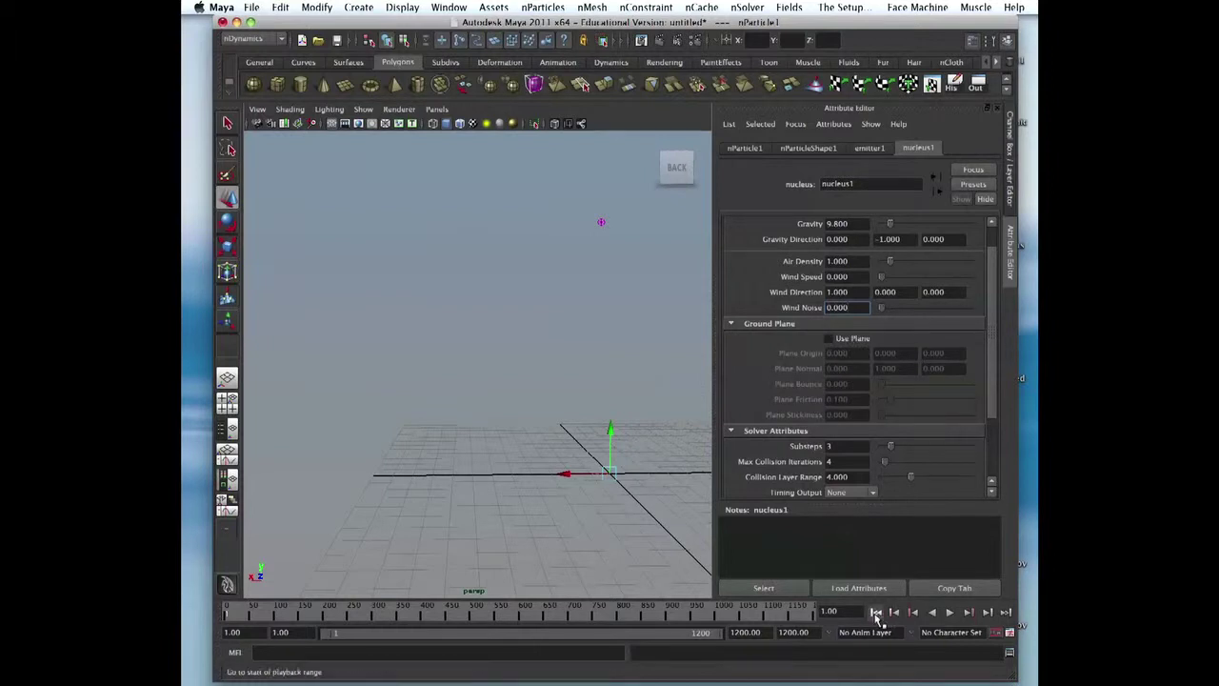
{"action": "left_click", "coordinate": [949, 613]}
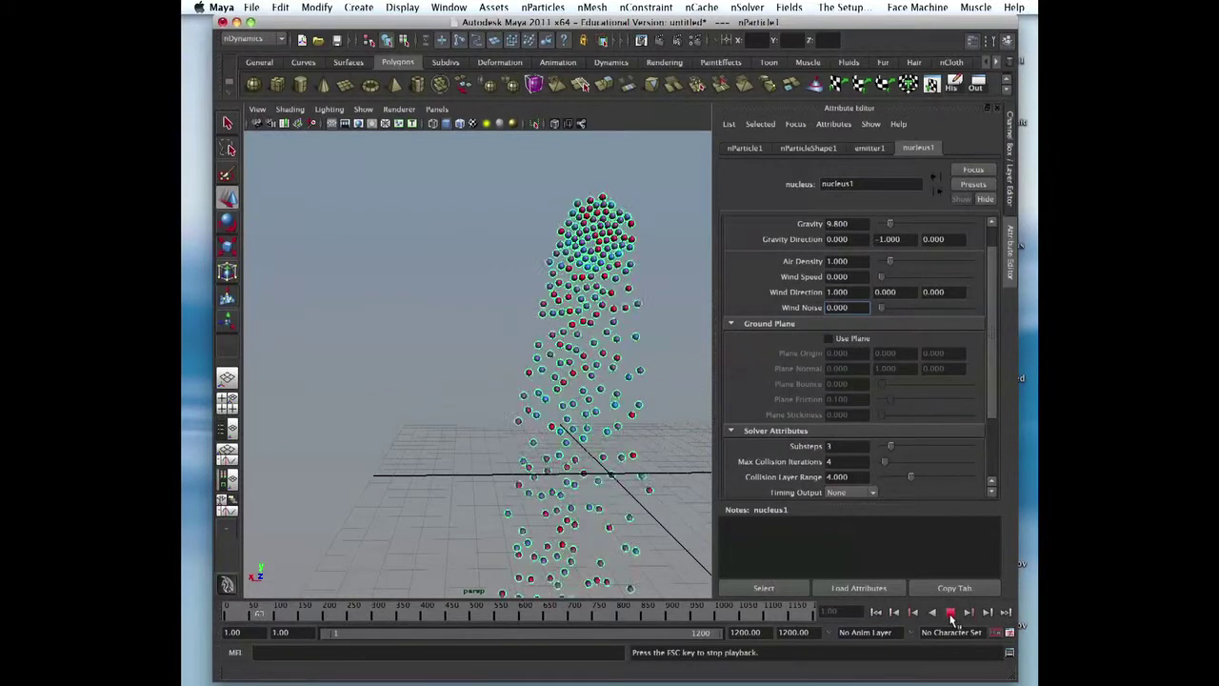
{"action": "left_click", "coordinate": [949, 614]}
- Re-enable the ground plane, replay from frame 1, and inspect the particle pile
{"action": "left_click", "coordinate": [829, 339]}
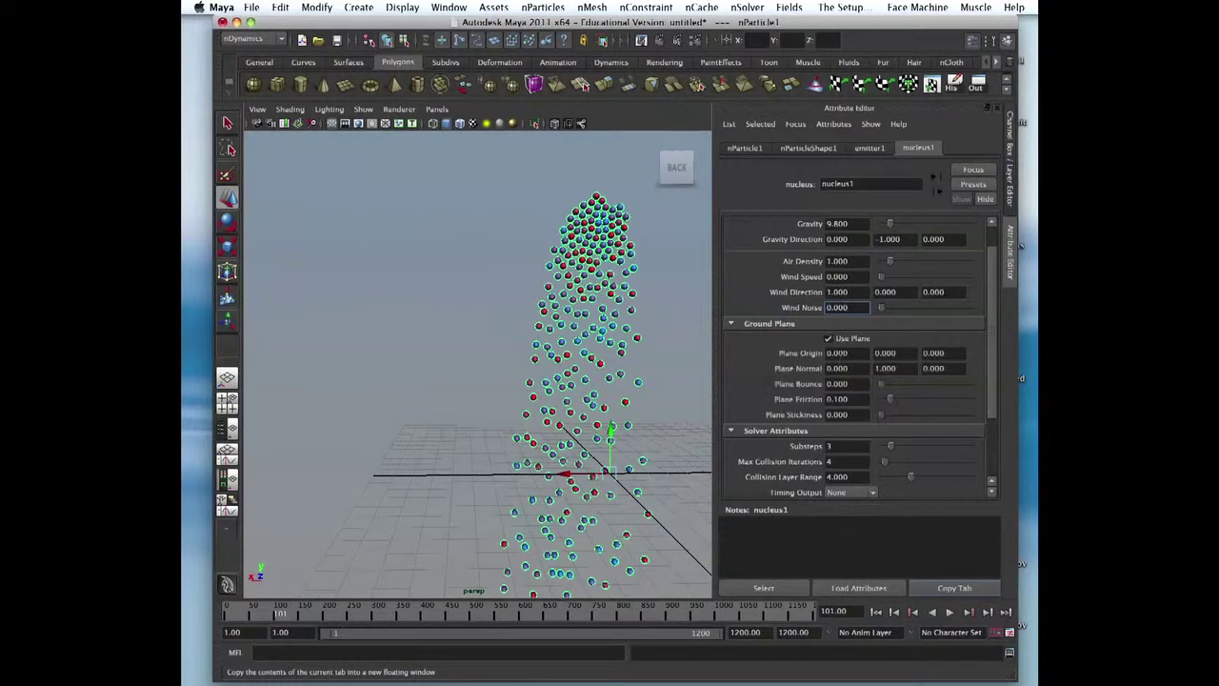
{"action": "left_click", "coordinate": [876, 612]}
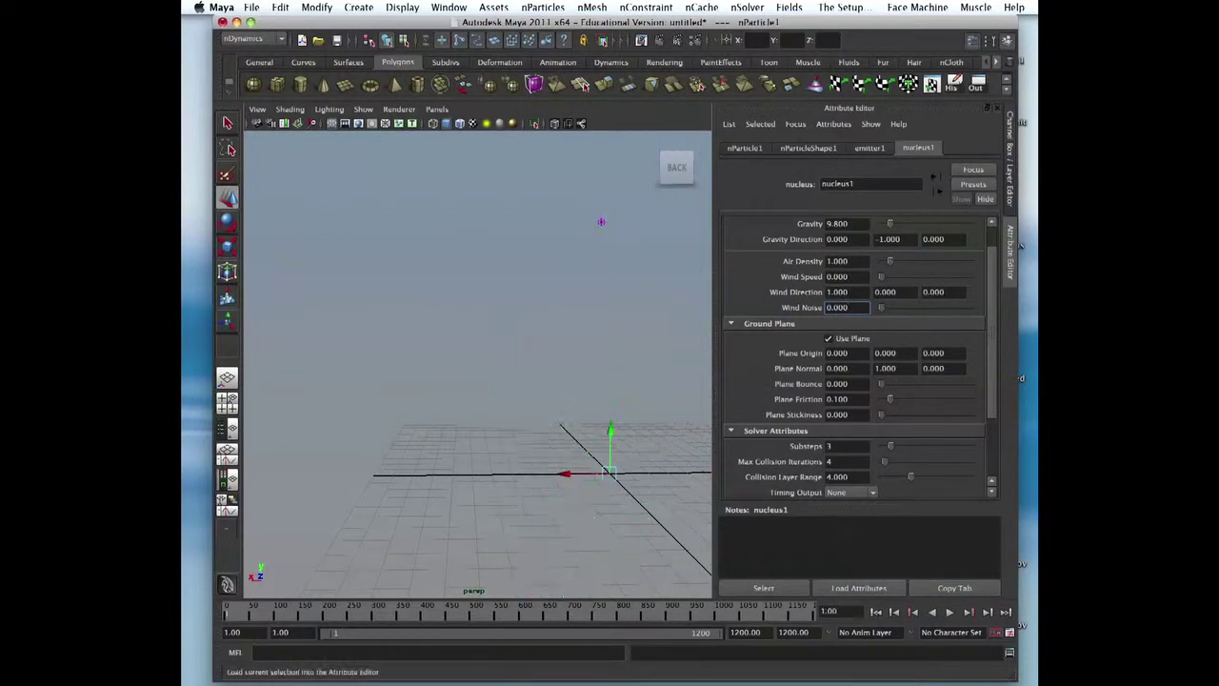
{"action": "left_click", "coordinate": [949, 614]}
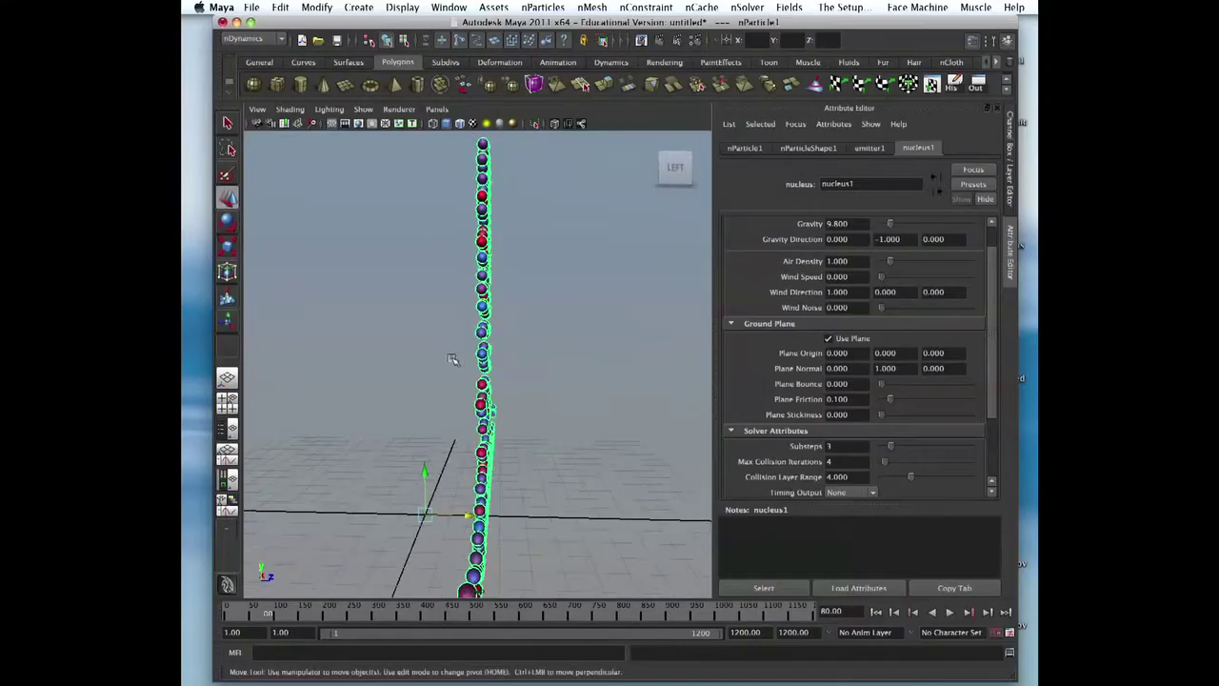
{"action": "mouse_move", "coordinate": [454, 356]}
{"action": "left_mouse_down", "text": "alt"}
{"action": "mouse_move", "coordinate": [419, 218]}
{"action": "mouse_move", "coordinate": [539, 315]}
{"action": "mouse_move", "coordinate": [407, 289]}
{"action": "mouse_move", "coordinate": [447, 314]}
{"action": "mouse_move", "coordinate": [433, 343]}
{"action": "mouse_move", "coordinate": [459, 369]}
{"action": "left_mouse_up", "text": "alt"}
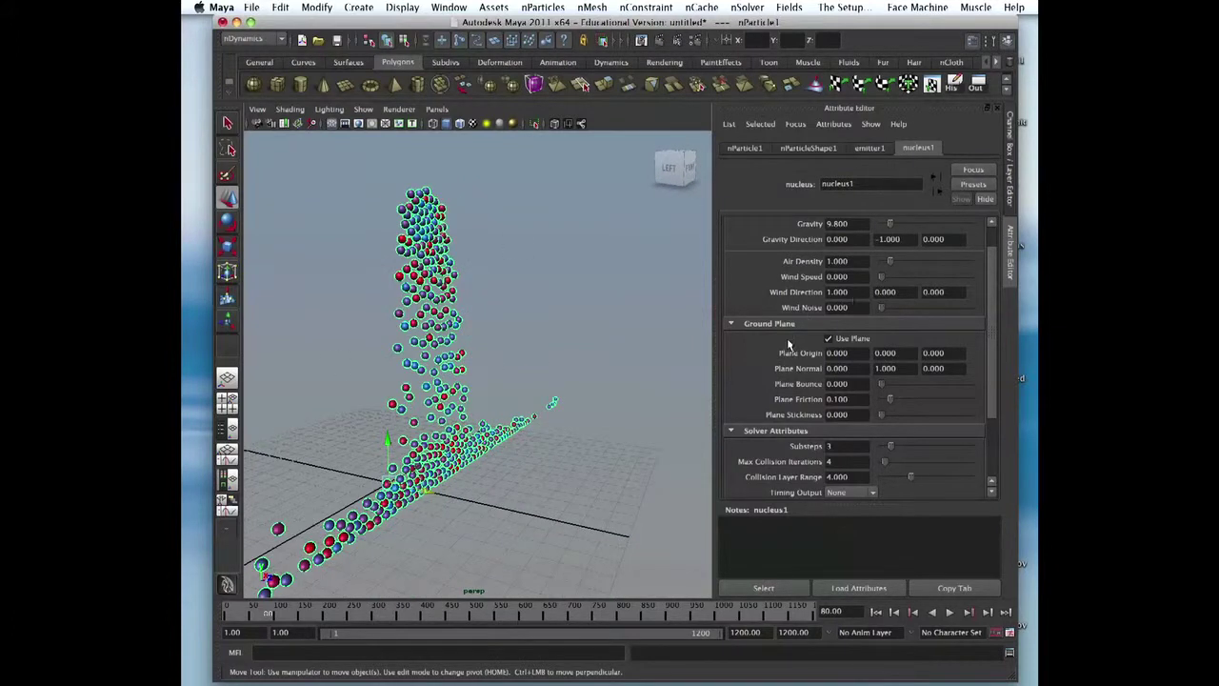
{"action": "mouse_move", "coordinate": [531, 340]}
{"action": "left_mouse_down", "text": "alt"}
{"action": "mouse_move", "coordinate": [338, 356]}
{"action": "mouse_move", "coordinate": [419, 305]}
{"action": "mouse_move", "coordinate": [503, 321]}
{"action": "mouse_move", "coordinate": [468, 354]}
{"action": "mouse_move", "coordinate": [593, 369]}
{"action": "mouse_move", "coordinate": [569, 392]}
{"action": "mouse_move", "coordinate": [566, 345]}
{"action": "mouse_move", "coordinate": [548, 333]}
{"action": "mouse_move", "coordinate": [534, 361]}
{"action": "left_mouse_up", "text": "alt"}
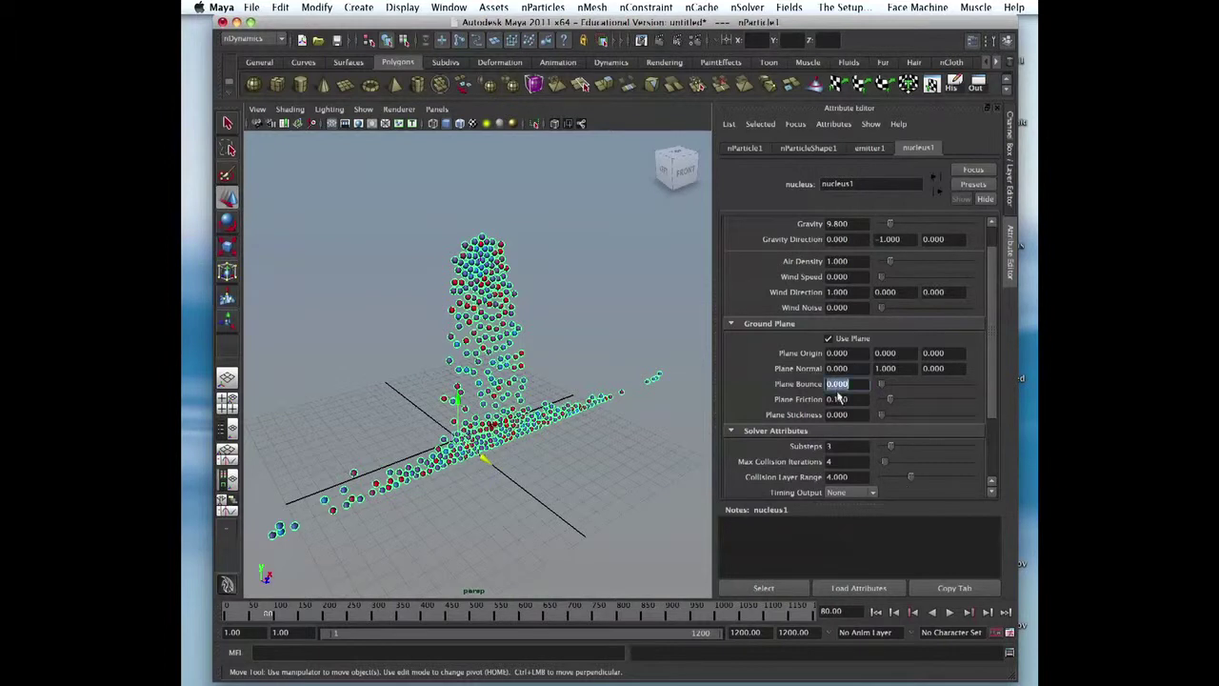
- Replay the particles against the bouncy ground plane and orbit to a side view
{"action": "left_click", "coordinate": [876, 612]}
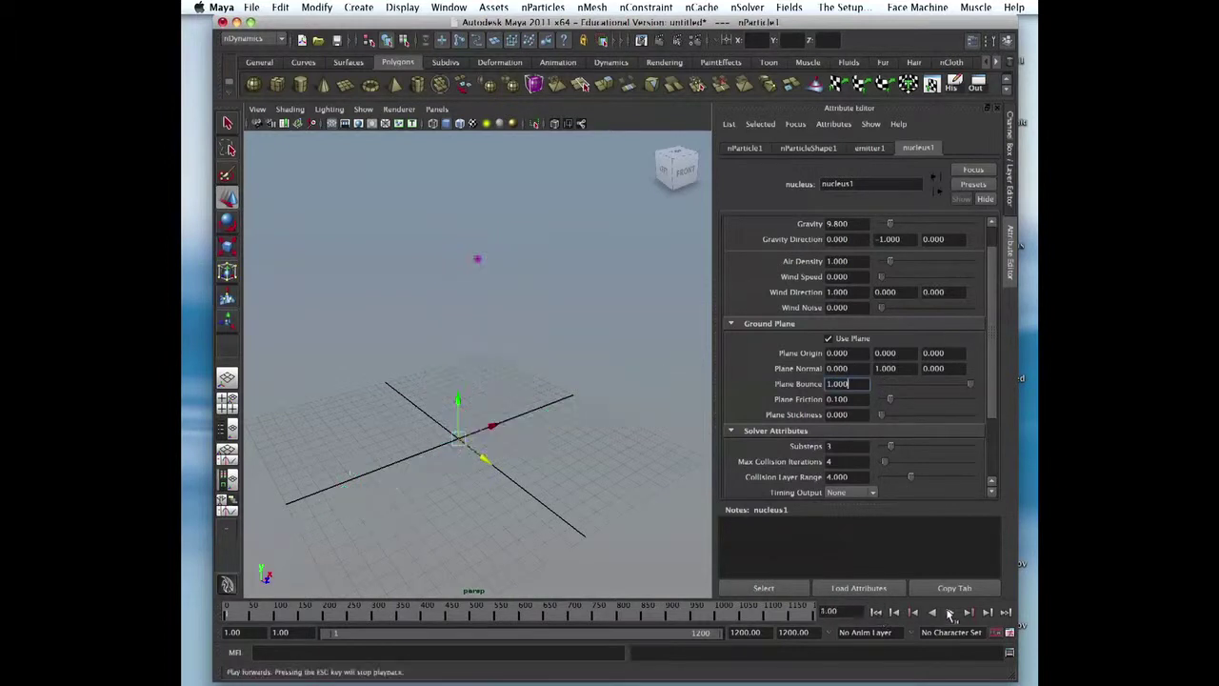
{"action": "left_click", "coordinate": [950, 614]}
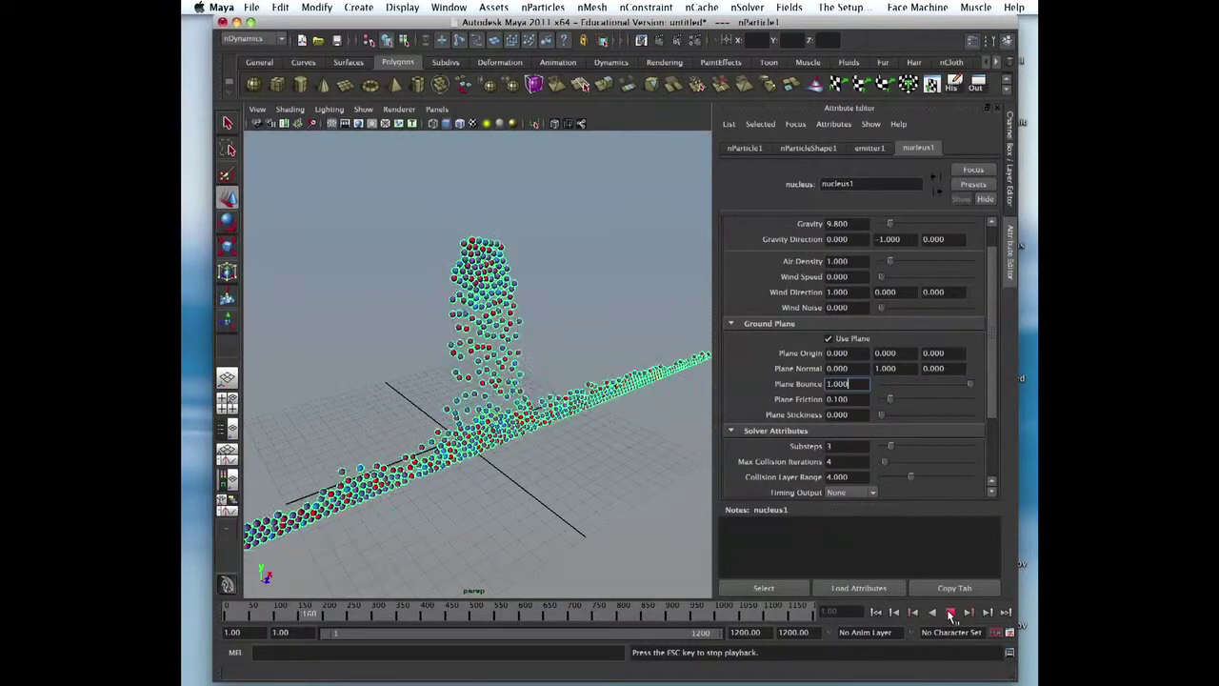
{"action": "left_click", "coordinate": [950, 614]}
{"action": "left_click_drag", "start_coordinate": [533, 381], "coordinate": [693, 452], "text": "alt"}
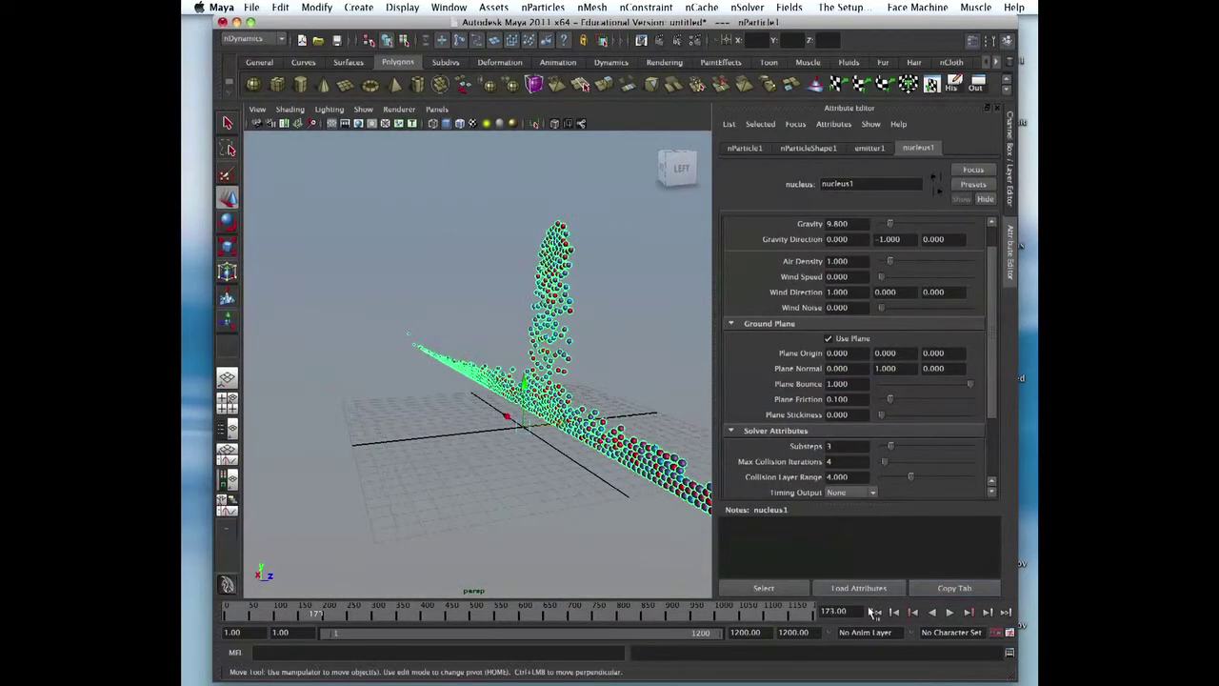
{"action": "left_click", "coordinate": [876, 612]}
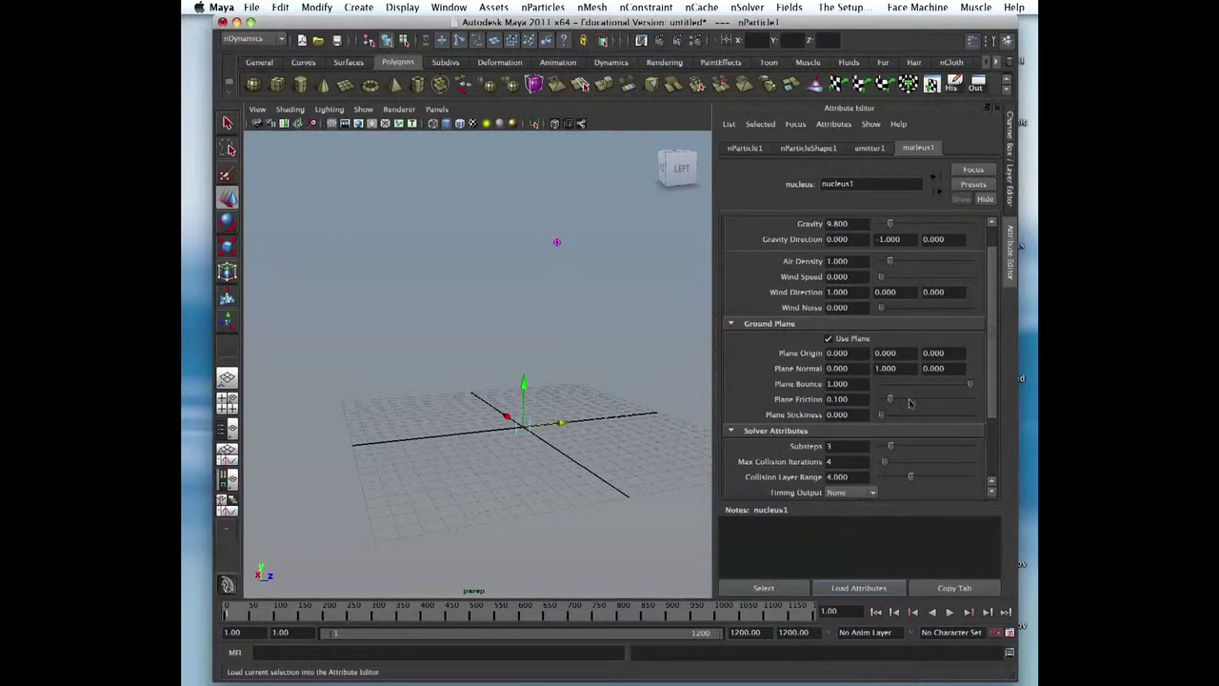
- Raise Plane Stickiness to 2.000 and replay the particles against the stickier ground
{"action": "left_click_drag", "start_coordinate": [924, 414], "coordinate": [971, 415]}
{"action": "left_click", "coordinate": [950, 612]}
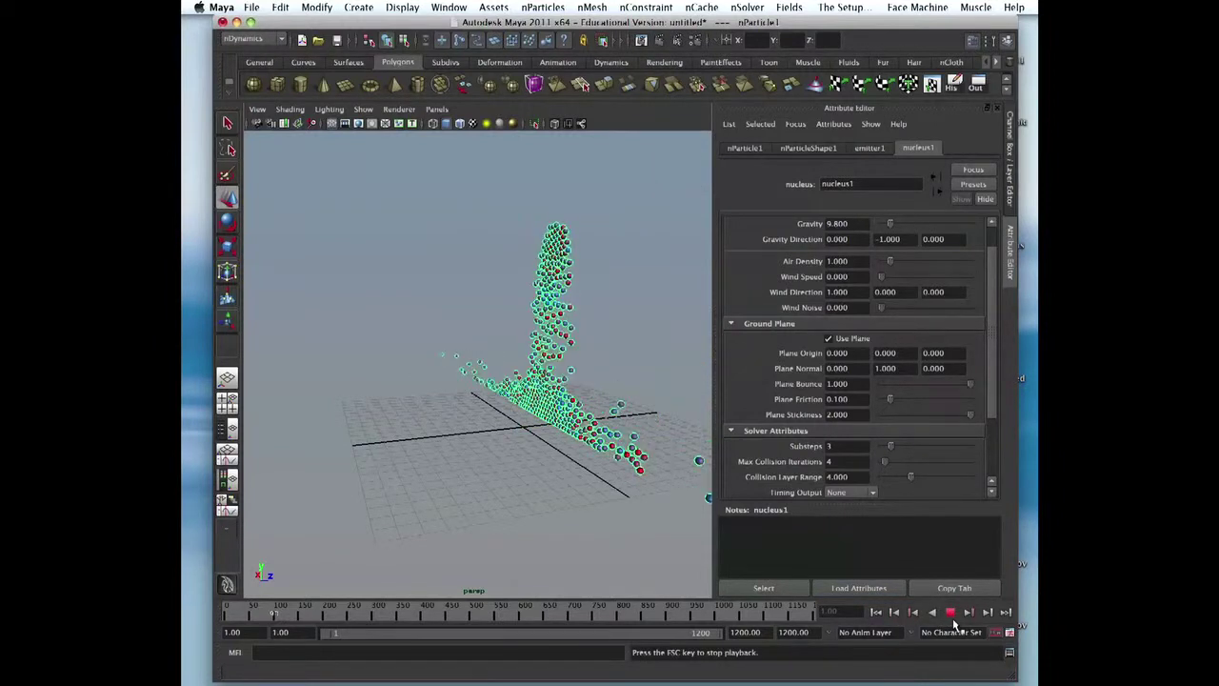
{"action": "left_click", "coordinate": [949, 614]}
{"action": "left_click_drag", "start_coordinate": [534, 324], "coordinate": [658, 287], "text": "alt"}
- Check nParticleShape1's Collisions settings, replay the emission, and return to nucleus1's ground plane settings
{"action": "left_click", "coordinate": [803, 149]}
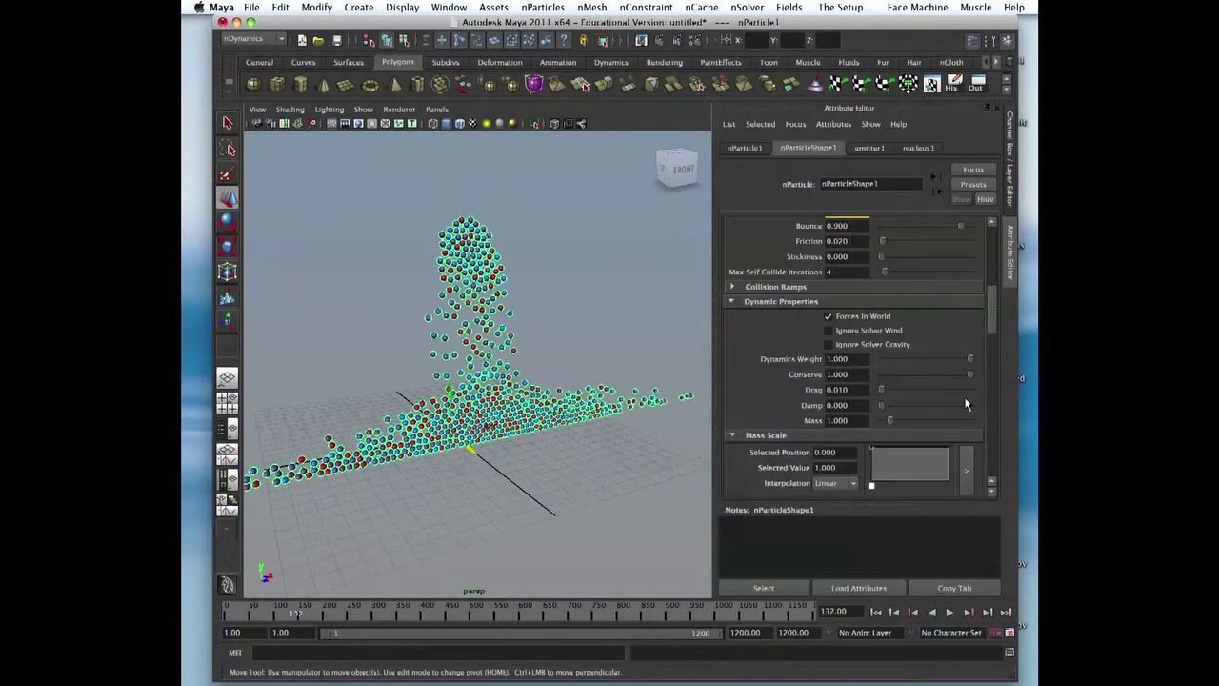
{"action": "scroll", "coordinate": [985, 340], "scroll_direction": "up", "scroll_amount": 5}
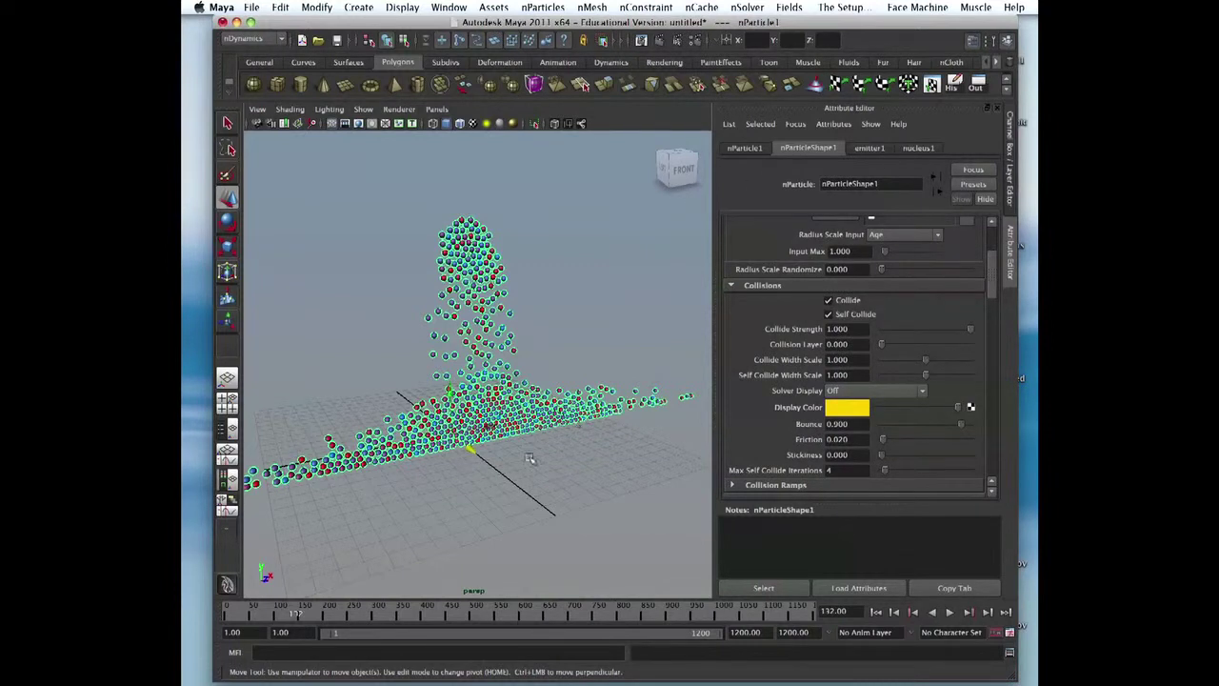
{"action": "left_click_drag", "start_coordinate": [531, 459], "coordinate": [599, 440], "text": "alt"}
{"action": "left_click", "coordinate": [876, 612]}
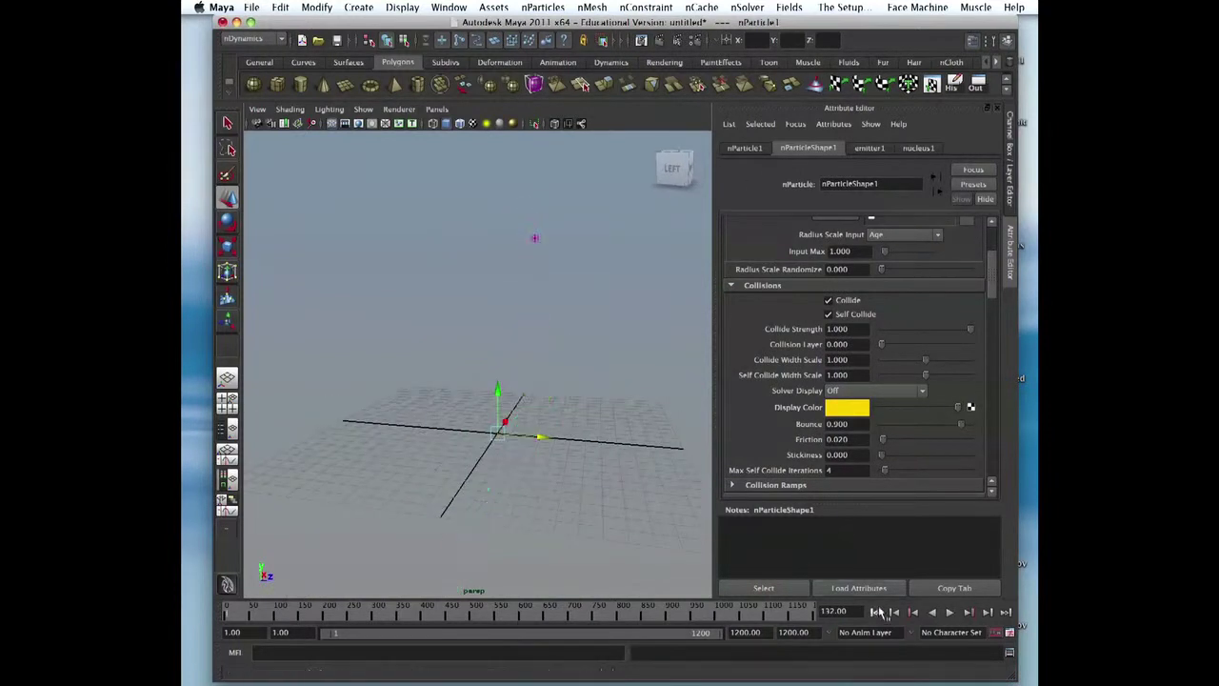
{"action": "left_click", "coordinate": [950, 613]}
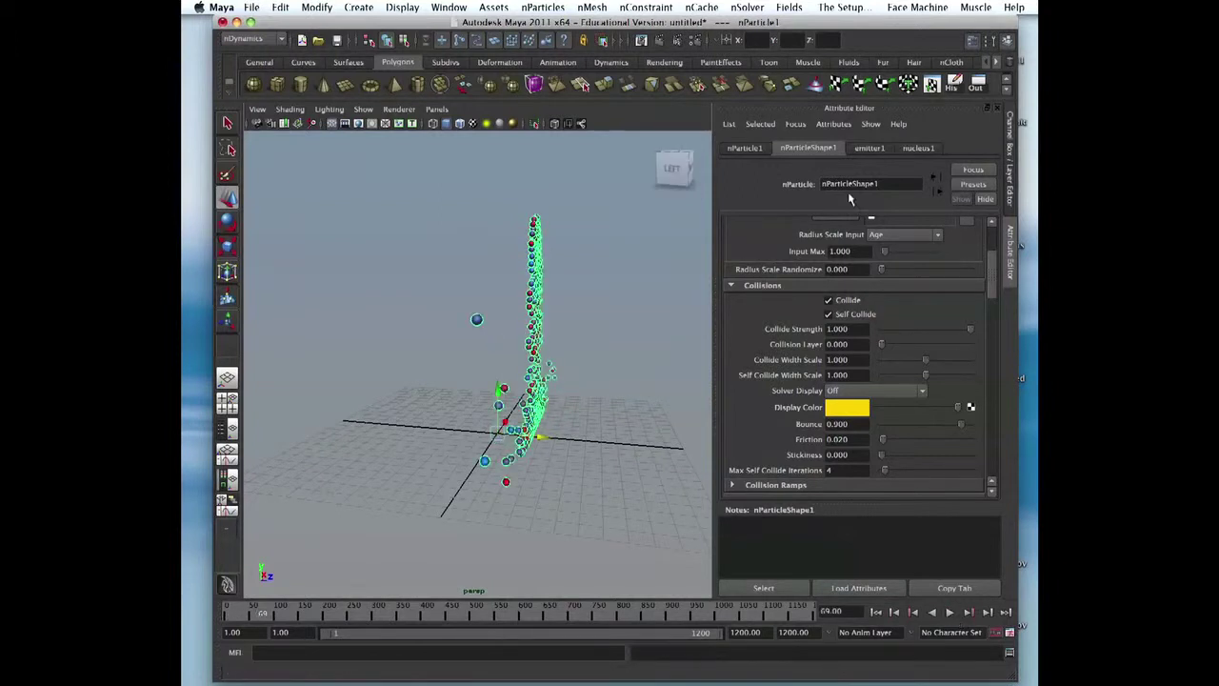
{"action": "left_click", "coordinate": [917, 149]}
{"action": "scroll", "coordinate": [990, 322], "scroll_direction": "down", "scroll_amount": 3}
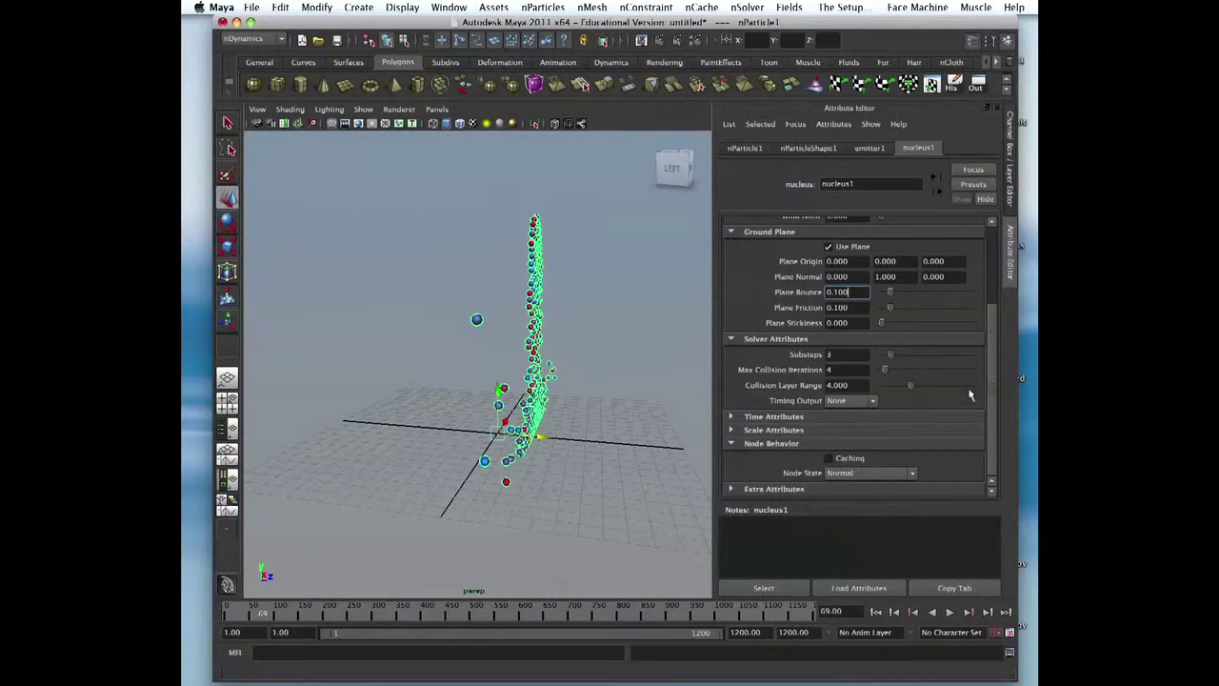
- Expand nucleus1's Time Attributes (Current Time 69, Start Frame 1), select Start Frame, then open nSolver
{"action": "left_click", "coordinate": [946, 420]}
{"action": "left_click_drag", "start_coordinate": [988, 336], "coordinate": [989, 358]}
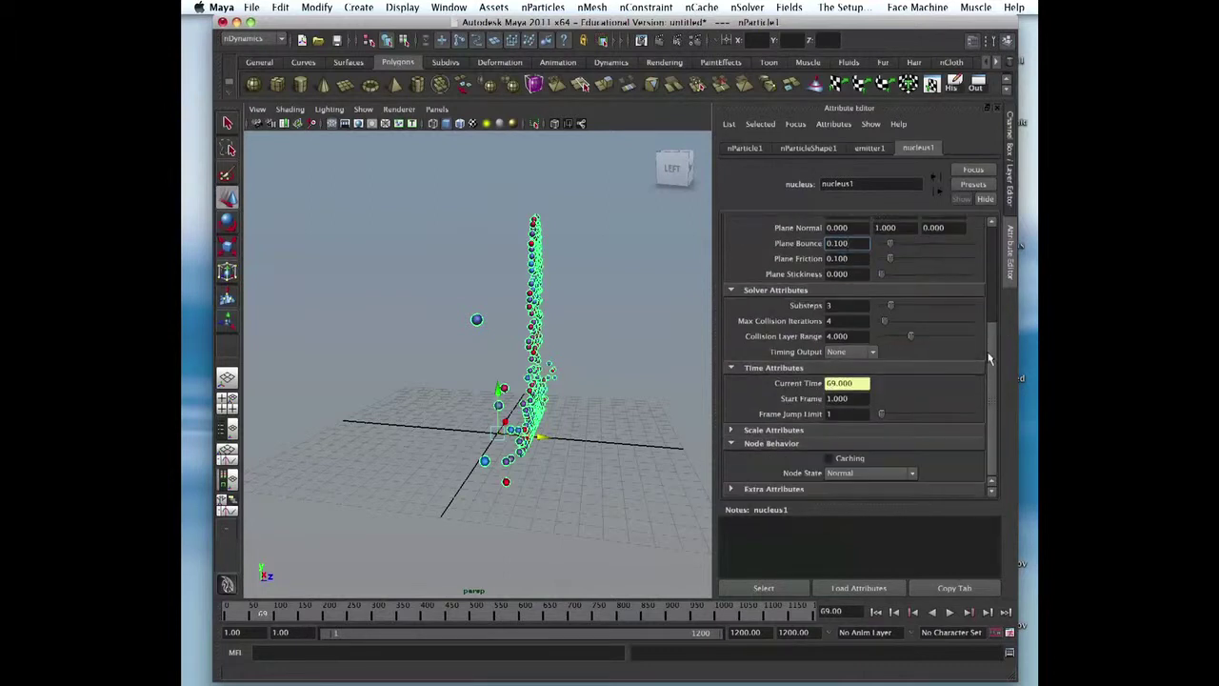
{"action": "left_click", "coordinate": [843, 398]}
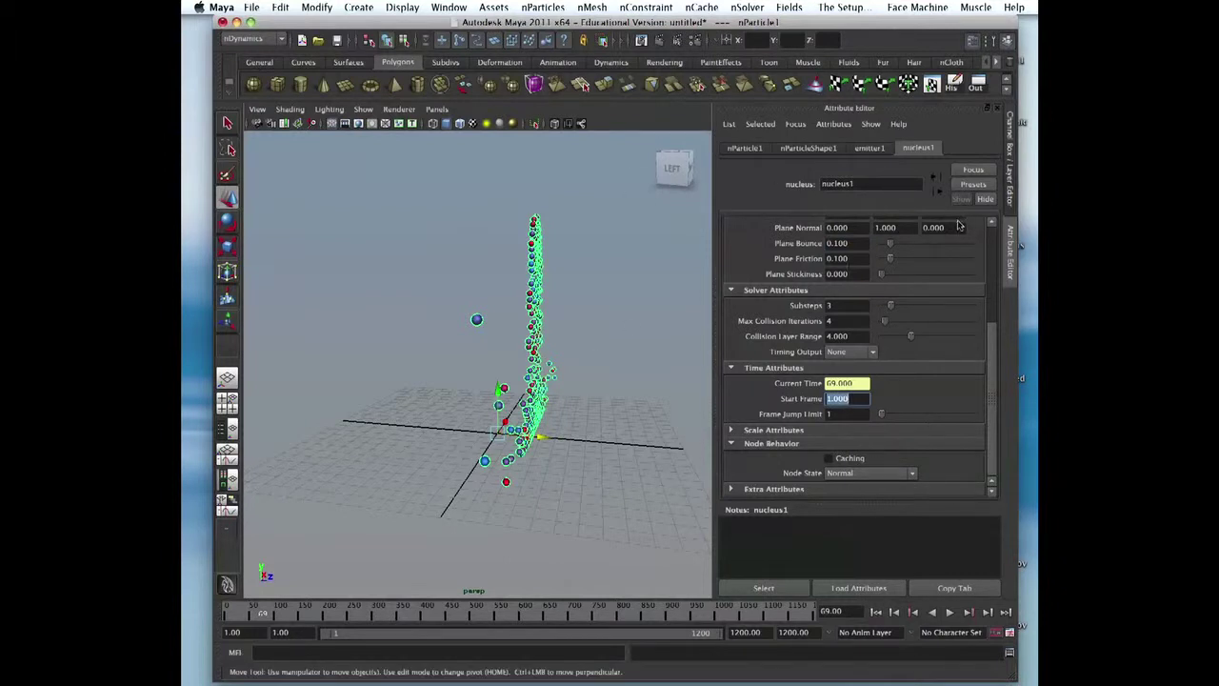
{"action": "left_click_drag", "start_coordinate": [587, 359], "coordinate": [582, 305], "text": "alt"}
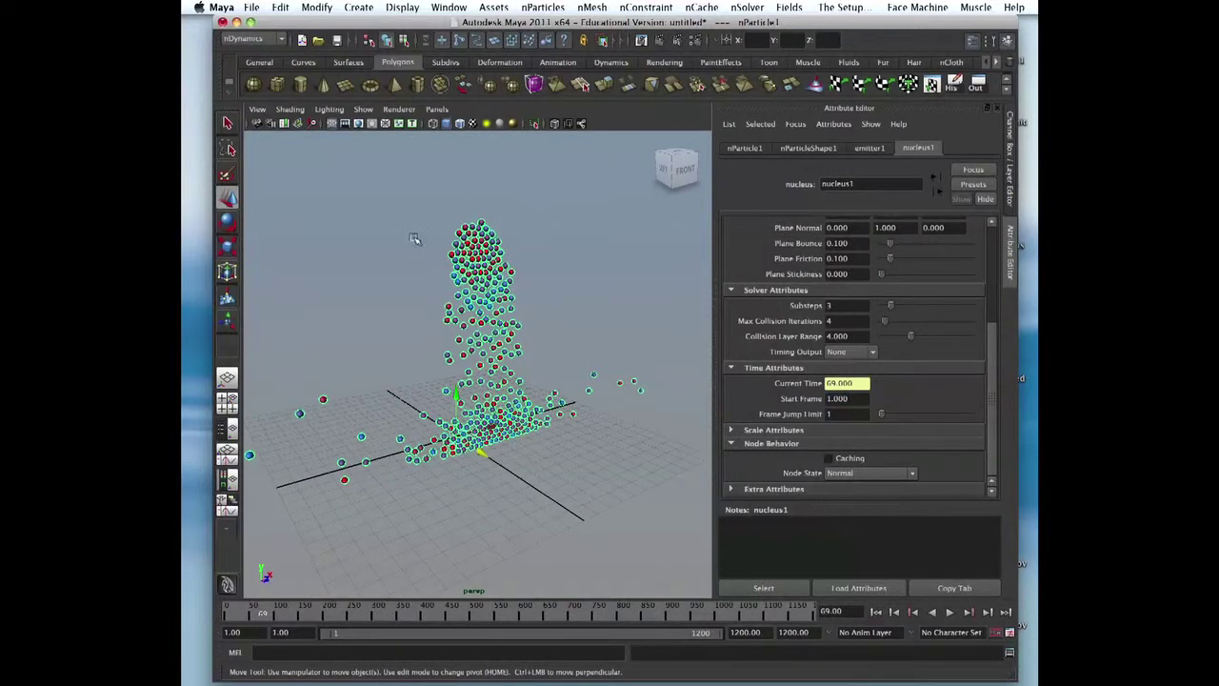
{"action": "left_click_drag", "start_coordinate": [414, 239], "coordinate": [574, 238], "text": "alt"}
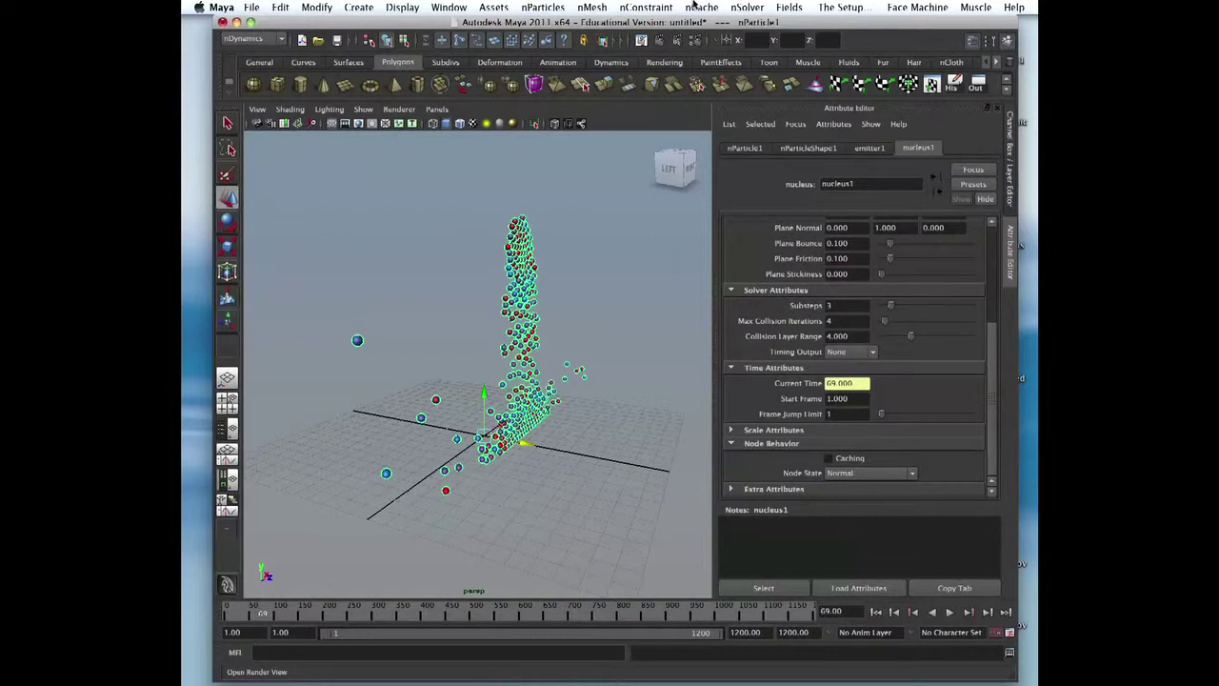
{"action": "left_click", "coordinate": [749, 7]}
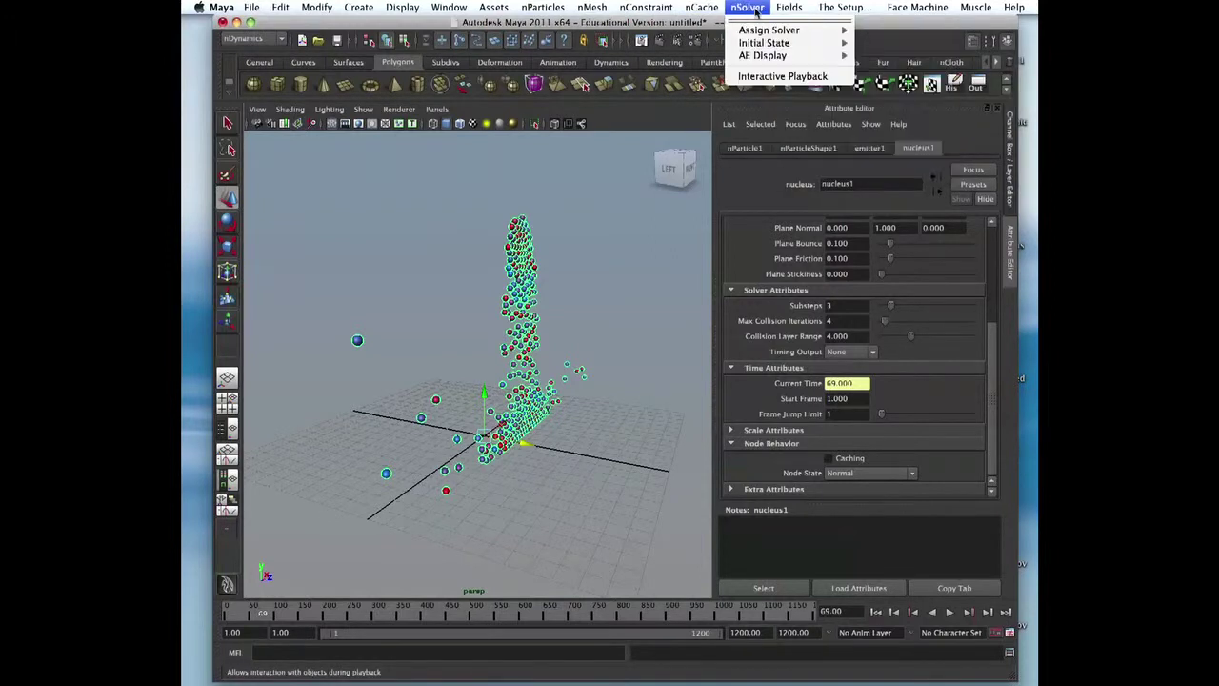
{"action": "left_click", "coordinate": [782, 76]}
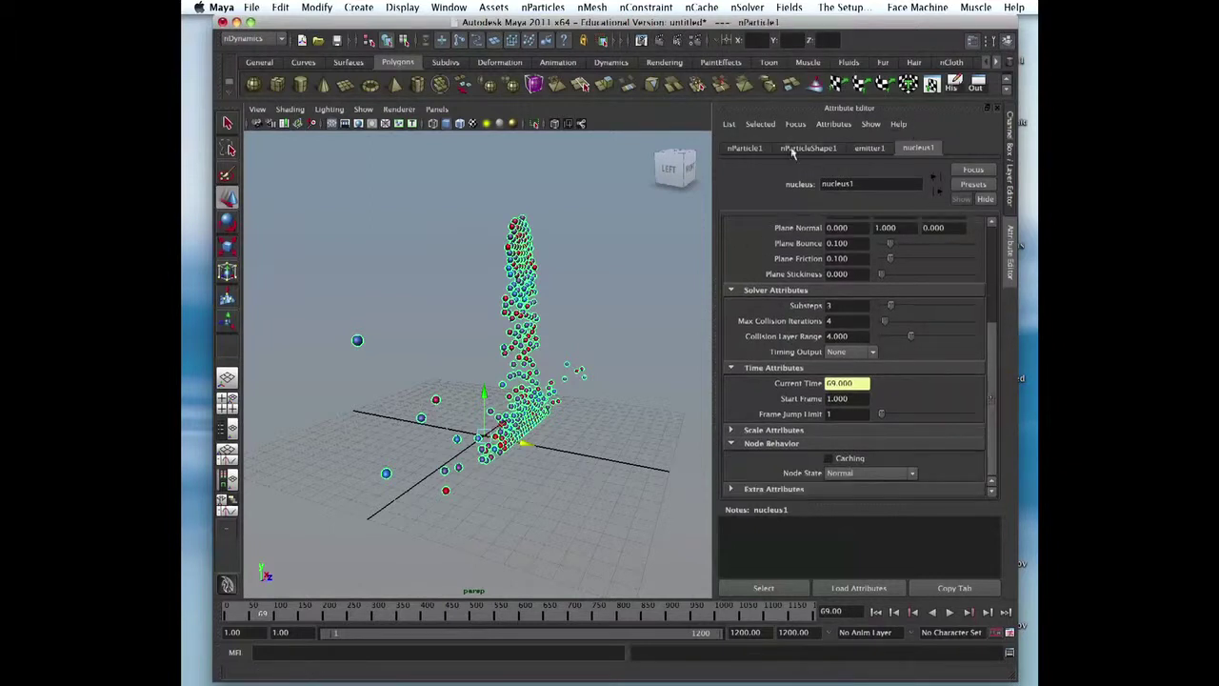
{"action": "left_click", "coordinate": [737, 8]}
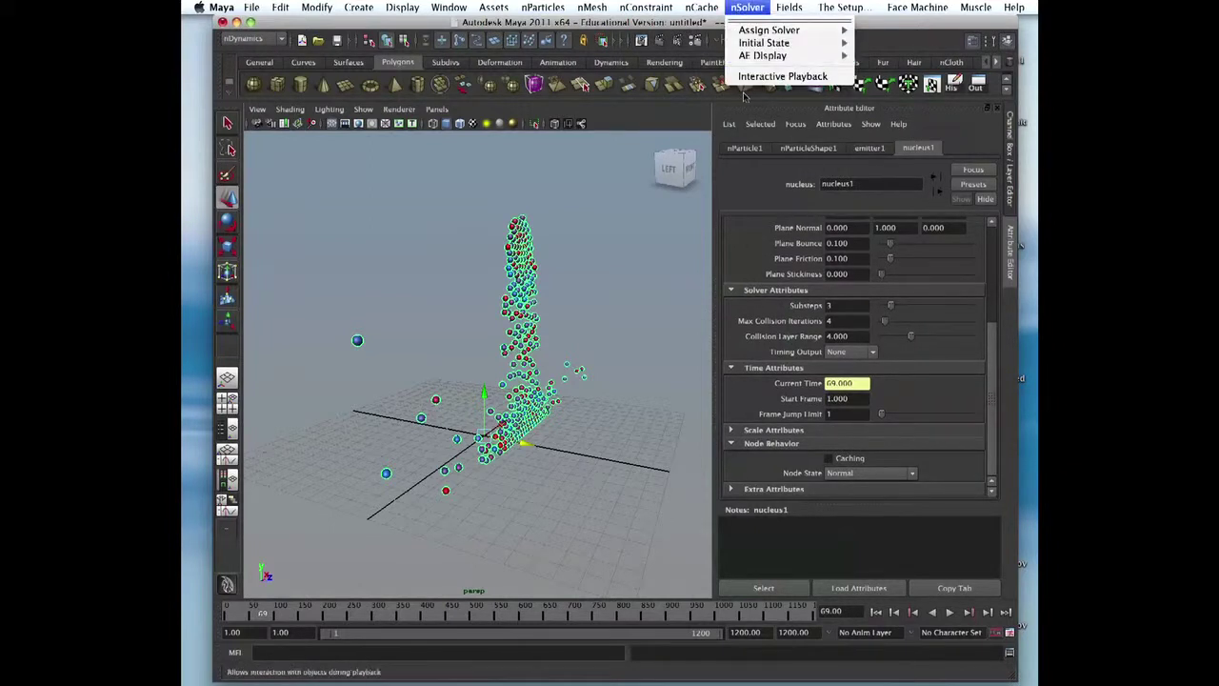
{"action": "mouse_move", "coordinate": [685, 10]}
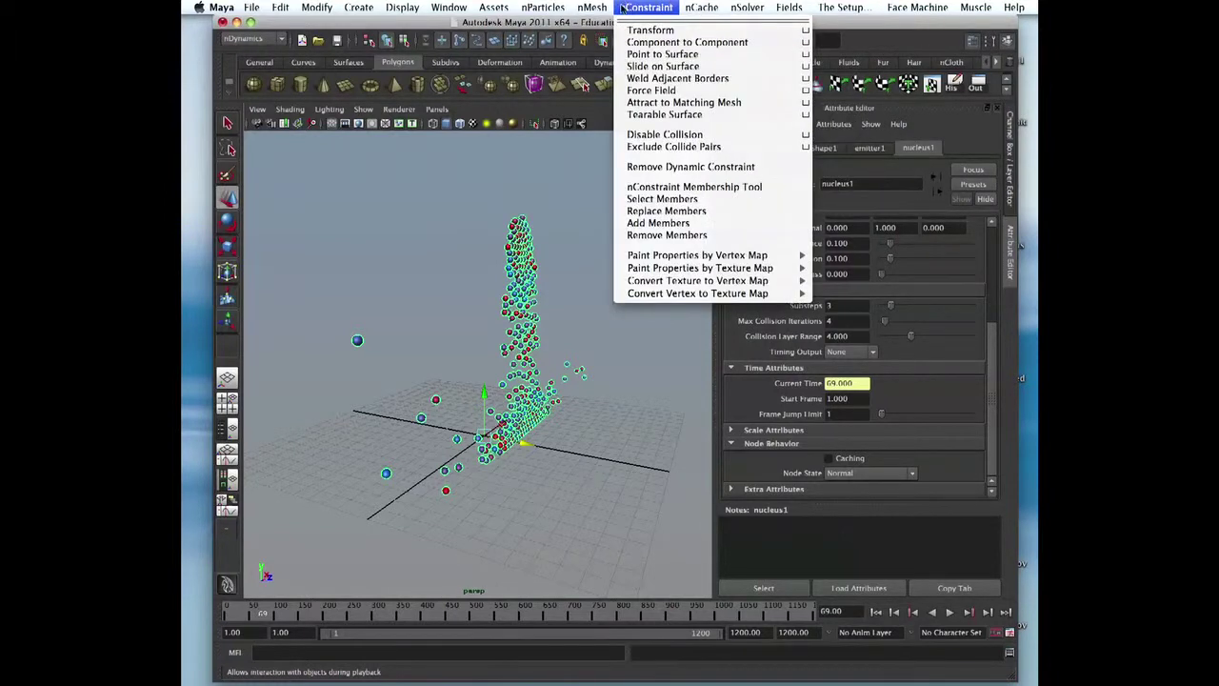
{"action": "mouse_move", "coordinate": [596, 12]}
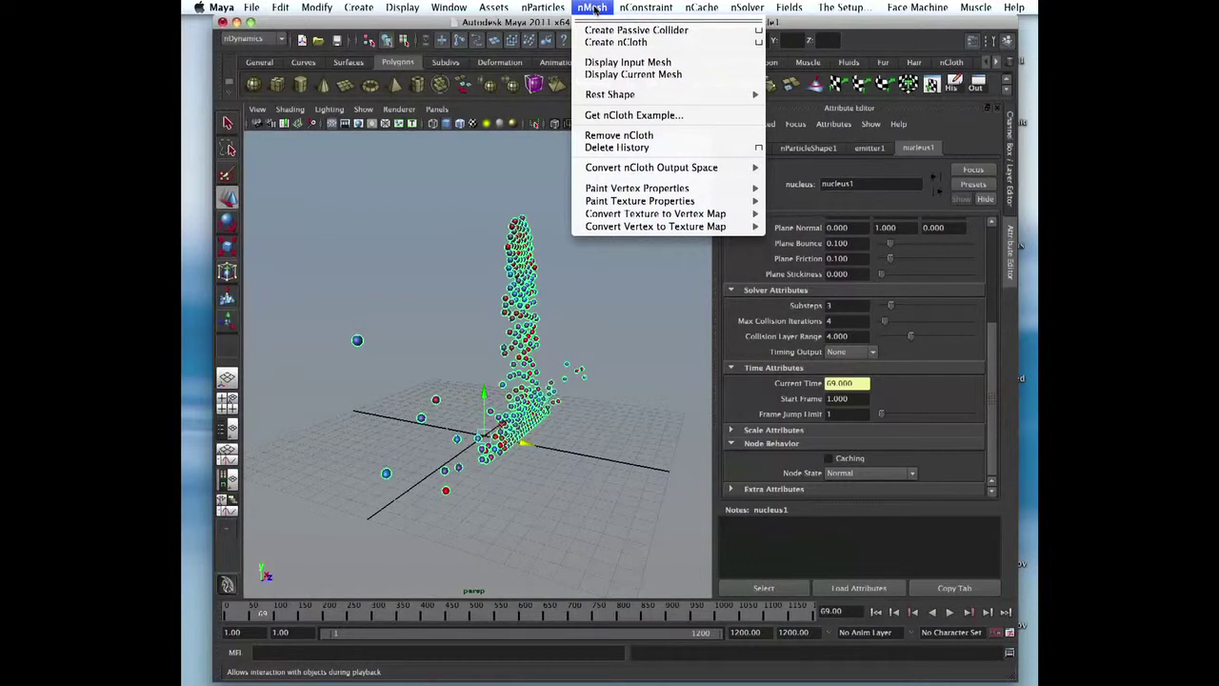
{"action": "left_click", "coordinate": [667, 267]}
{"action": "left_click", "coordinate": [667, 267]}
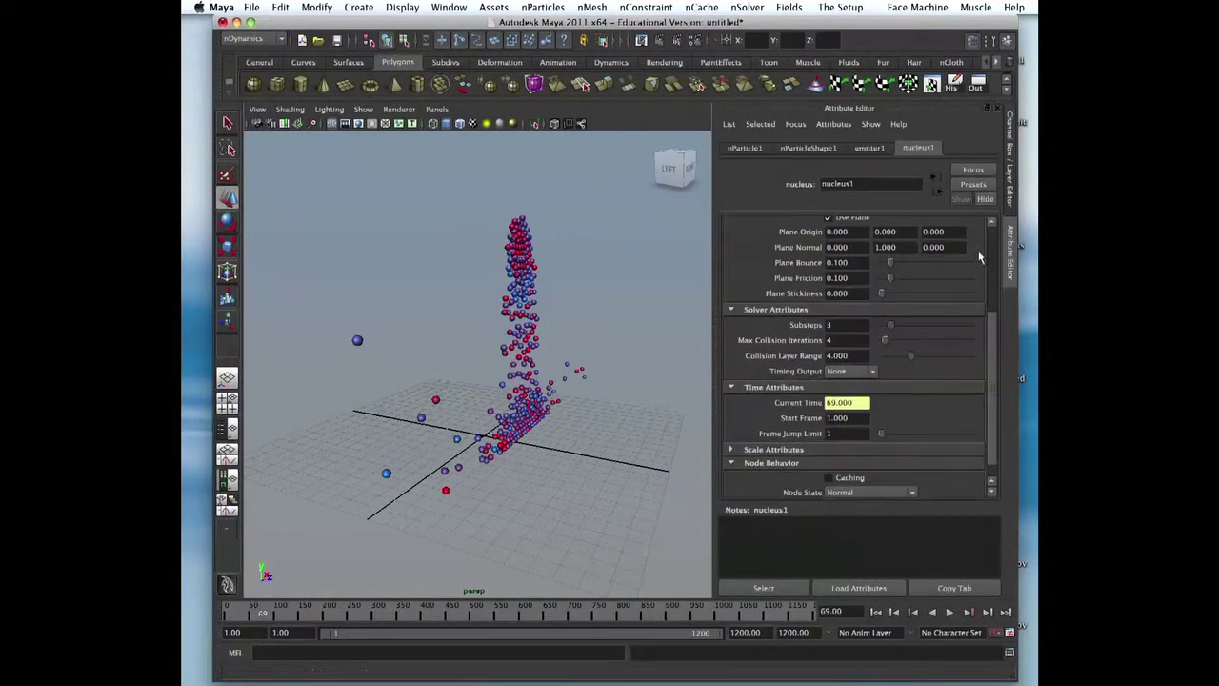
{"action": "scroll", "coordinate": [990, 364], "scroll_direction": "down", "scroll_amount": 1}
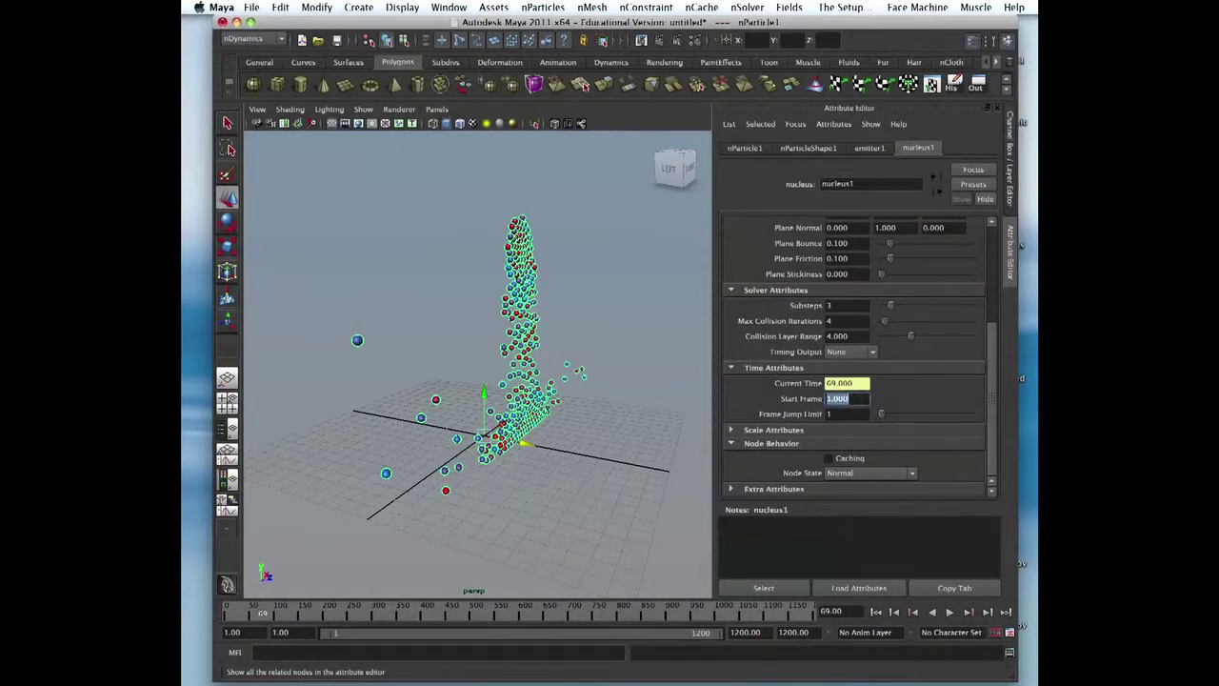
- Replay the simulation with the delayed start frame, stopping at frame 50
{"action": "left_click", "coordinate": [889, 612]}
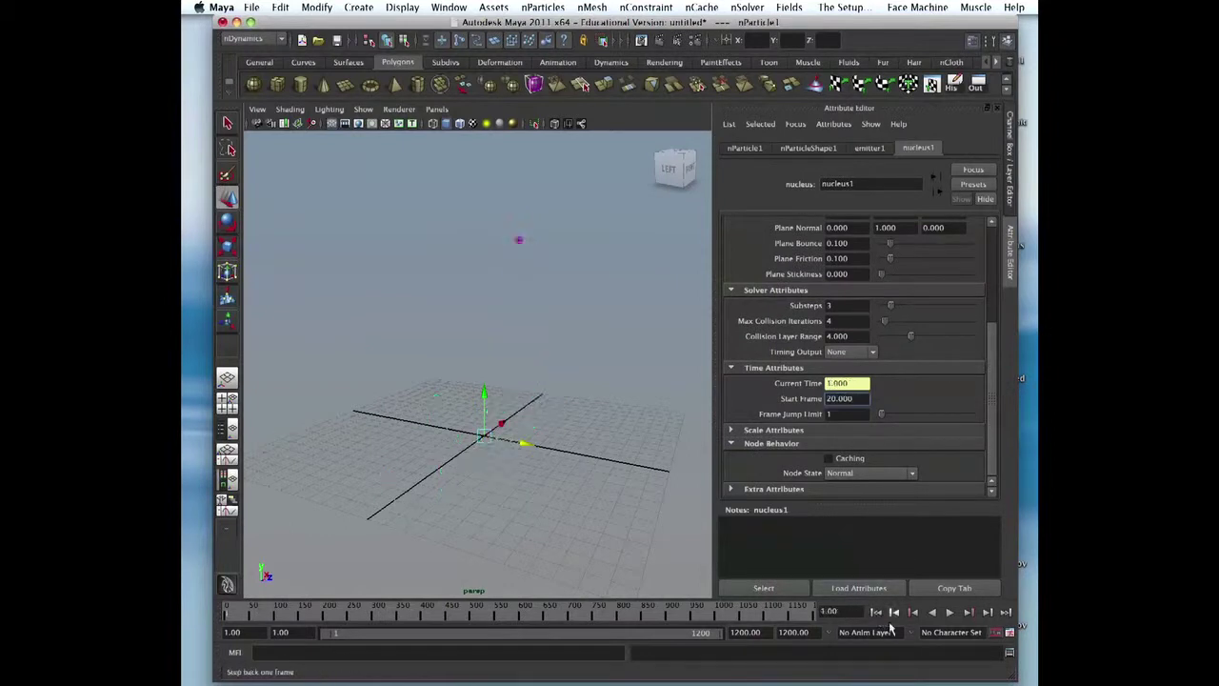
{"action": "left_click", "coordinate": [950, 613]}
{"action": "left_click", "coordinate": [949, 612]}
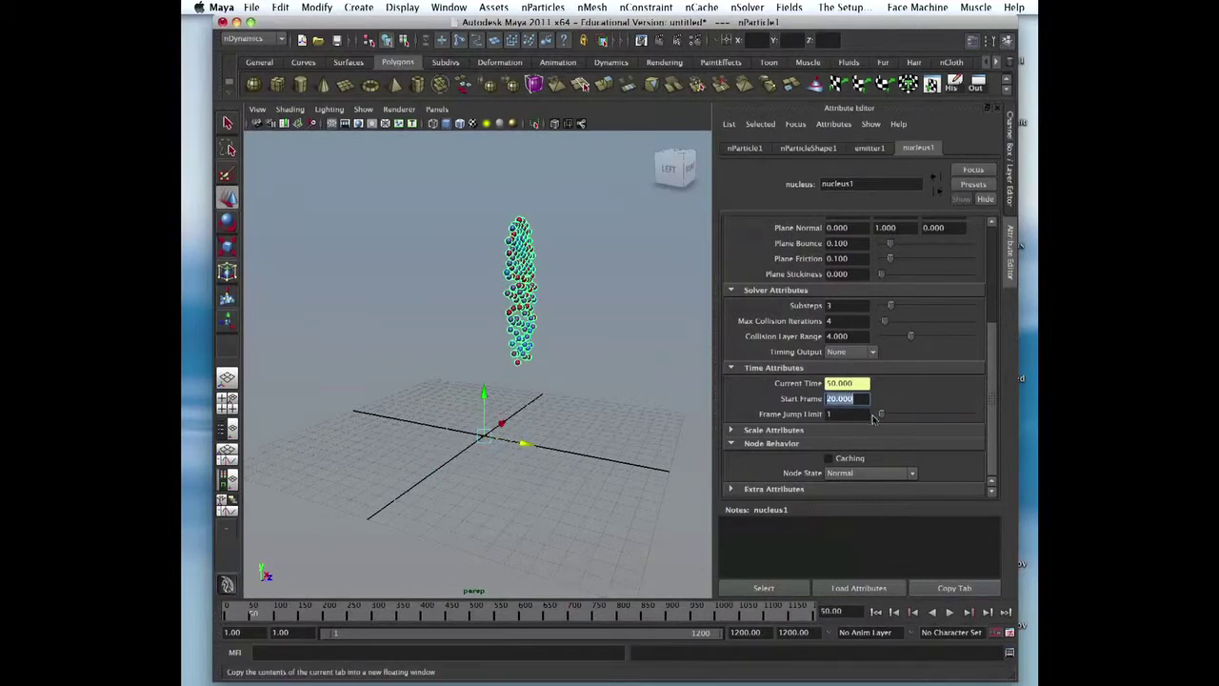
- Set a later Start Frame of 300, replay from frame 1, and rewind
{"action": "type", "text": "0"}
{"action": "key", "text": "Return"}
{"action": "left_click", "coordinate": [876, 613]}
{"action": "left_click", "coordinate": [949, 613]}
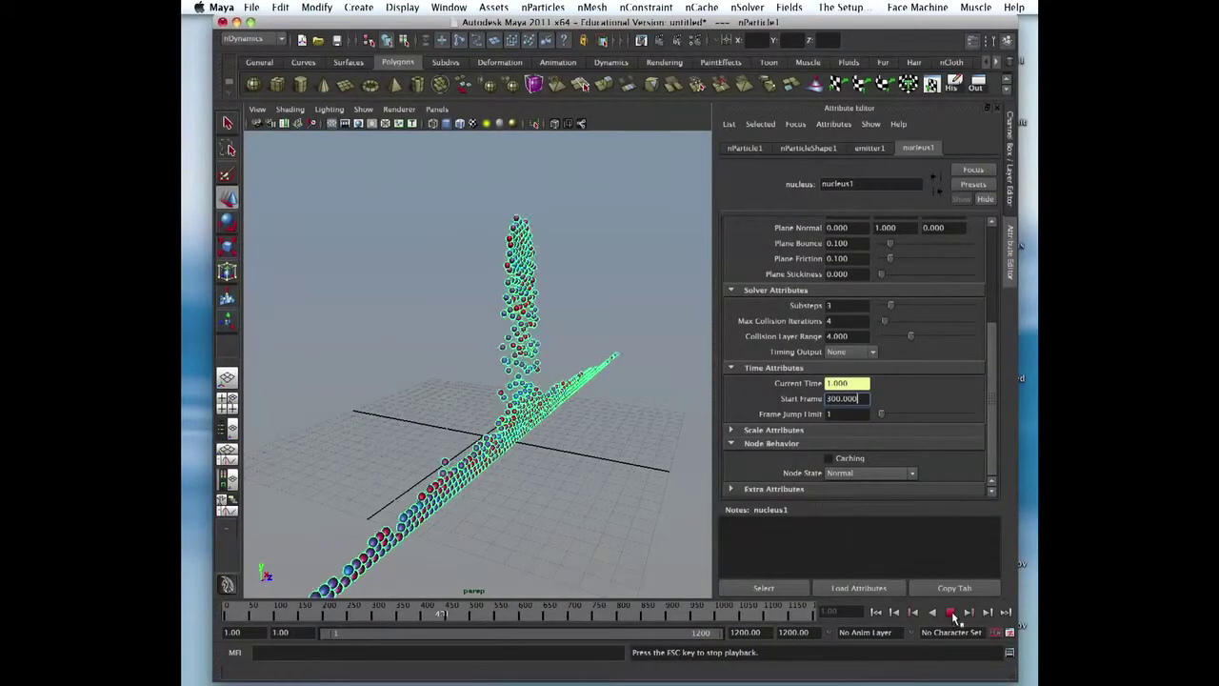
{"action": "left_click", "coordinate": [894, 612]}
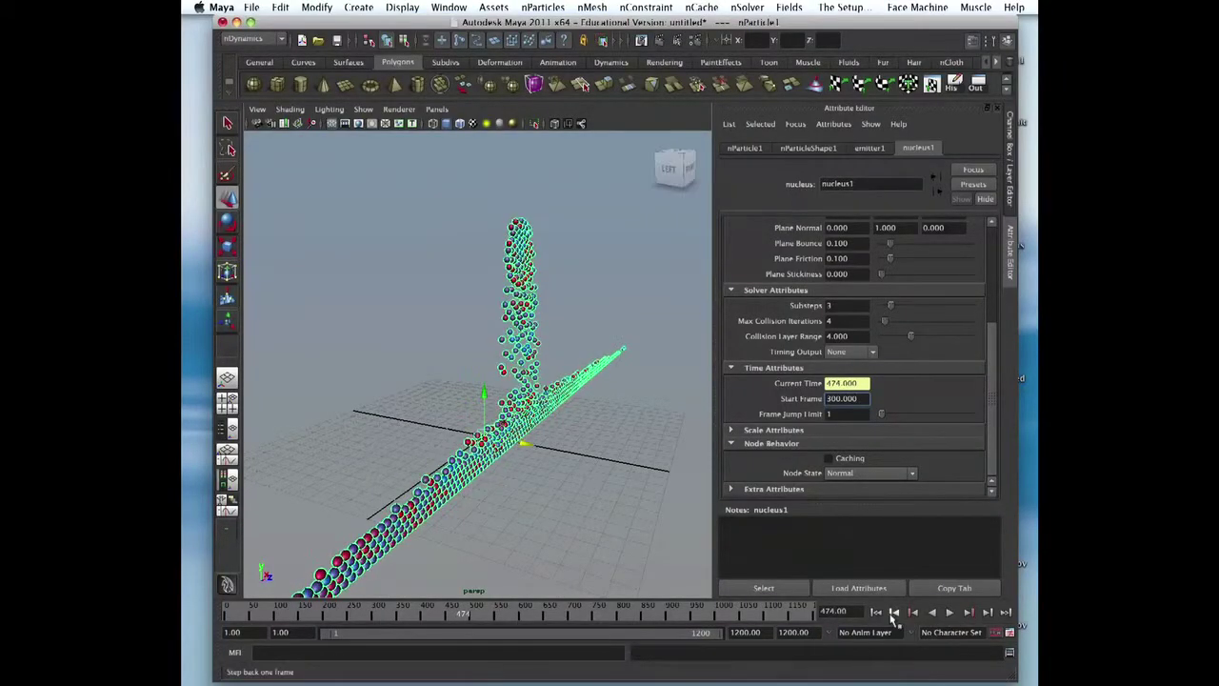
{"action": "left_click", "coordinate": [877, 611]}
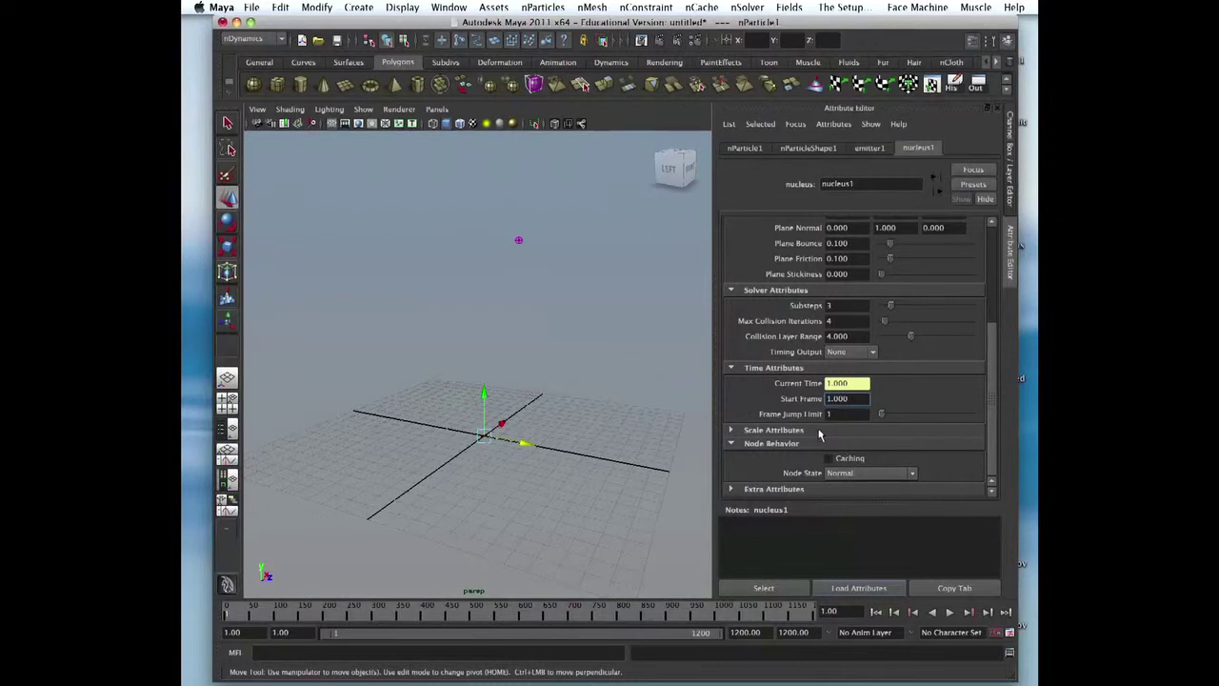
{"action": "left_click", "coordinate": [819, 433]}
- Set nucleus1's Space Scale to 10, play the emission, and rewind
{"action": "scroll", "coordinate": [990, 374], "scroll_direction": "down", "scroll_amount": 1}
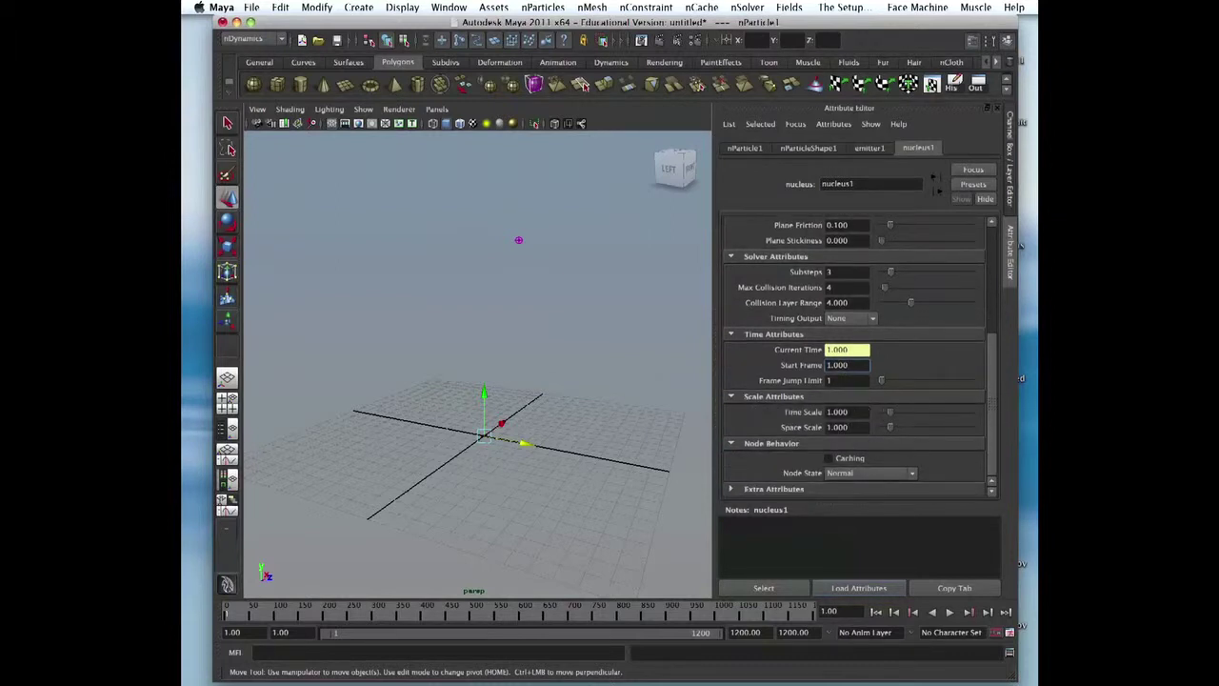
{"action": "left_click", "coordinate": [838, 426]}
{"action": "key", "text": "Return"}
{"action": "left_click", "coordinate": [950, 612]}
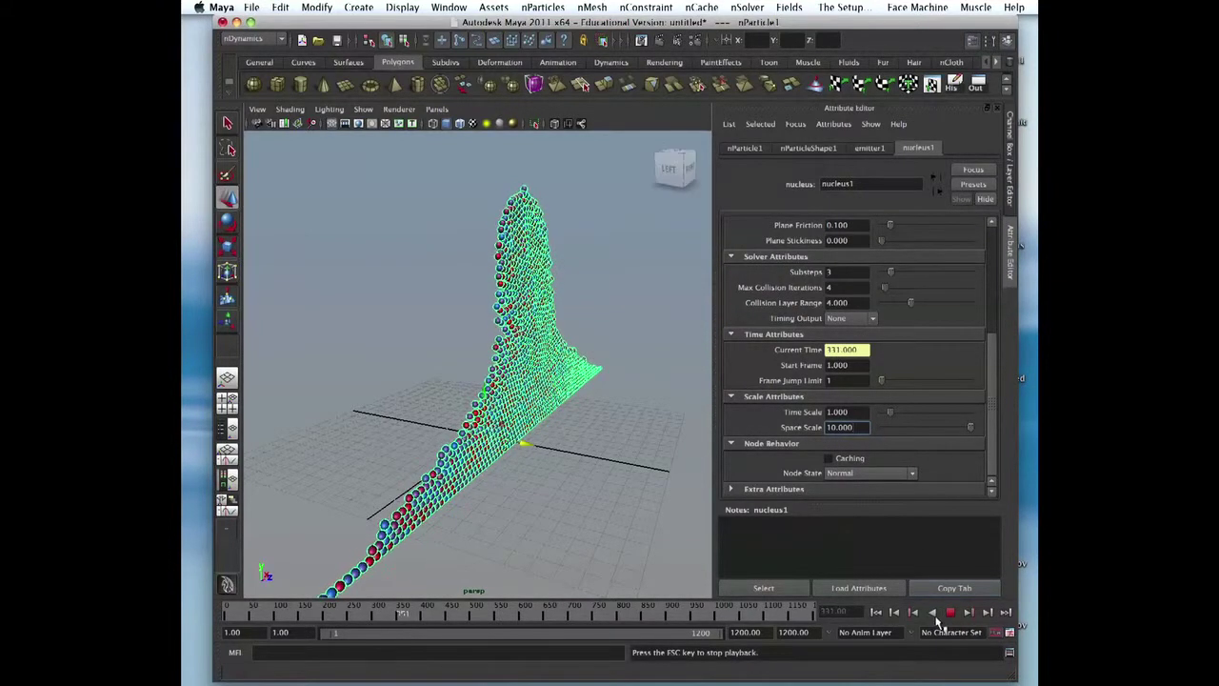
{"action": "left_click", "coordinate": [948, 612]}
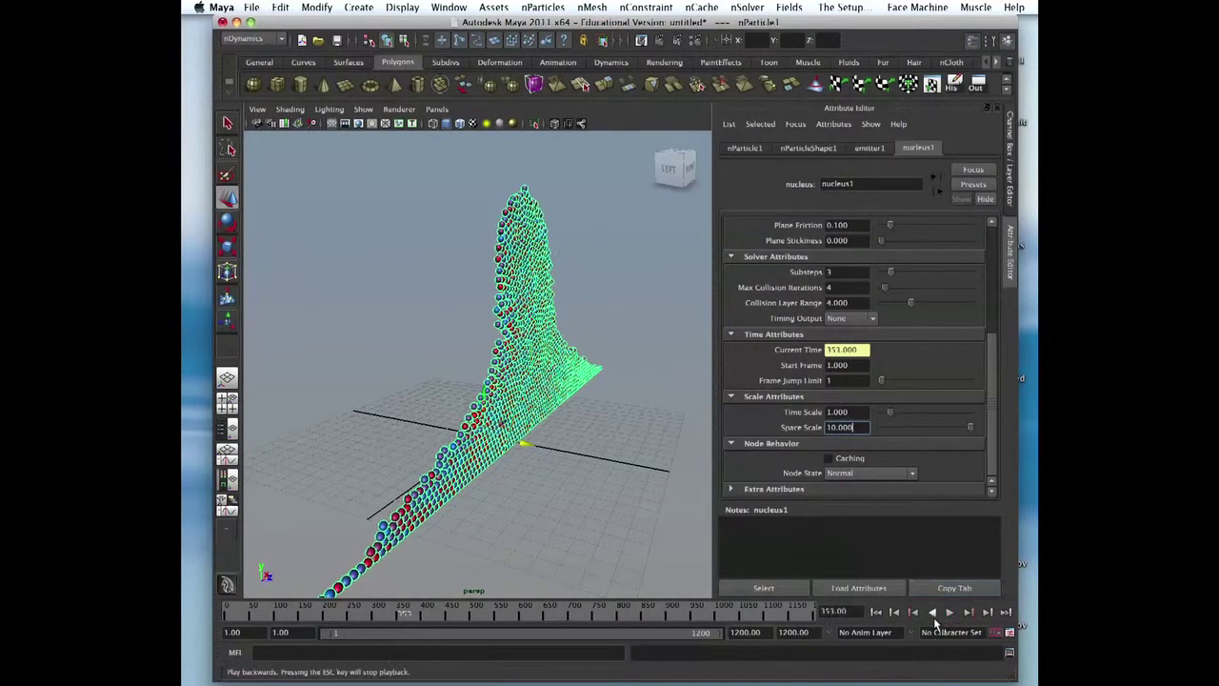
{"action": "left_click", "coordinate": [876, 611]}
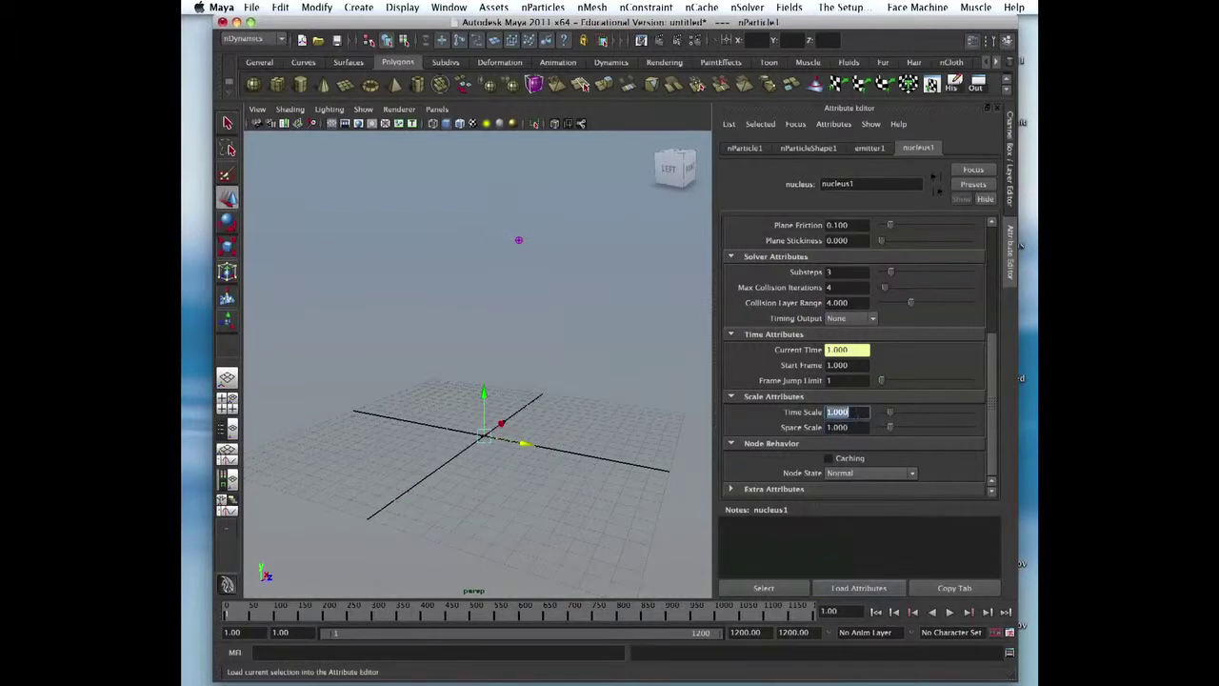
- Set Time Scale to 10, play the faster simulation, and rewind
{"action": "type", "text": "0"}
{"action": "key", "text": "Return"}
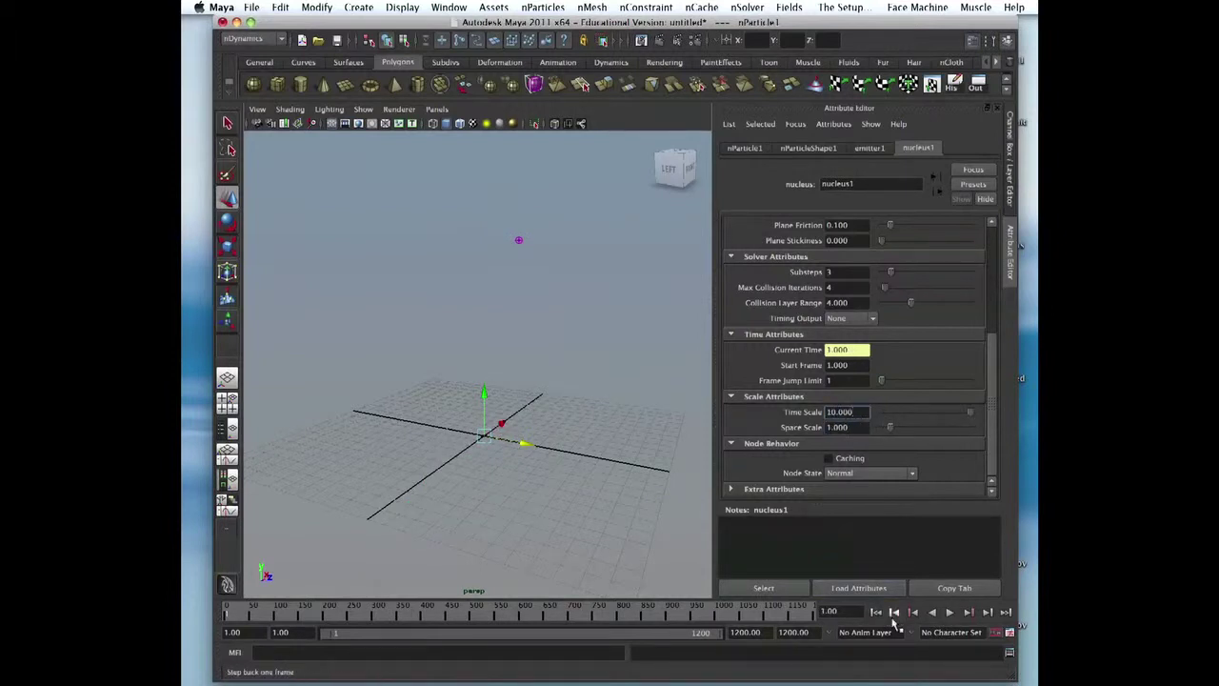
{"action": "left_click", "coordinate": [950, 612]}
{"action": "left_click", "coordinate": [949, 612]}
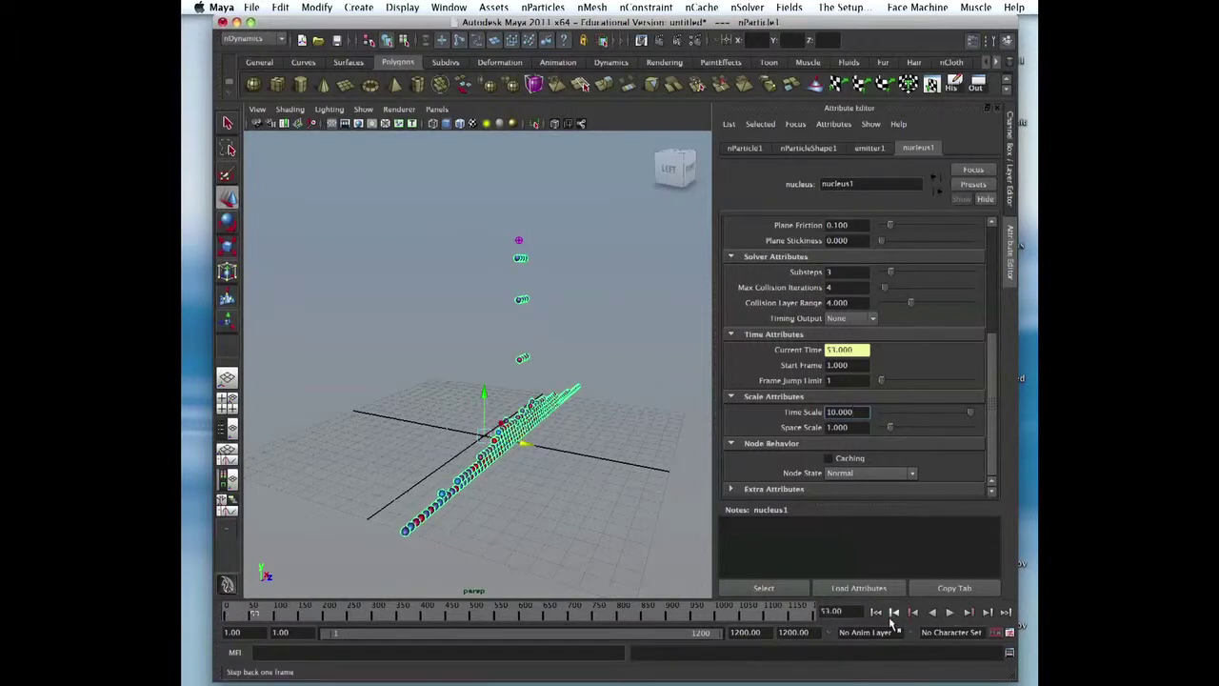
{"action": "left_click", "coordinate": [876, 611]}
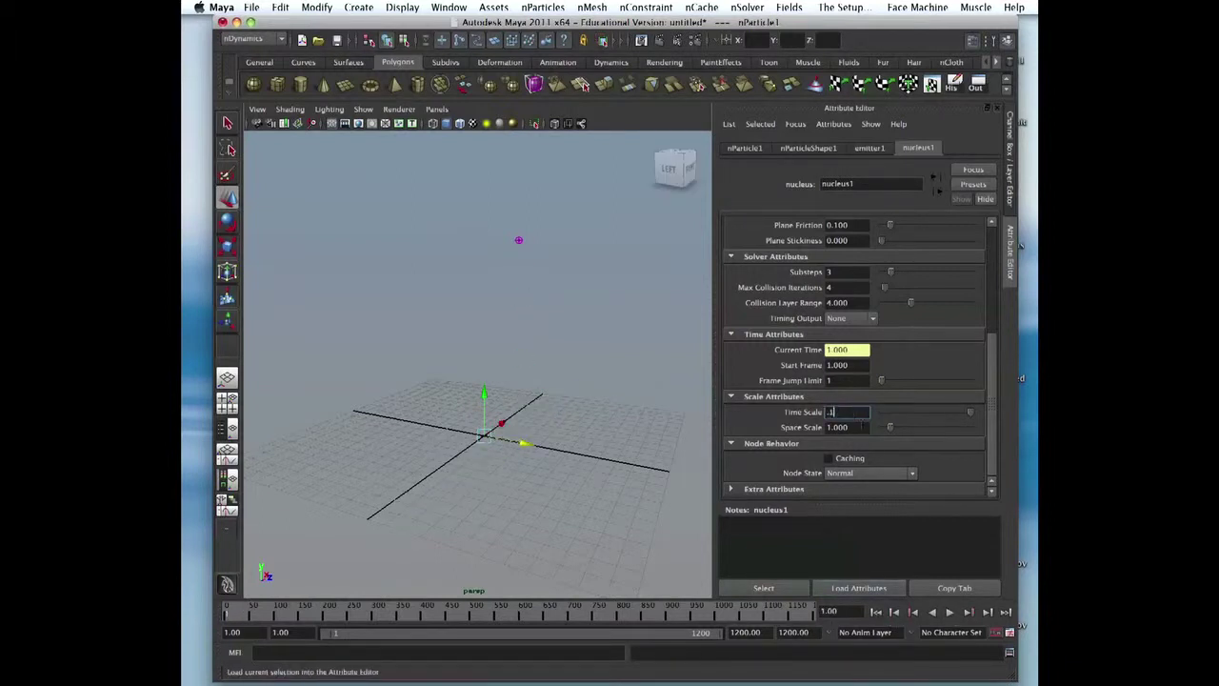
- Set Time Scale to 0.1 and play the slowed-down simulation
{"action": "type", "text": ".1"}
{"action": "key", "text": "Return"}
{"action": "left_click", "coordinate": [949, 612]}
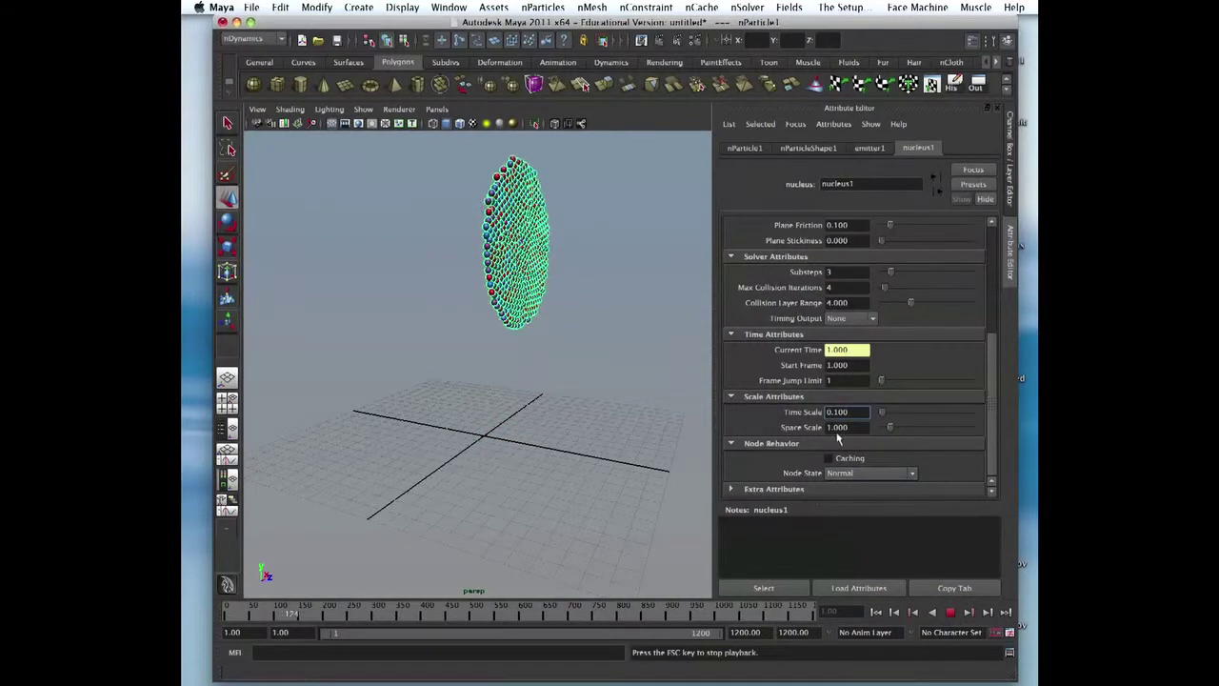
{"action": "key", "text": "Escape"}
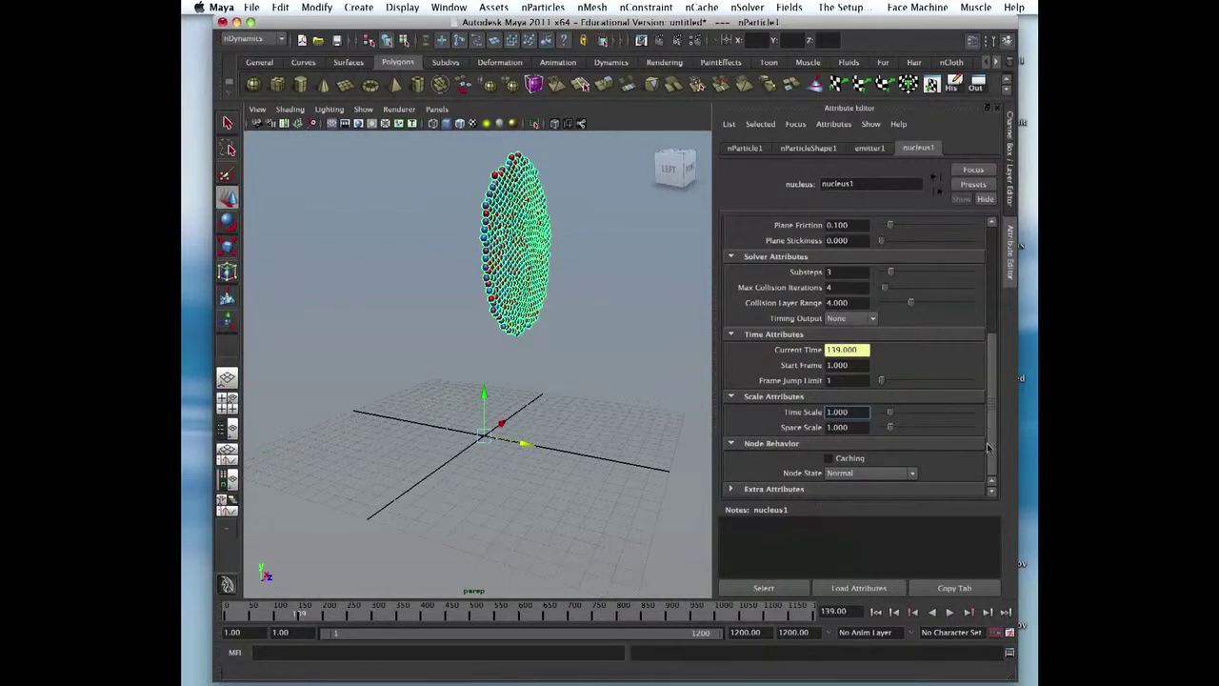
{"action": "left_click", "coordinate": [889, 490]}
- Show nParticleShape1's attributes, replay the emission, and tumble to the front view
{"action": "scroll", "coordinate": [990, 252], "scroll_direction": "up", "scroll_amount": 5}
{"action": "left_click", "coordinate": [808, 148]}
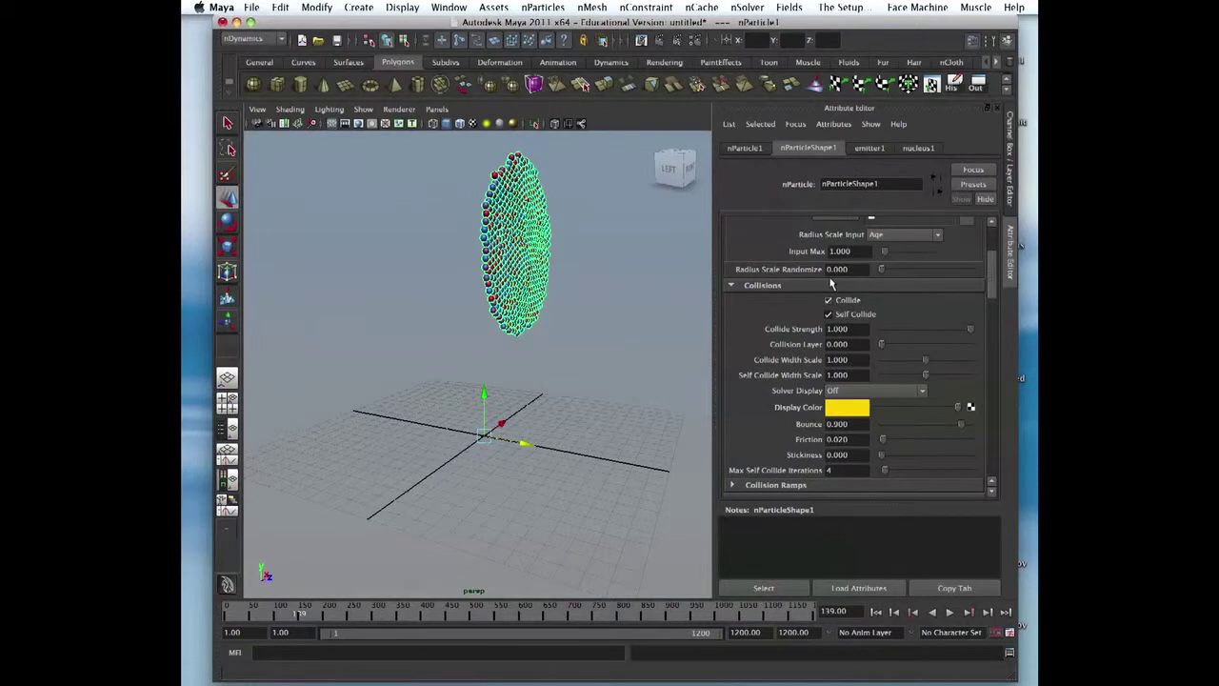
{"action": "left_click", "coordinate": [877, 612]}
{"action": "left_click", "coordinate": [949, 611]}
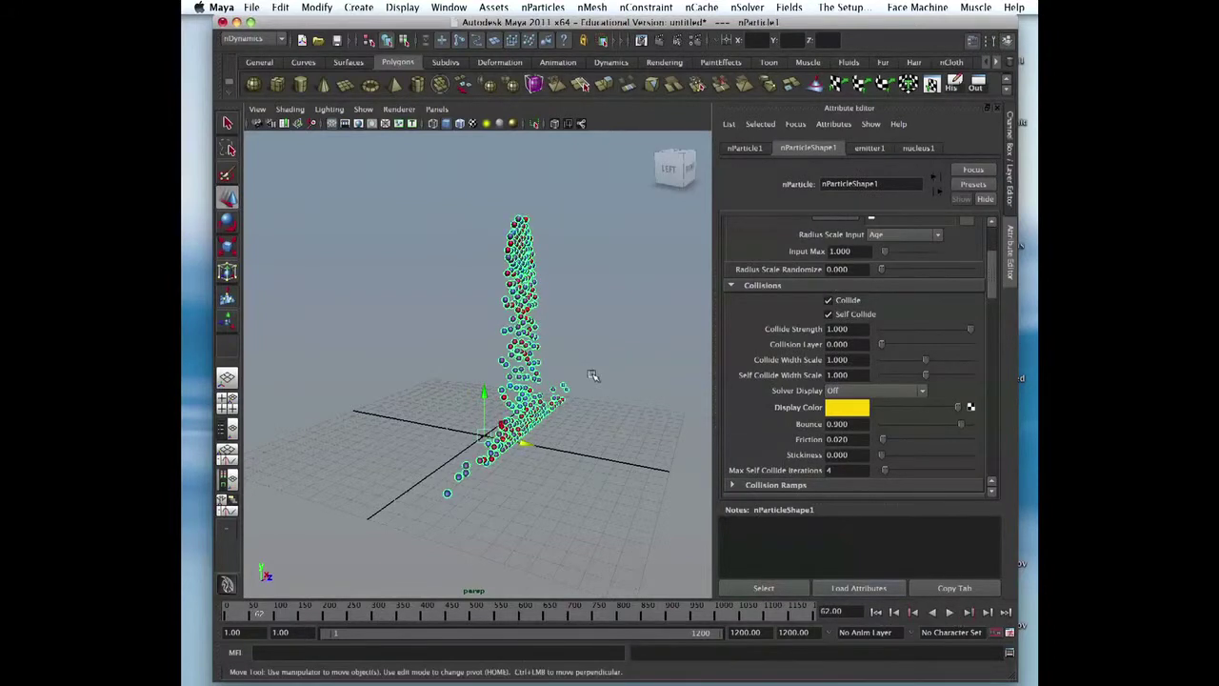
{"action": "left_click_drag", "start_coordinate": [593, 375], "coordinate": [457, 378], "text": "alt"}
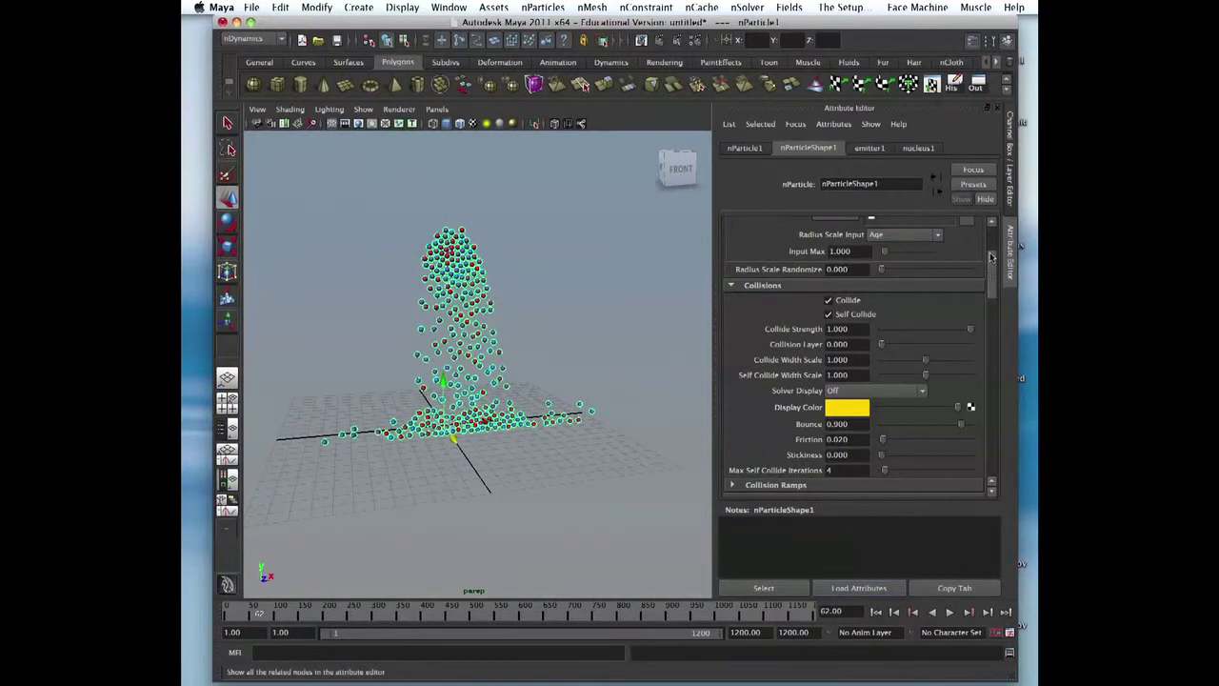
{"action": "left_click_drag", "start_coordinate": [990, 257], "coordinate": [990, 222]}
- Expand the Count section and collapse Particle Size, Collisions, Liquid Simulation and Output Mesh
{"action": "left_click", "coordinate": [732, 266]}
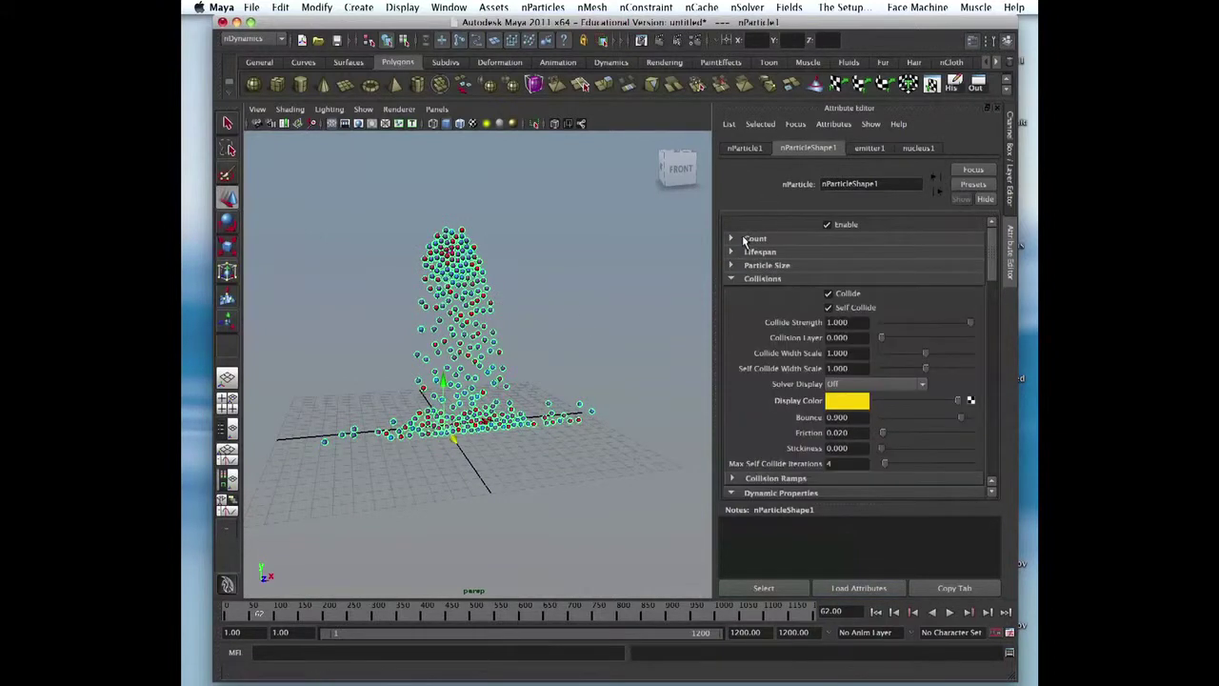
{"action": "left_click", "coordinate": [731, 238]}
{"action": "left_click", "coordinate": [732, 311]}
{"action": "left_click", "coordinate": [731, 325]}
{"action": "left_click", "coordinate": [732, 325]}
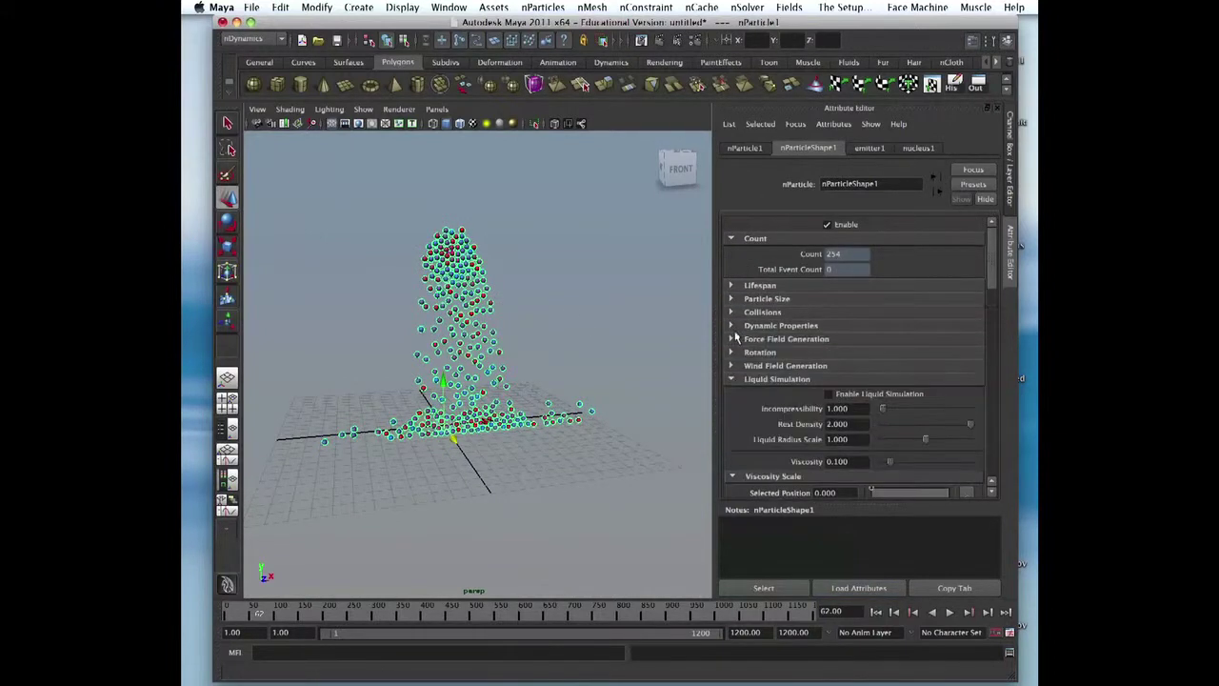
{"action": "left_click", "coordinate": [748, 379]}
{"action": "left_click", "coordinate": [765, 392]}
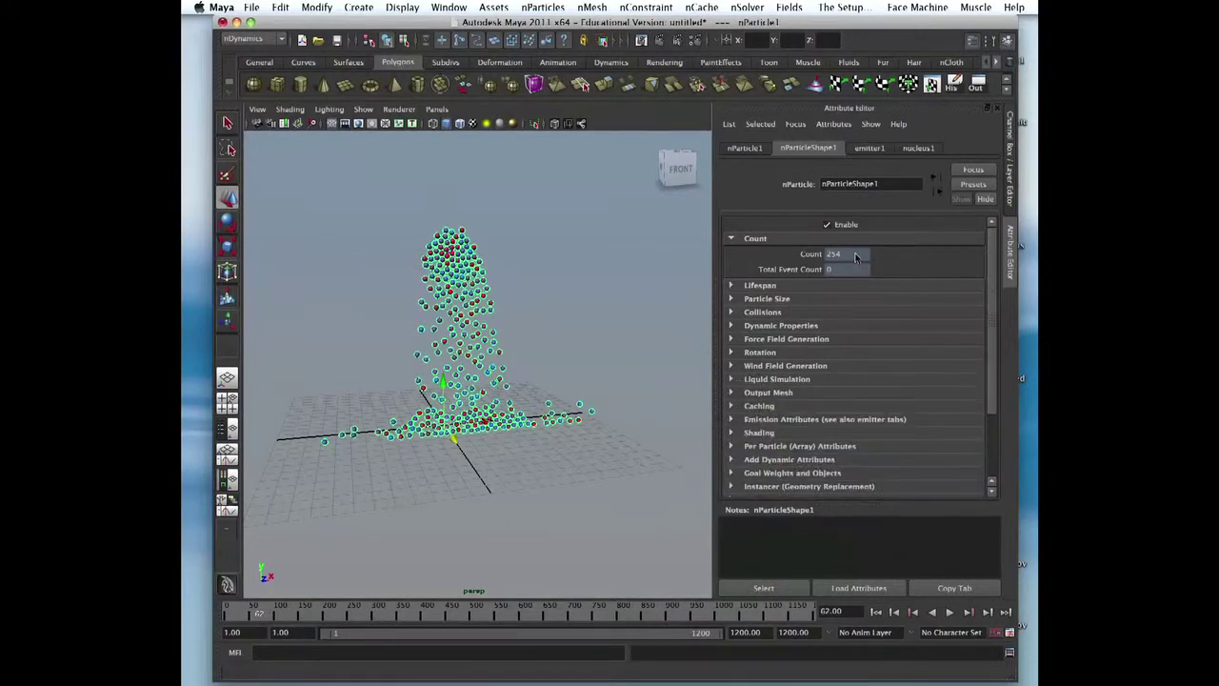
- Replay the emission and stop to read 441 particles at frame 107
{"action": "left_click", "coordinate": [878, 613]}
{"action": "left_click", "coordinate": [949, 613]}
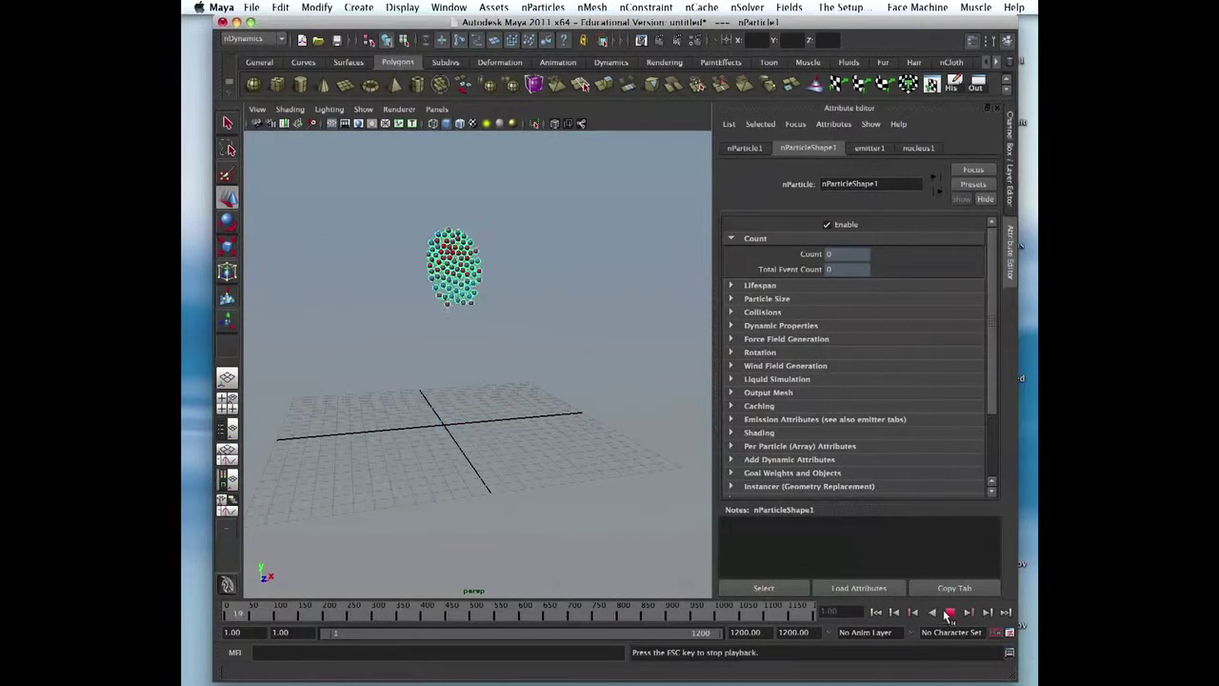
{"action": "left_click", "coordinate": [950, 613]}
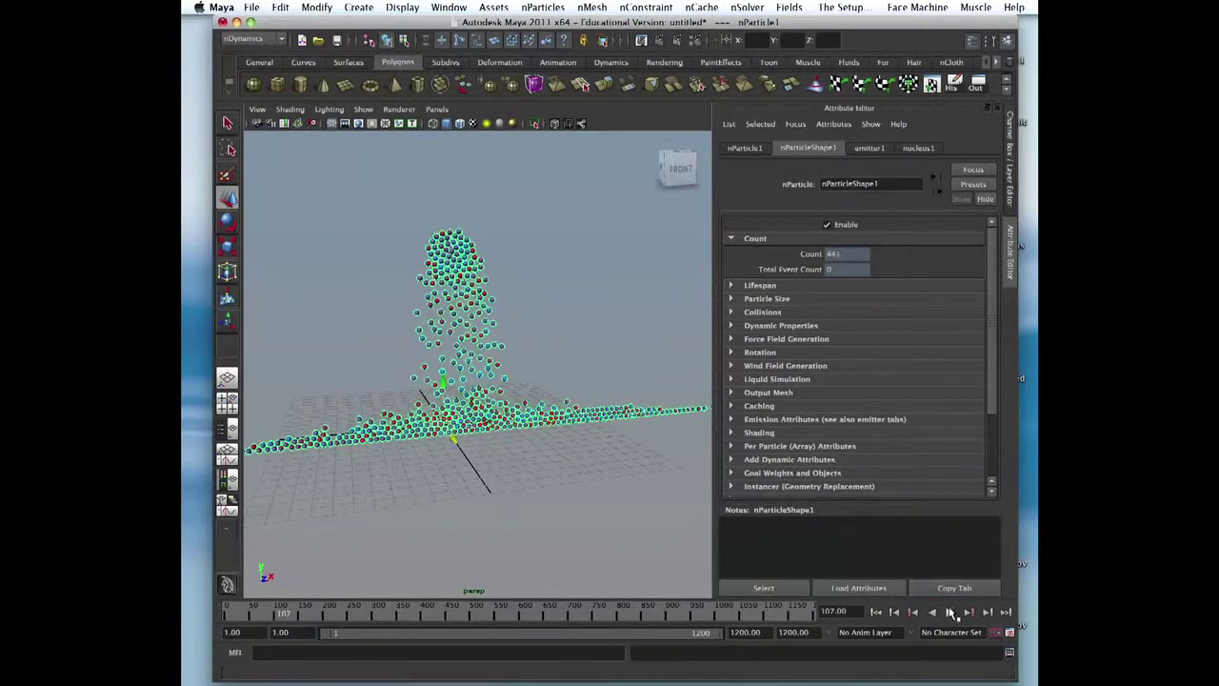
{"action": "left_click", "coordinate": [765, 239]}
- Set nParticleShape1's Lifespan Mode to Constant and replay the emission
{"action": "left_click", "coordinate": [812, 252]}
{"action": "left_click", "coordinate": [860, 267]}
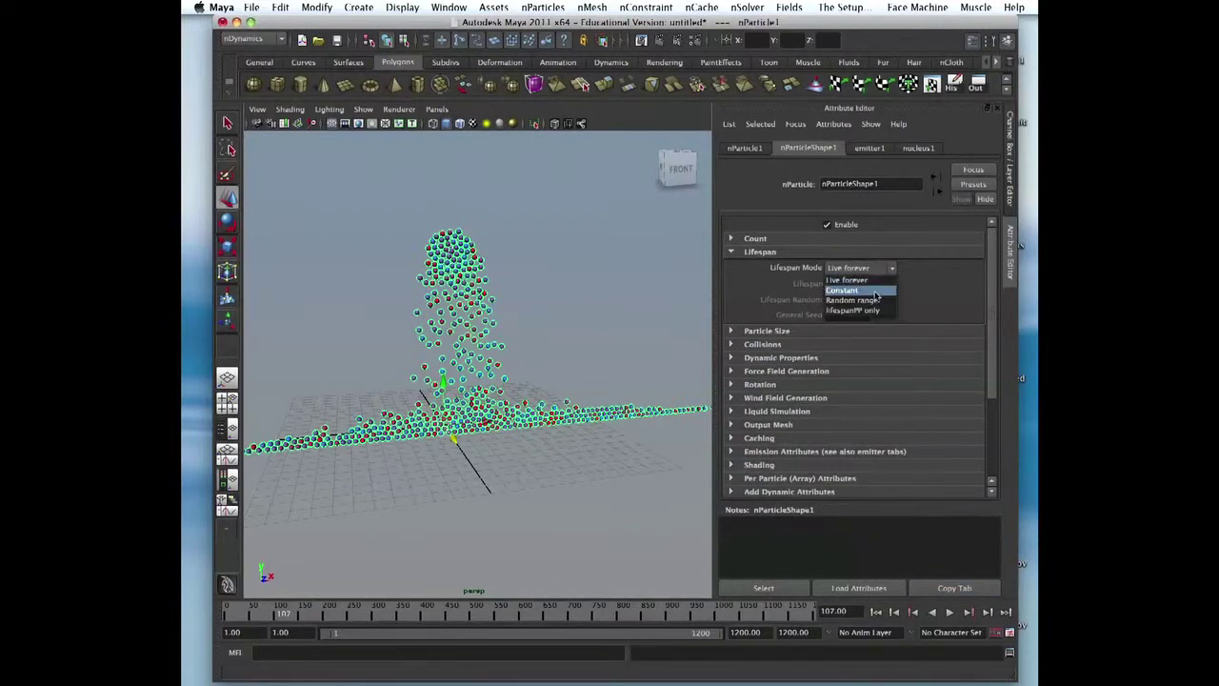
{"action": "left_click", "coordinate": [853, 280]}
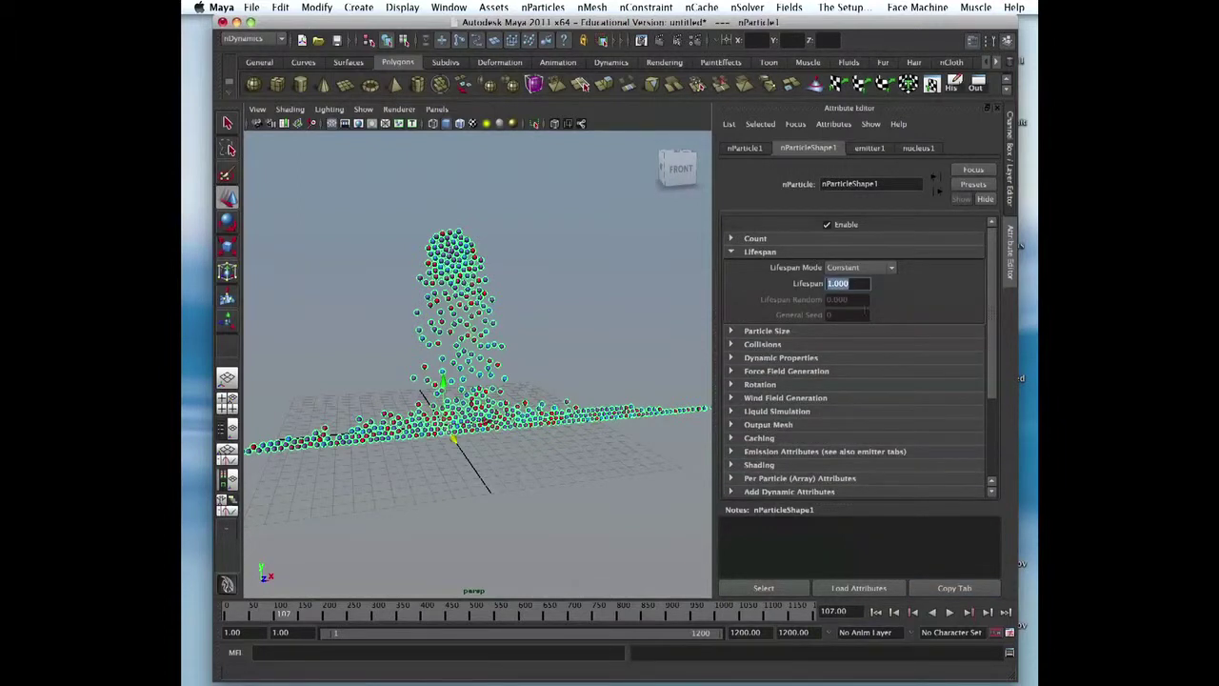
{"action": "left_click", "coordinate": [876, 611]}
{"action": "left_click", "coordinate": [949, 613]}
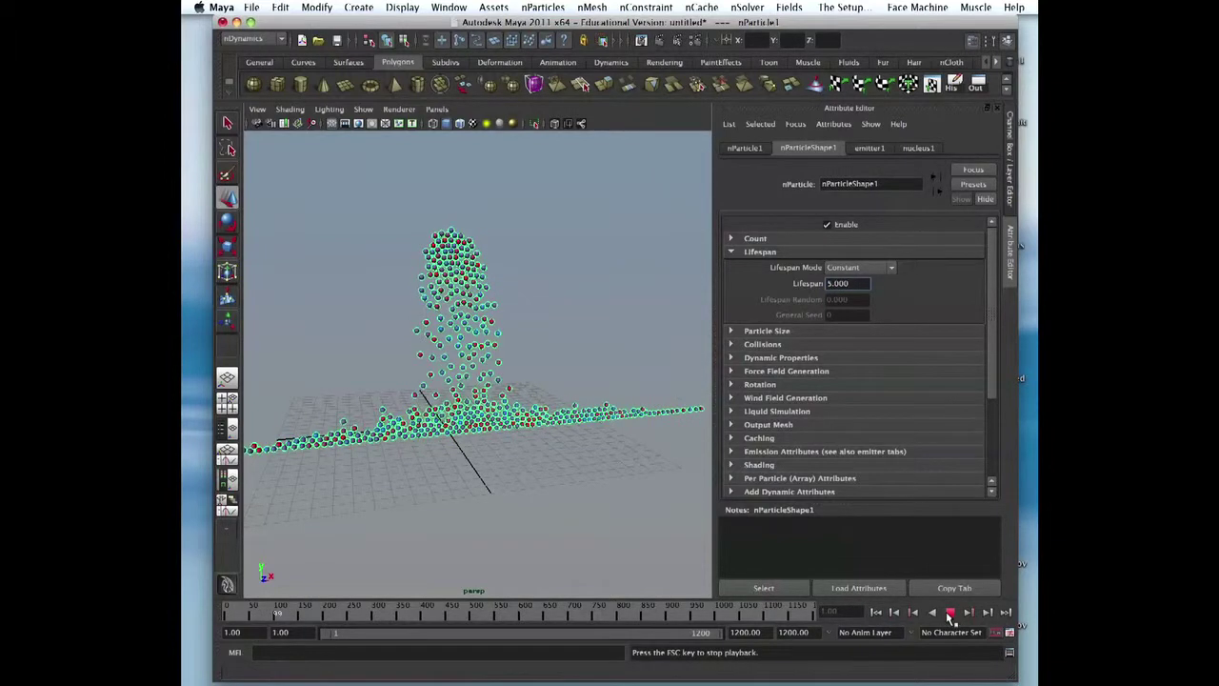
{"action": "left_click", "coordinate": [950, 612]}
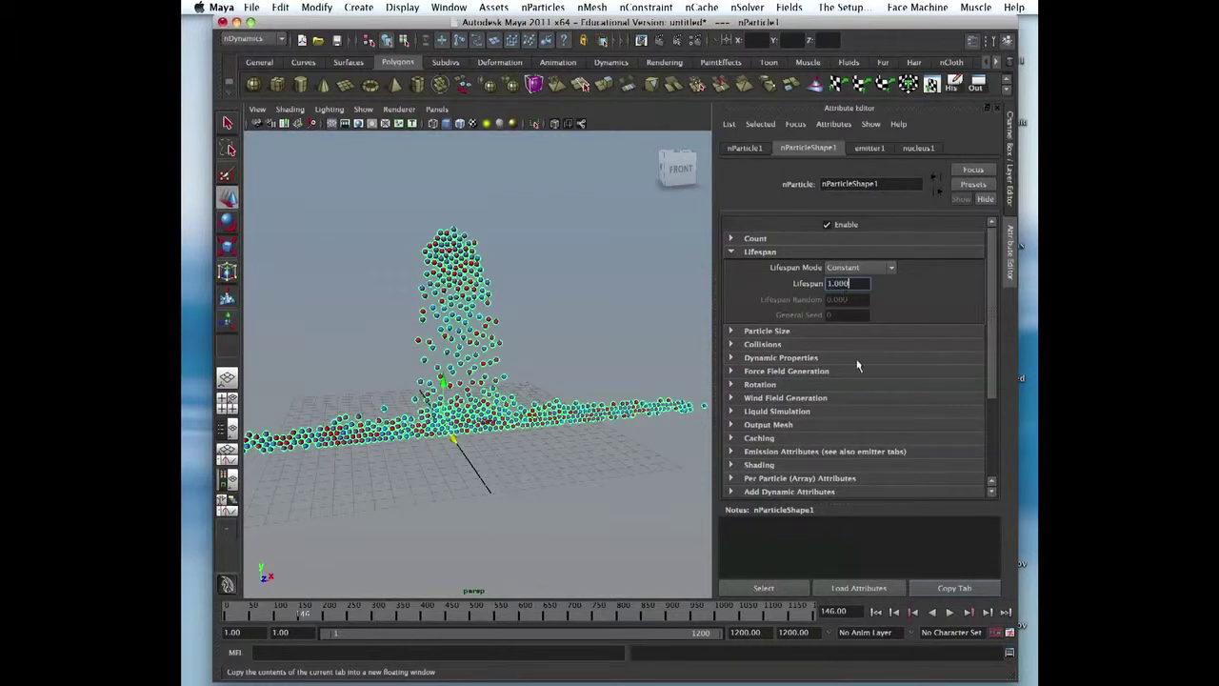
- Replay the emission to confirm balls vanish after the 1-second lifespan, then rewind
{"action": "left_click", "coordinate": [876, 611]}
{"action": "left_click", "coordinate": [949, 613]}
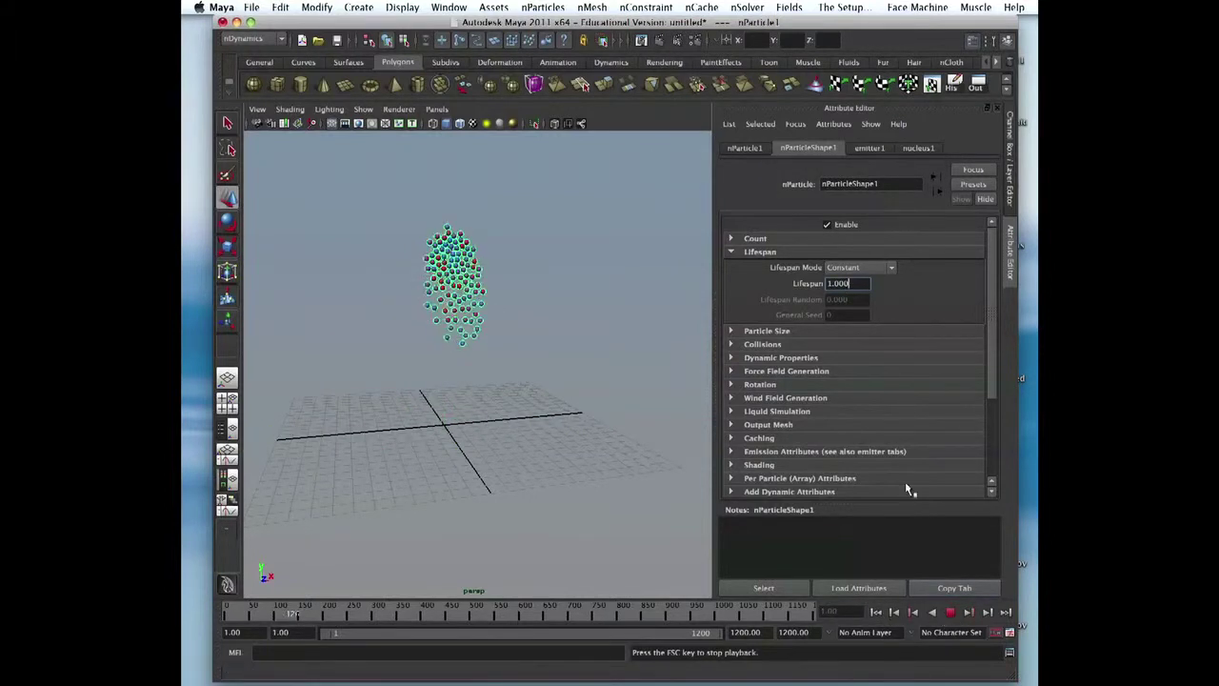
{"action": "left_click", "coordinate": [949, 613]}
{"action": "left_click", "coordinate": [950, 612]}
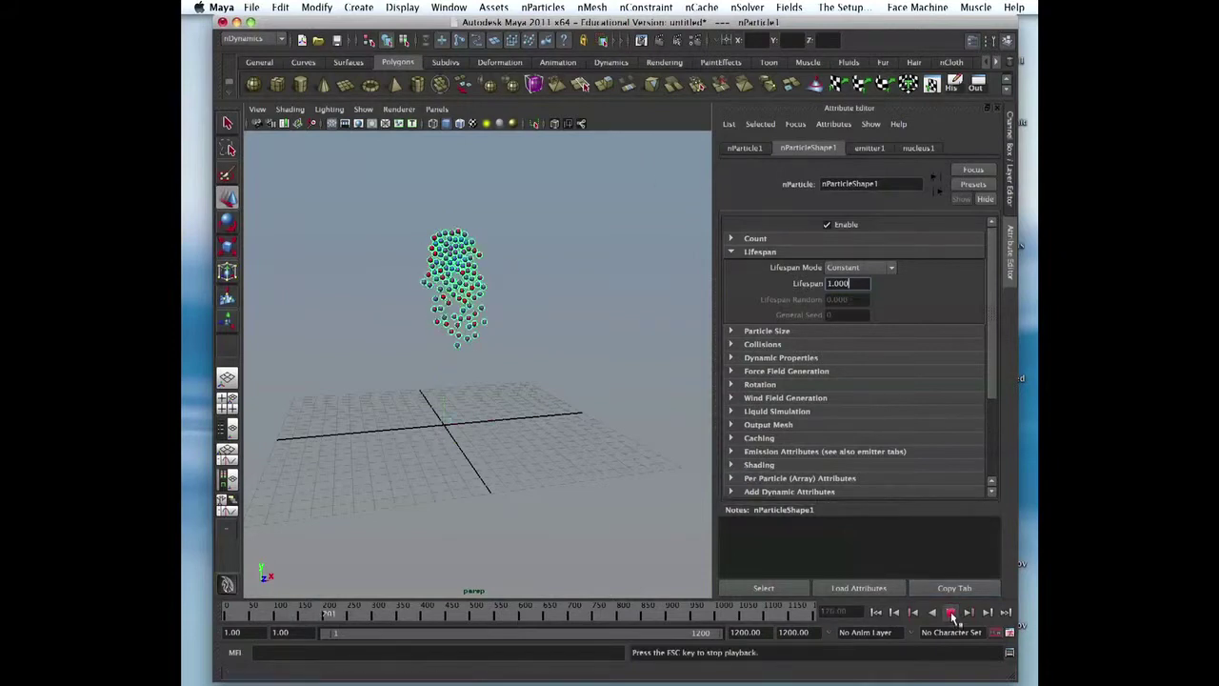
{"action": "left_click", "coordinate": [949, 612]}
{"action": "left_click", "coordinate": [877, 612]}
- Try a larger particle Radius, set it back to 0.200, and replay
{"action": "left_click", "coordinate": [802, 331]}
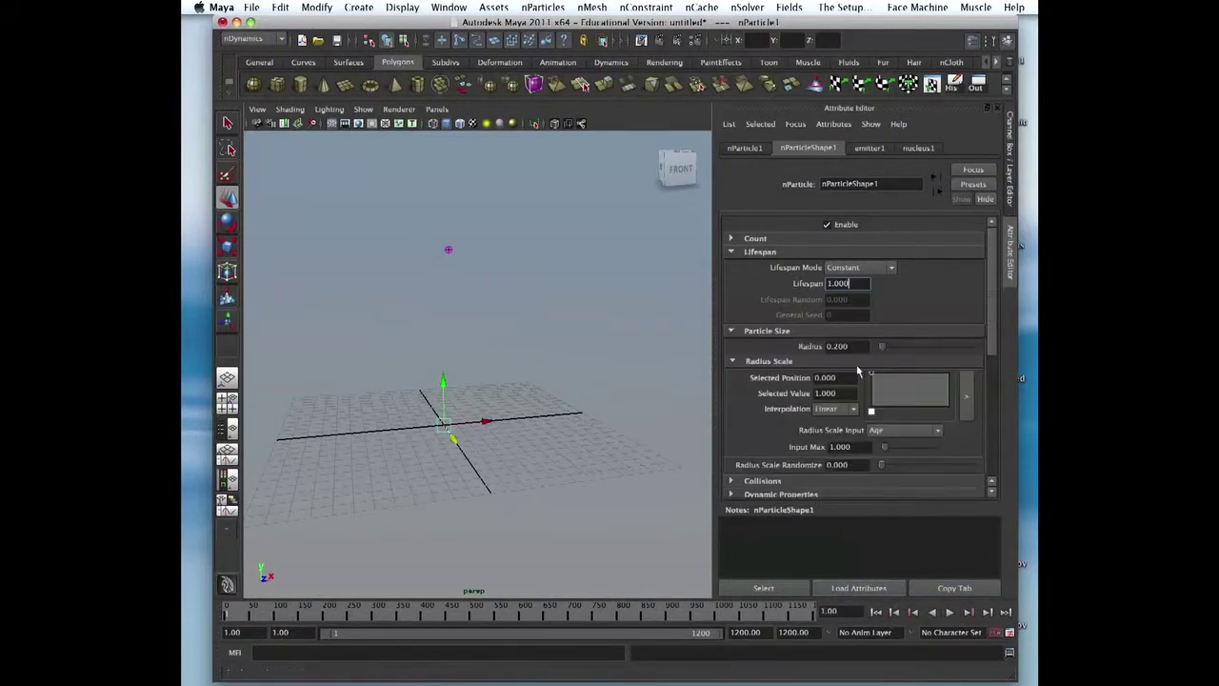
{"action": "left_click", "coordinate": [951, 613]}
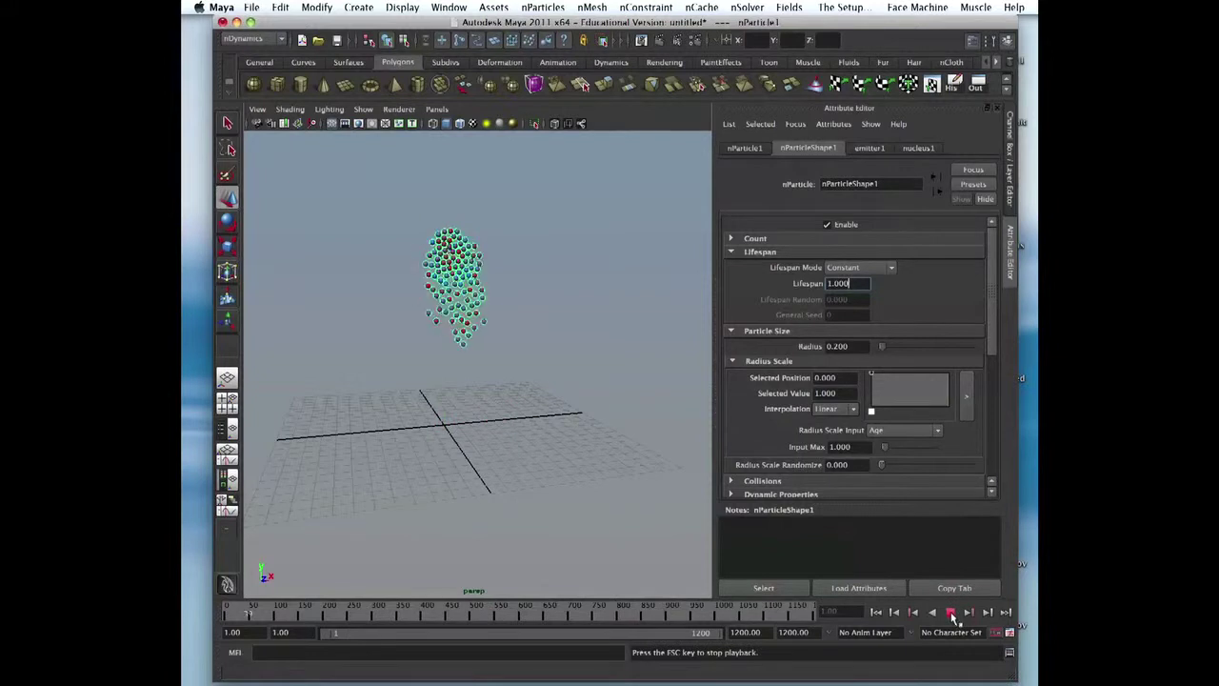
{"action": "left_click", "coordinate": [950, 612]}
{"action": "mouse_move", "coordinate": [882, 347]}
{"action": "left_mouse_down"}
{"action": "mouse_move", "coordinate": [913, 341]}
{"action": "mouse_move", "coordinate": [871, 347]}
{"action": "left_mouse_up"}
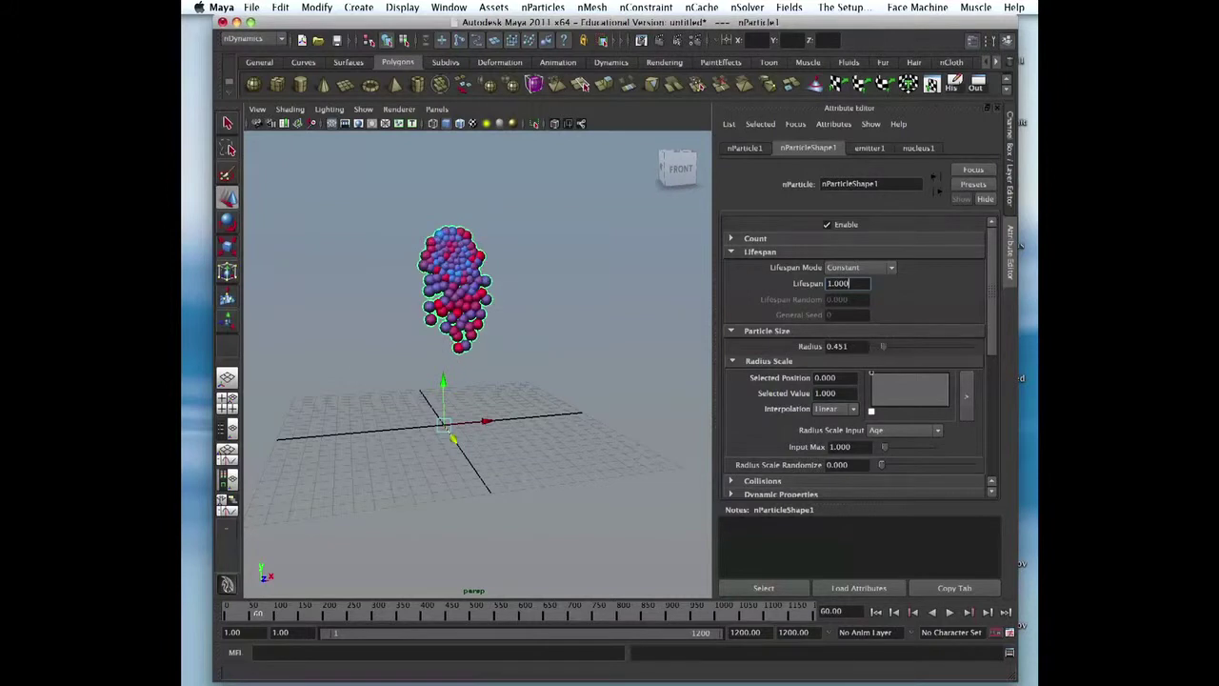
{"action": "type", "text": "0.2"}
{"action": "key", "text": "Return"}
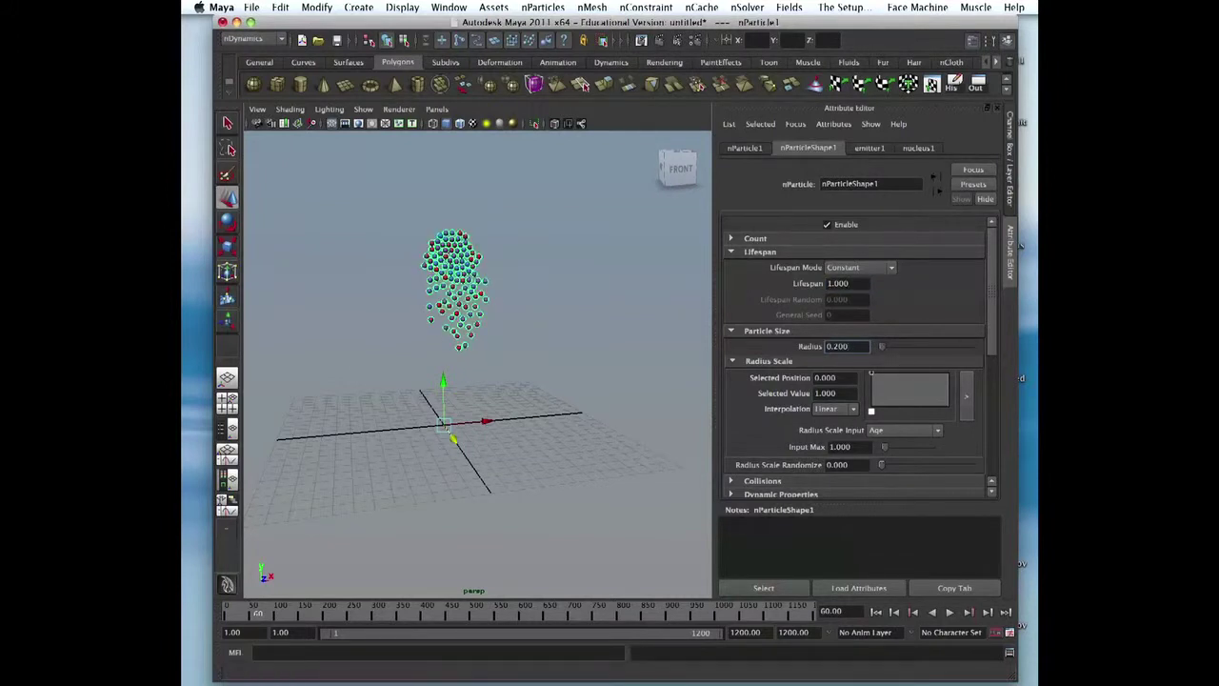
{"action": "left_click", "coordinate": [948, 611]}
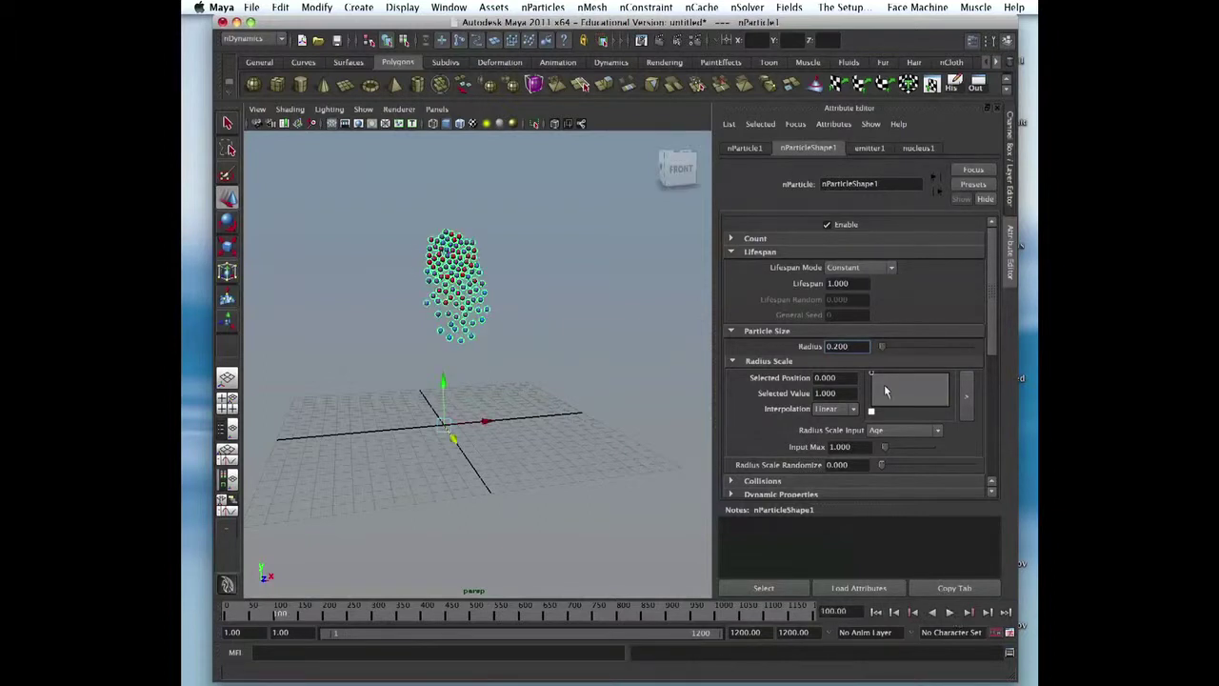
- Commit a longer Lifespan, replay, and lower the Radius Scale ramp's end to 0.300
{"action": "key", "text": "Return"}
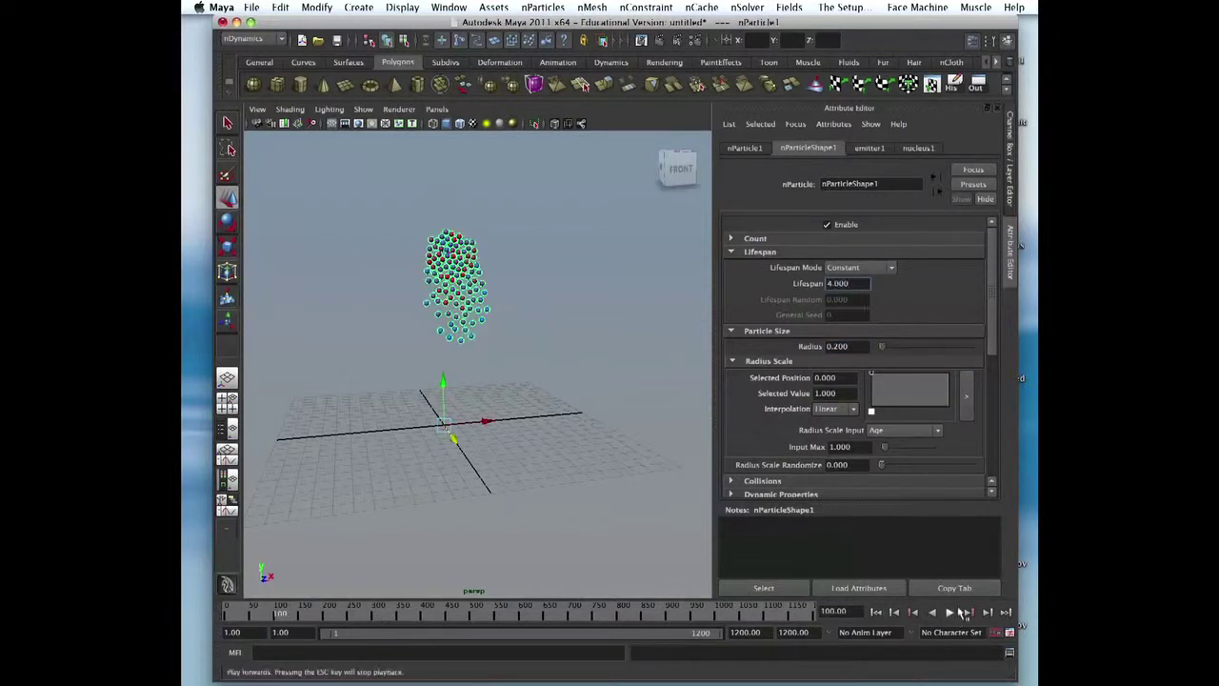
{"action": "left_click", "coordinate": [950, 612]}
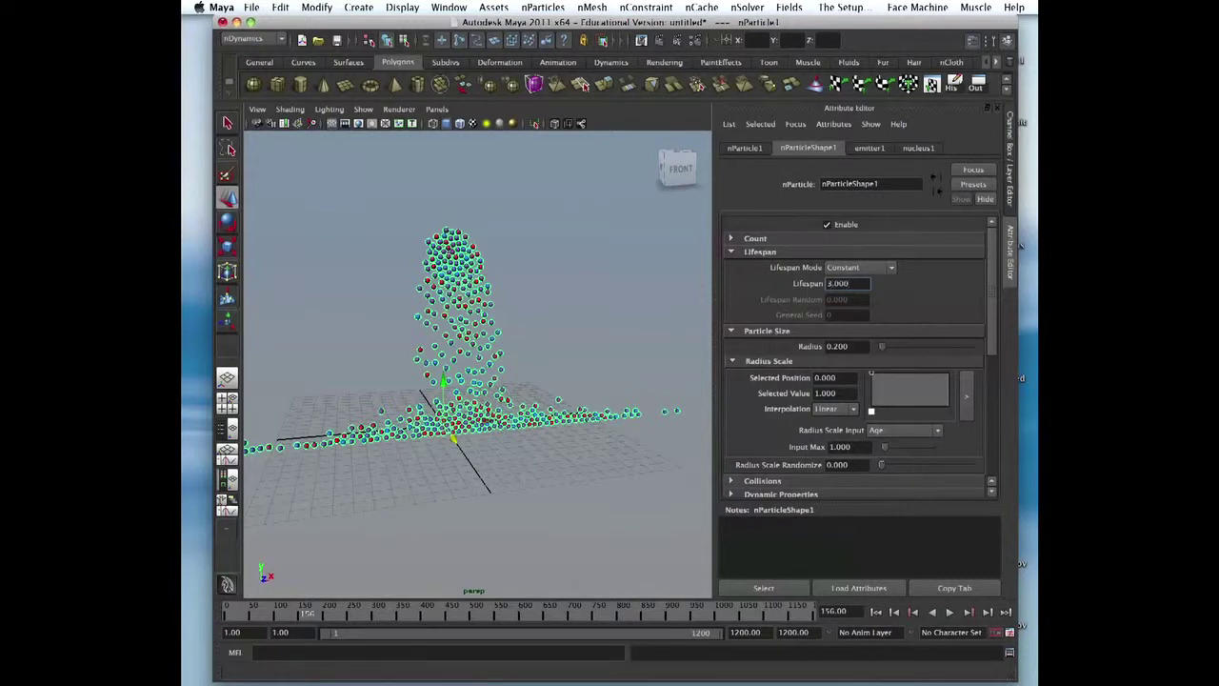
{"action": "left_click", "coordinate": [883, 614]}
{"action": "left_click", "coordinate": [949, 612]}
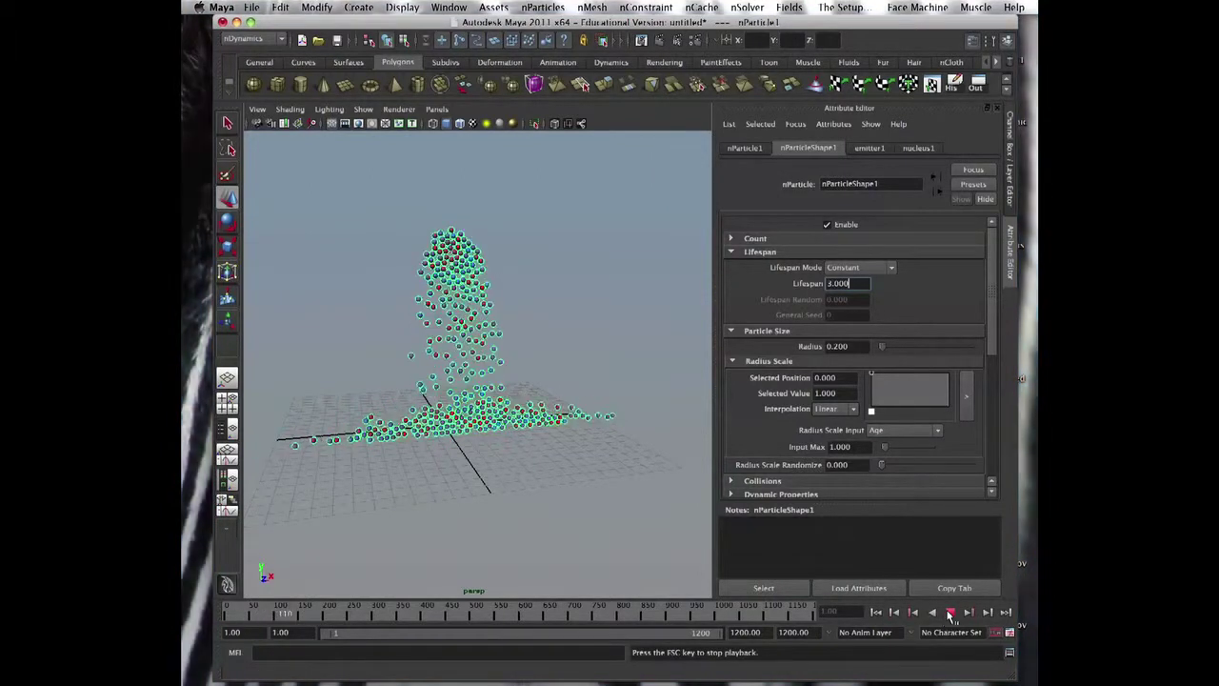
{"action": "left_click", "coordinate": [949, 612]}
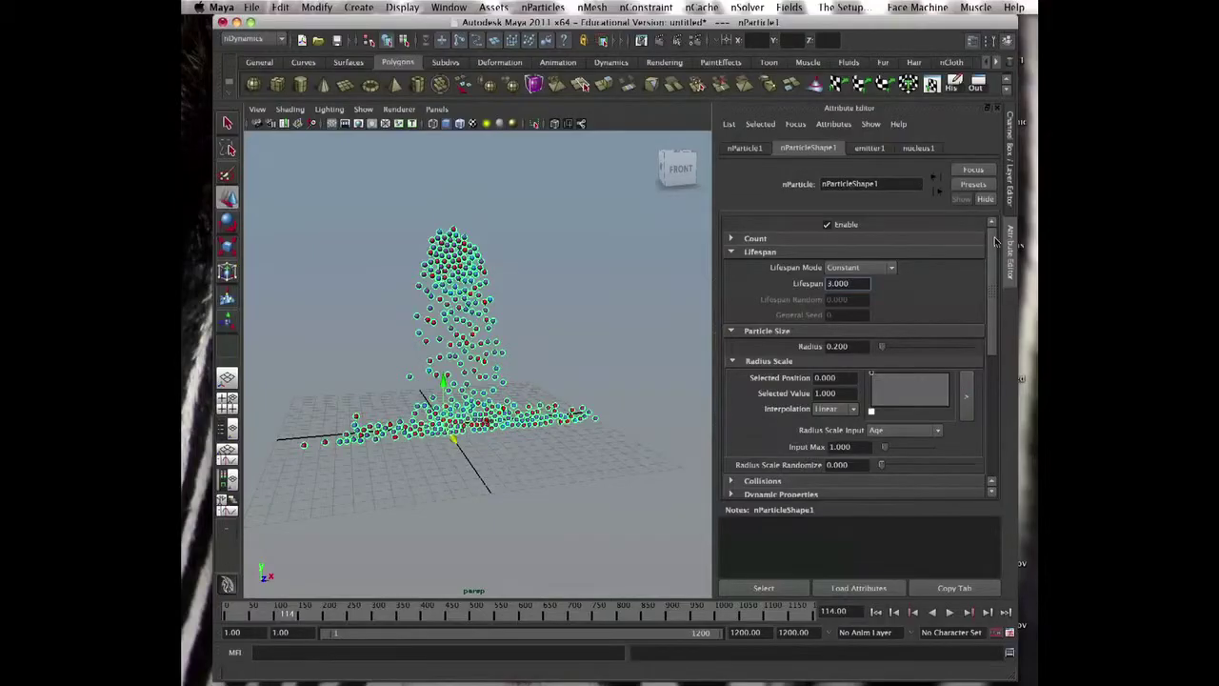
{"action": "left_click_drag", "start_coordinate": [997, 243], "coordinate": [991, 272]}
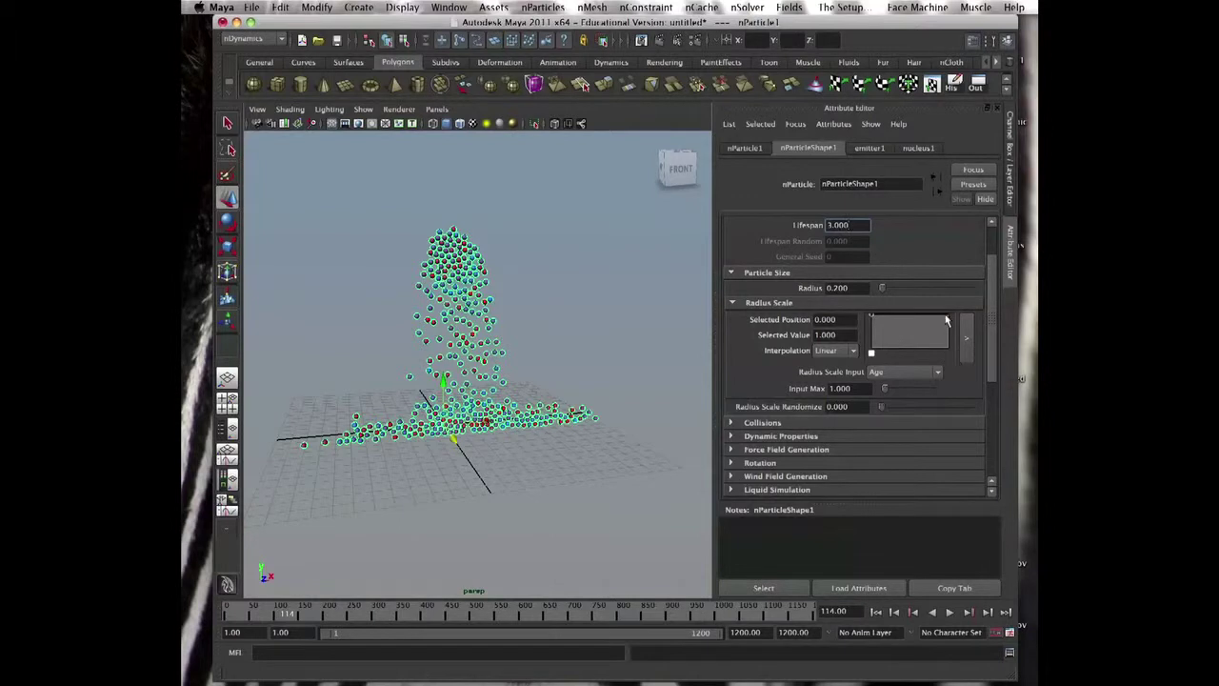
{"action": "left_click_drag", "start_coordinate": [950, 322], "coordinate": [958, 351]}
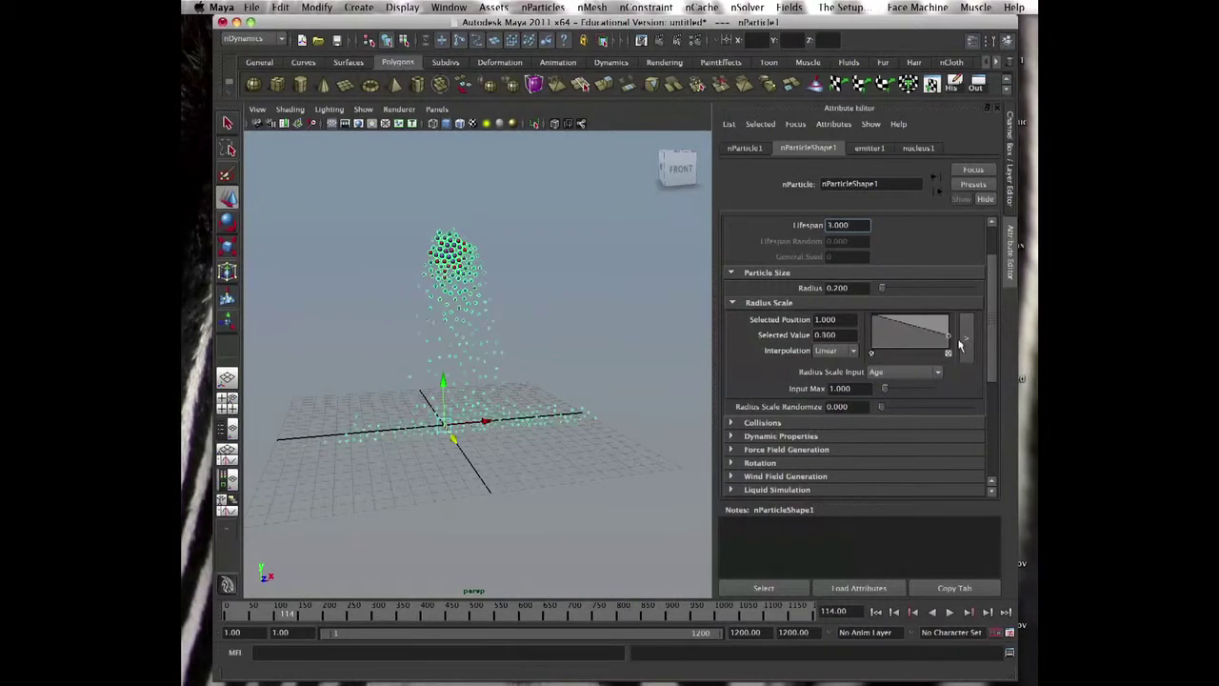
- In the enlarged Radius Scale ramp editor, add points forming a zigzag of peaks and dips
{"action": "left_click", "coordinate": [966, 338]}
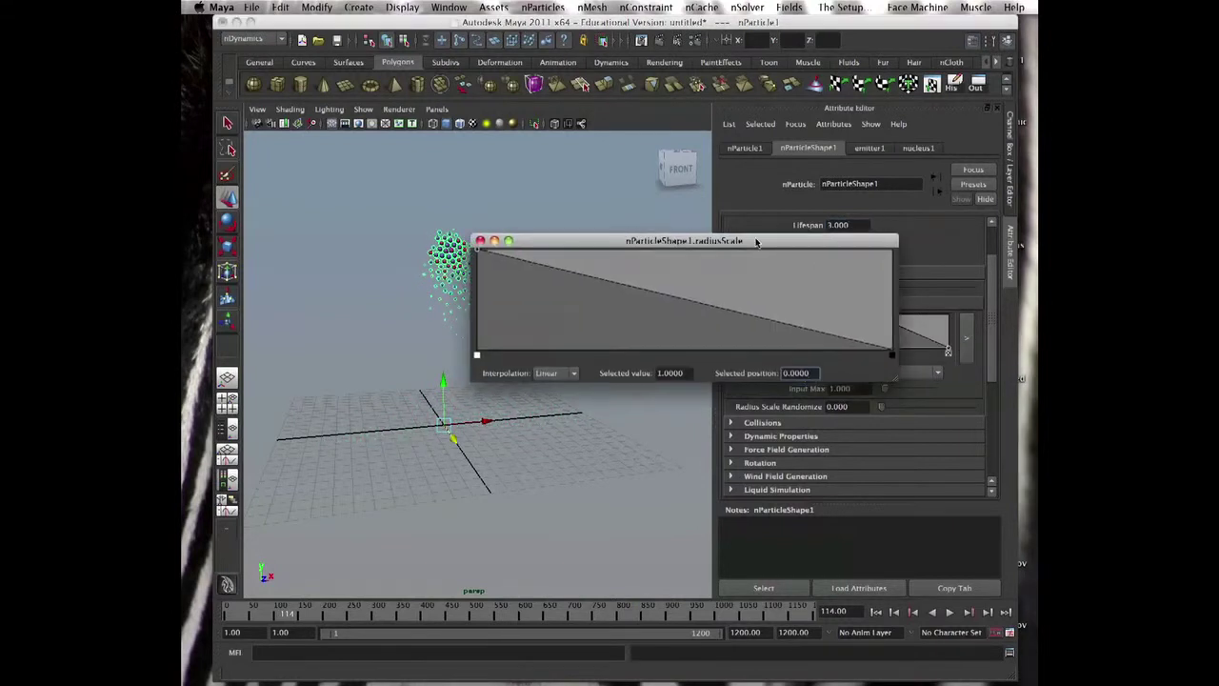
{"action": "left_click_drag", "start_coordinate": [757, 244], "coordinate": [844, 151]}
{"action": "left_click_drag", "start_coordinate": [607, 174], "coordinate": [857, 169]}
{"action": "left_click_drag", "start_coordinate": [907, 225], "coordinate": [944, 173]}
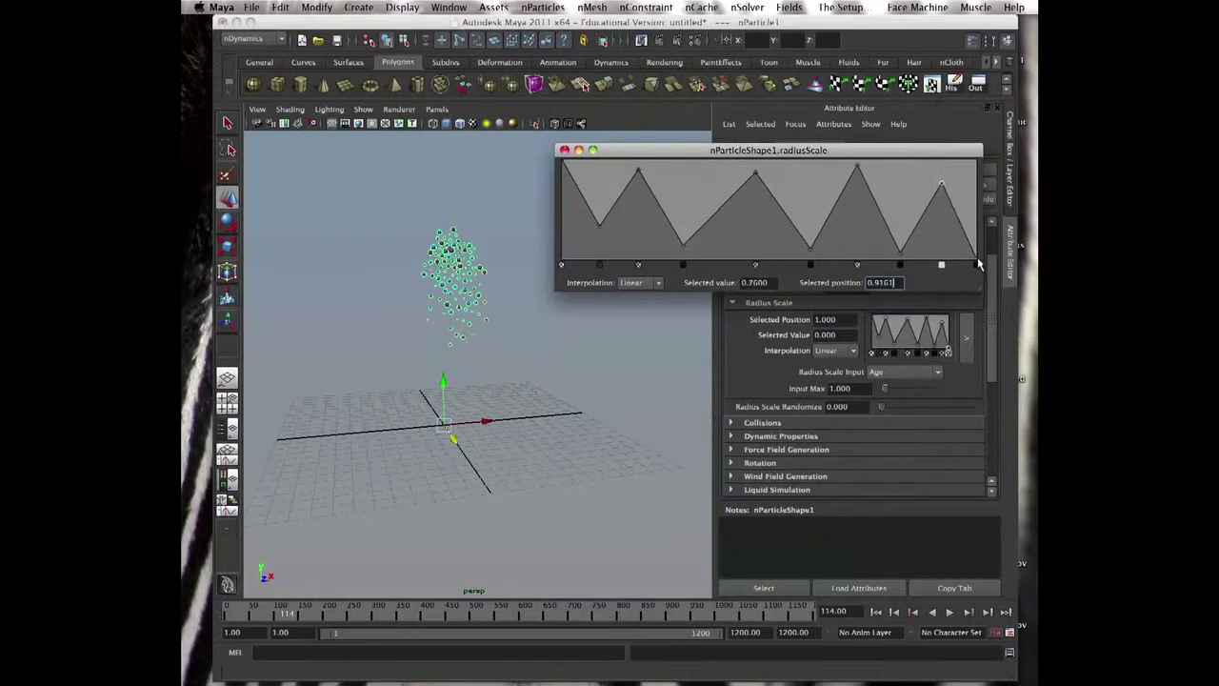
{"action": "left_click_drag", "start_coordinate": [978, 264], "coordinate": [951, 233]}
- Preview the zigzag ramp in playback and raise the particle Radius to 0.451
{"action": "left_click", "coordinate": [894, 612]}
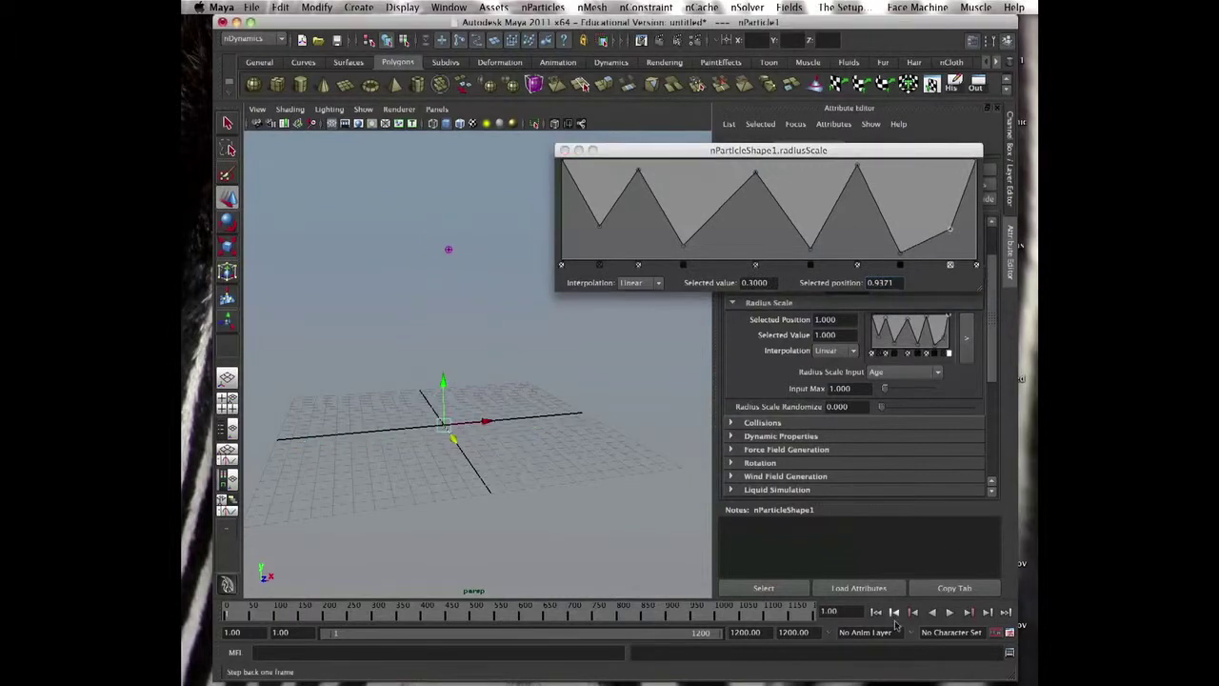
{"action": "left_click", "coordinate": [950, 612]}
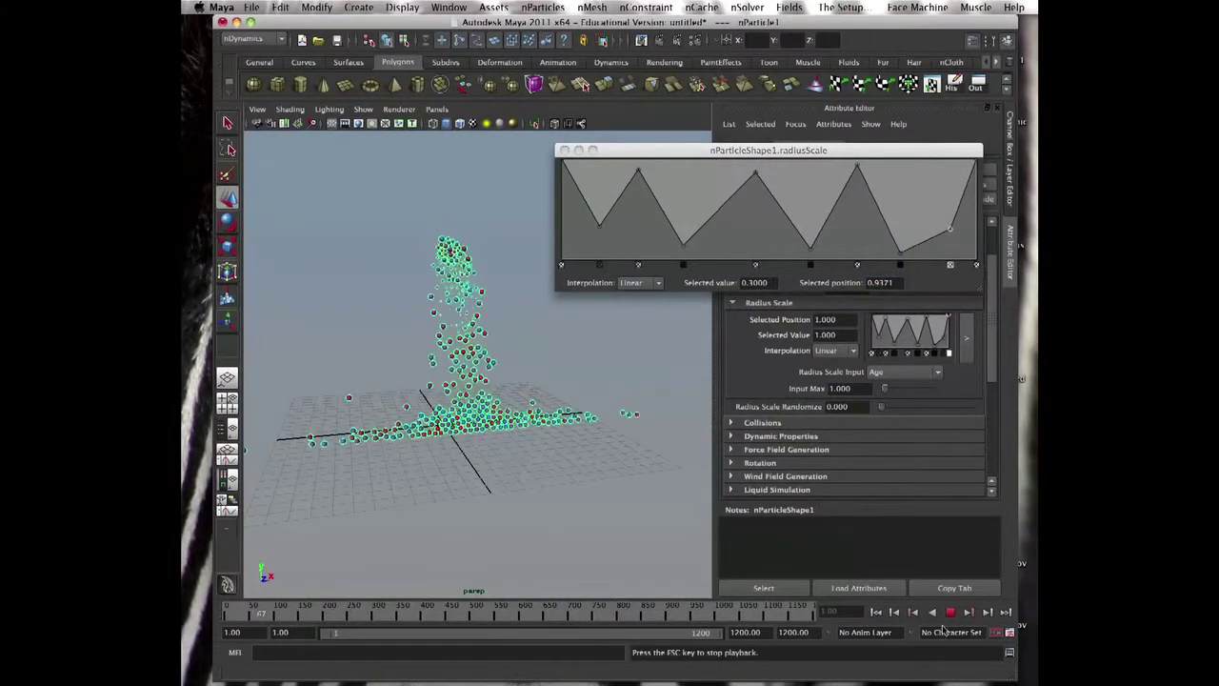
{"action": "left_click", "coordinate": [950, 612]}
{"action": "left_click_drag", "start_coordinate": [819, 150], "coordinate": [800, 461]}
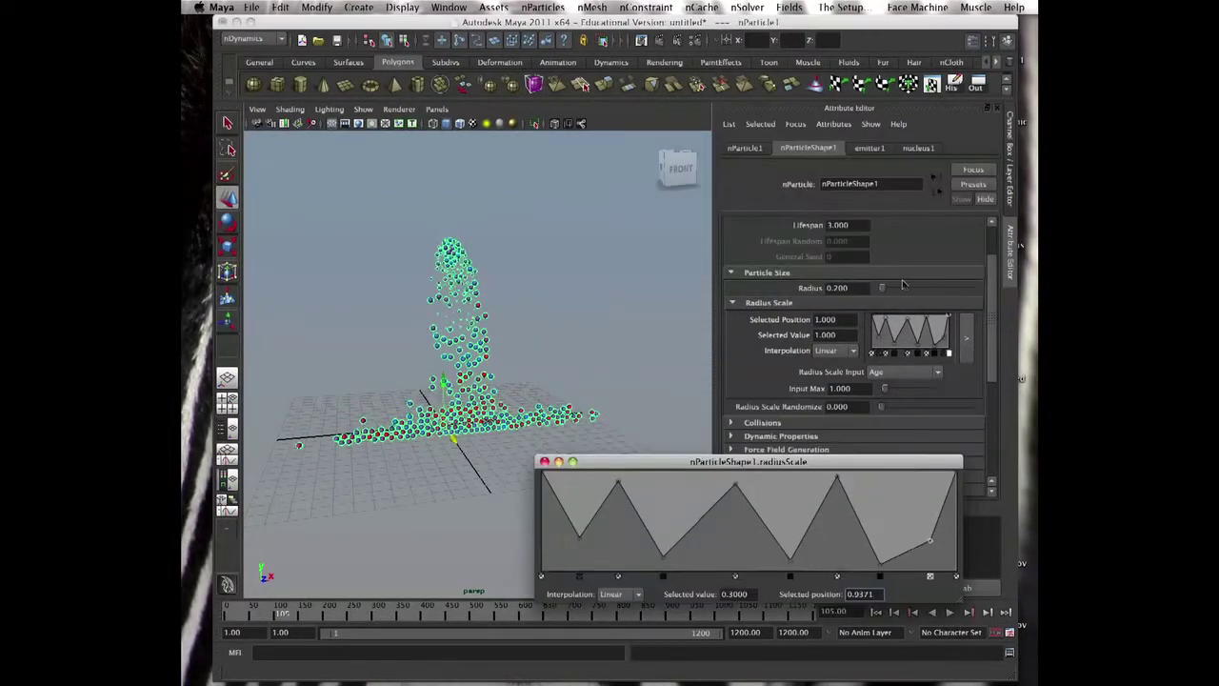
{"action": "left_click_drag", "start_coordinate": [880, 290], "coordinate": [883, 290]}
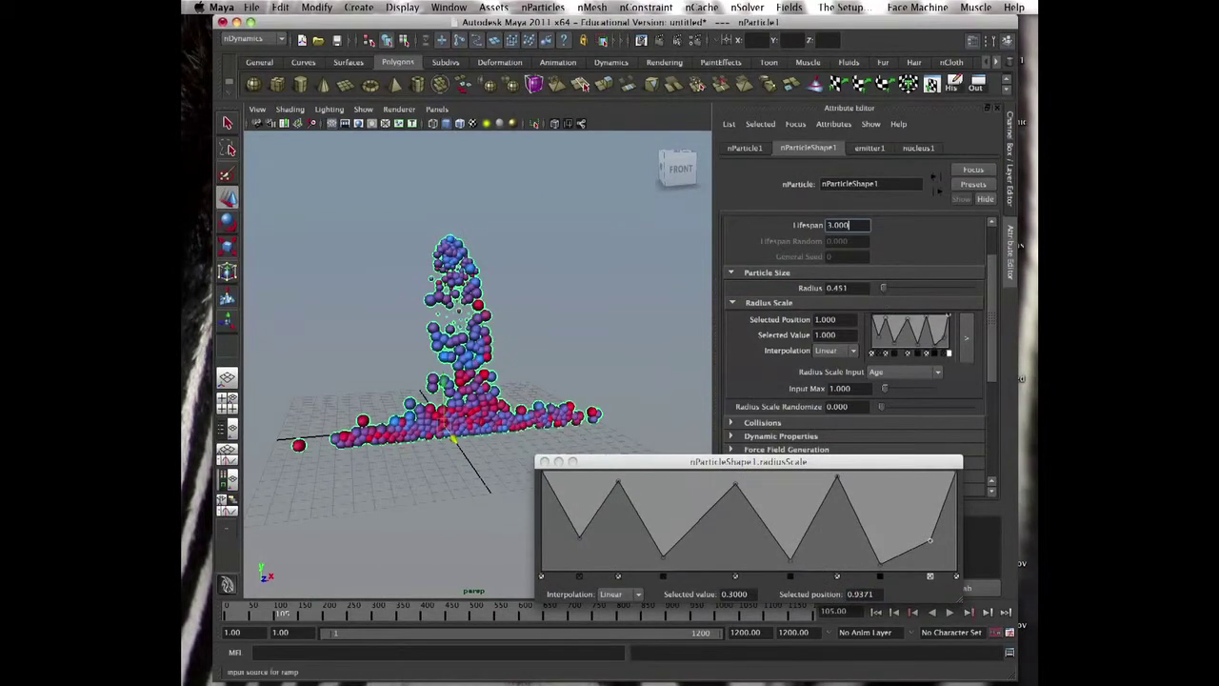
{"action": "left_click_drag", "start_coordinate": [850, 465], "coordinate": [880, 290]}
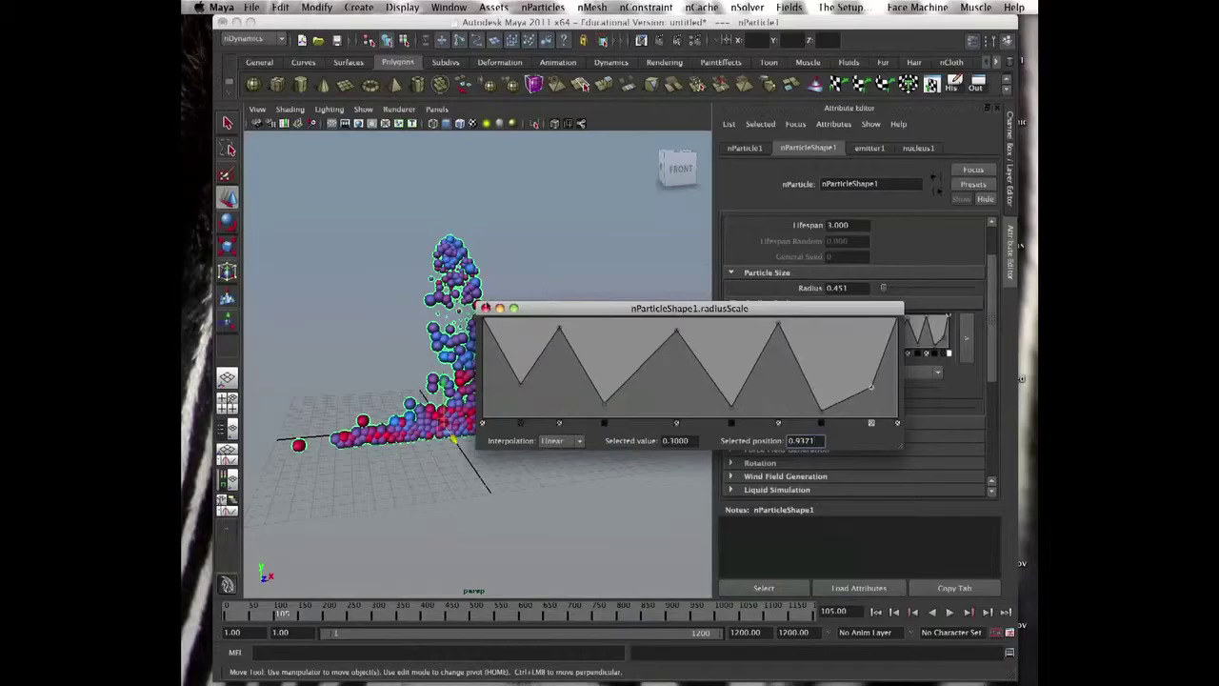
- Delete the zigzag ramp points, drop the end value to 0, and add a raised point near the end
{"action": "left_click", "coordinate": [485, 307]}
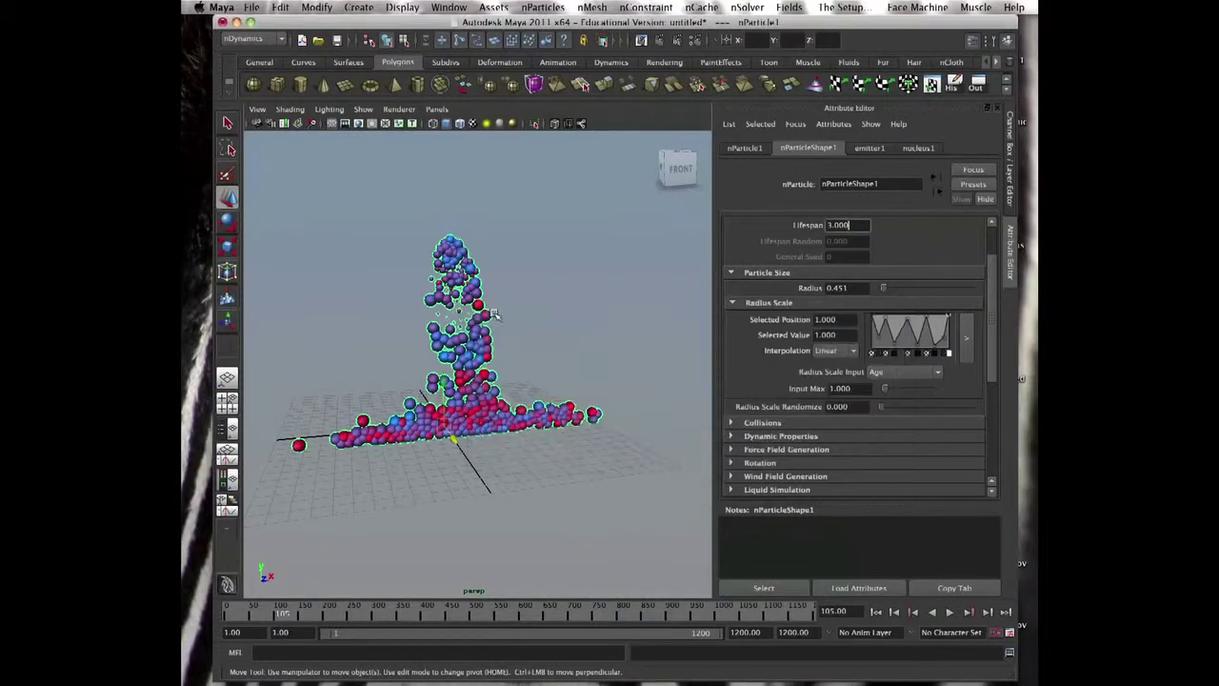
{"action": "left_click", "coordinate": [962, 347]}
{"action": "left_click", "coordinate": [824, 423]}
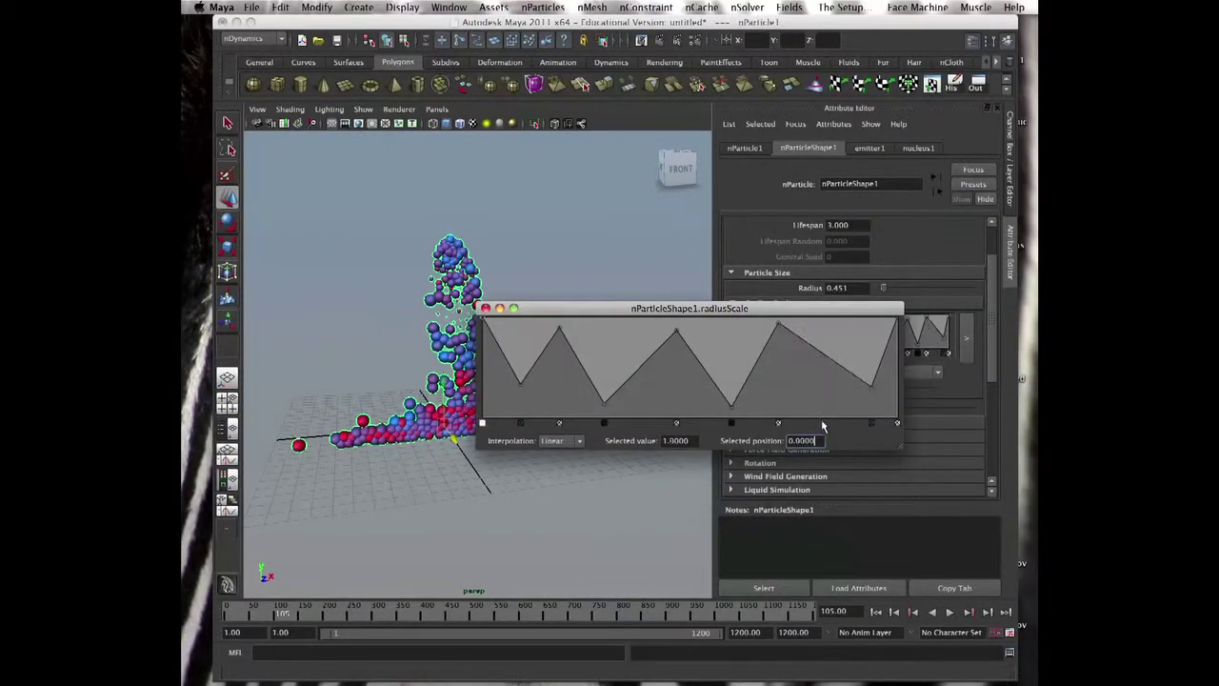
{"action": "left_click", "coordinate": [870, 423]}
{"action": "left_click", "coordinate": [733, 423]}
{"action": "left_click", "coordinate": [675, 425]}
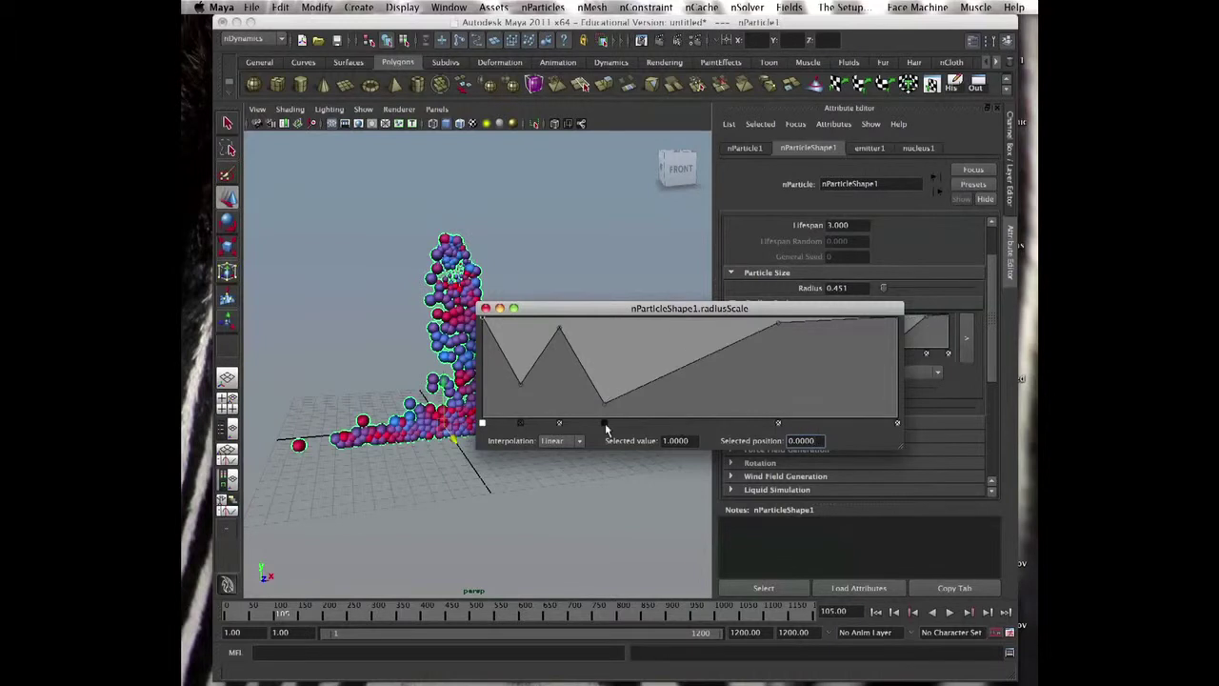
{"action": "left_click", "coordinate": [604, 424]}
{"action": "left_click", "coordinate": [559, 424]}
{"action": "left_click", "coordinate": [520, 423]}
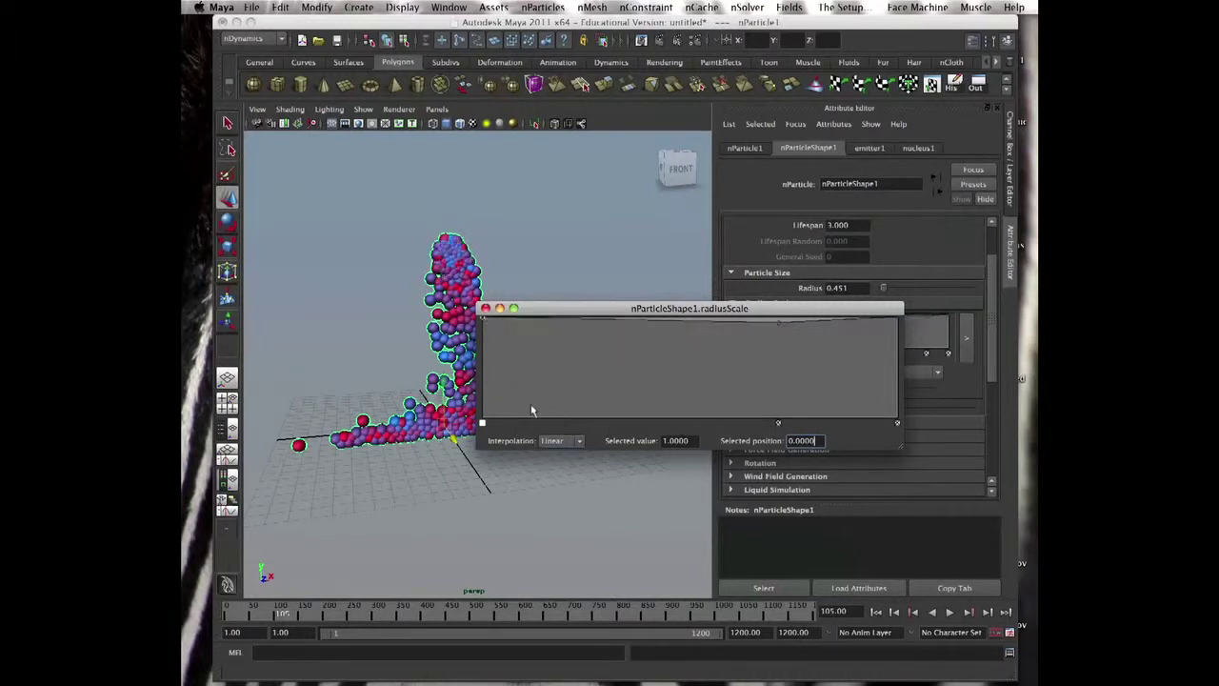
{"action": "left_click", "coordinate": [778, 422]}
{"action": "left_click_drag", "start_coordinate": [895, 321], "coordinate": [906, 428]}
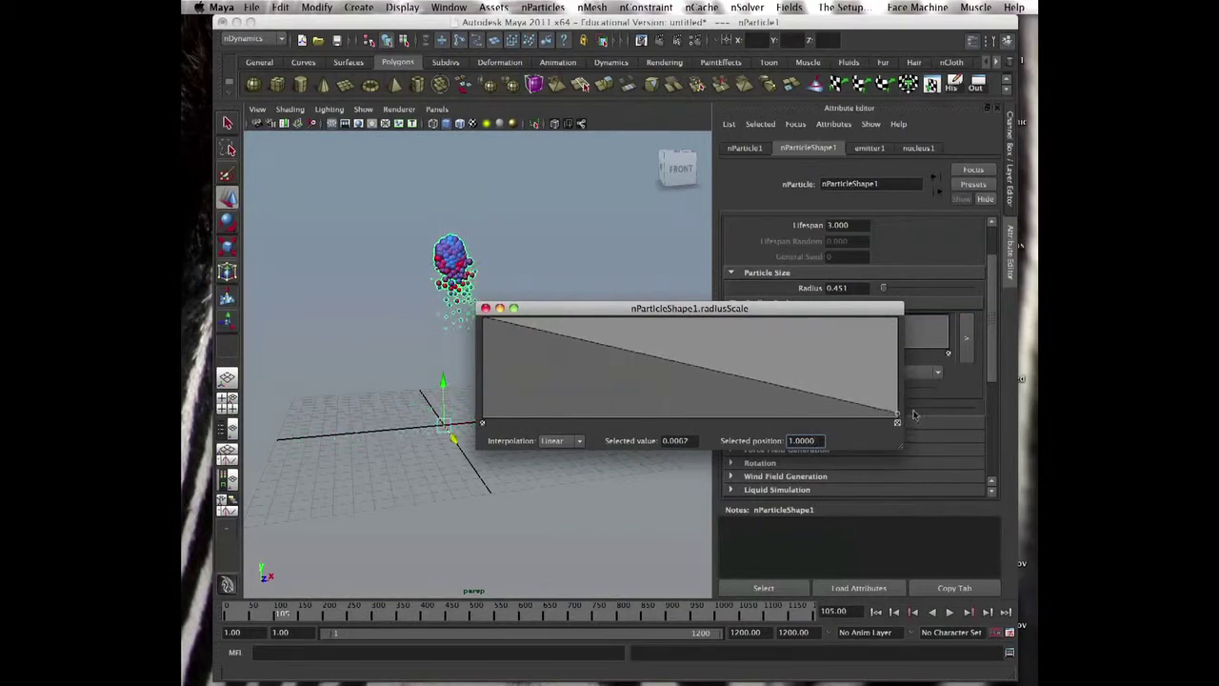
{"action": "left_click_drag", "start_coordinate": [869, 406], "coordinate": [787, 334]}
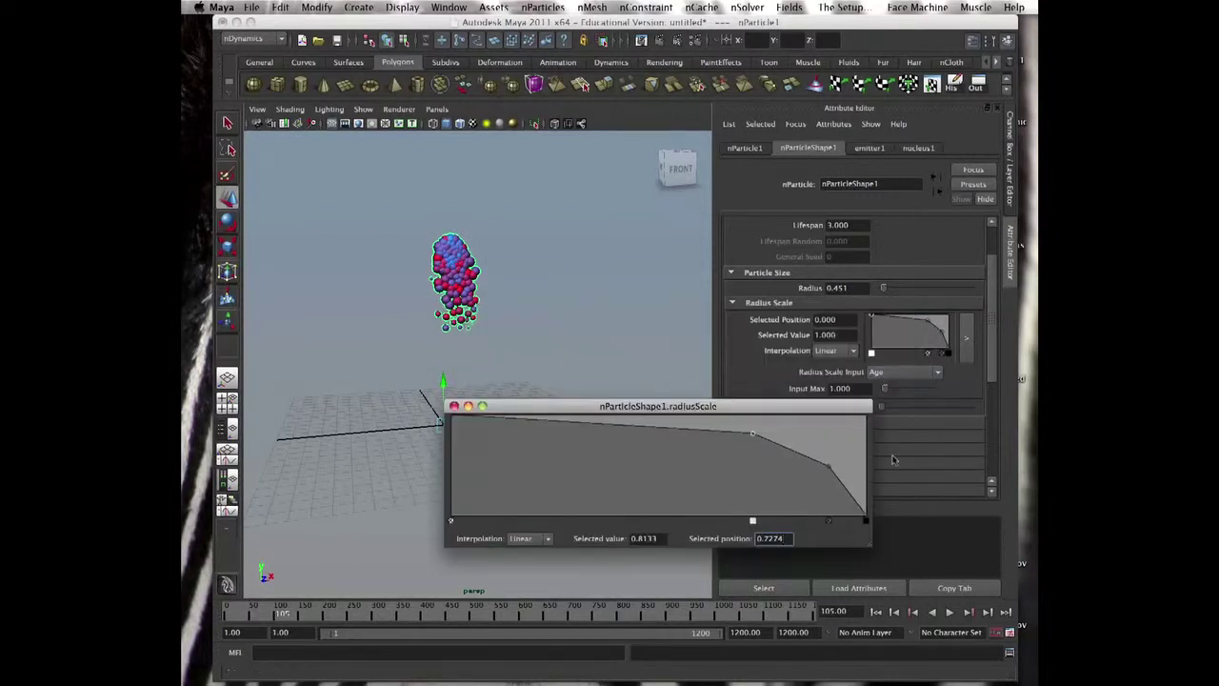
- Replay the new ramp, then set Radius Scale Input to Particle ID and replay the simulation
{"action": "left_click", "coordinate": [877, 612]}
{"action": "left_click", "coordinate": [949, 612]}
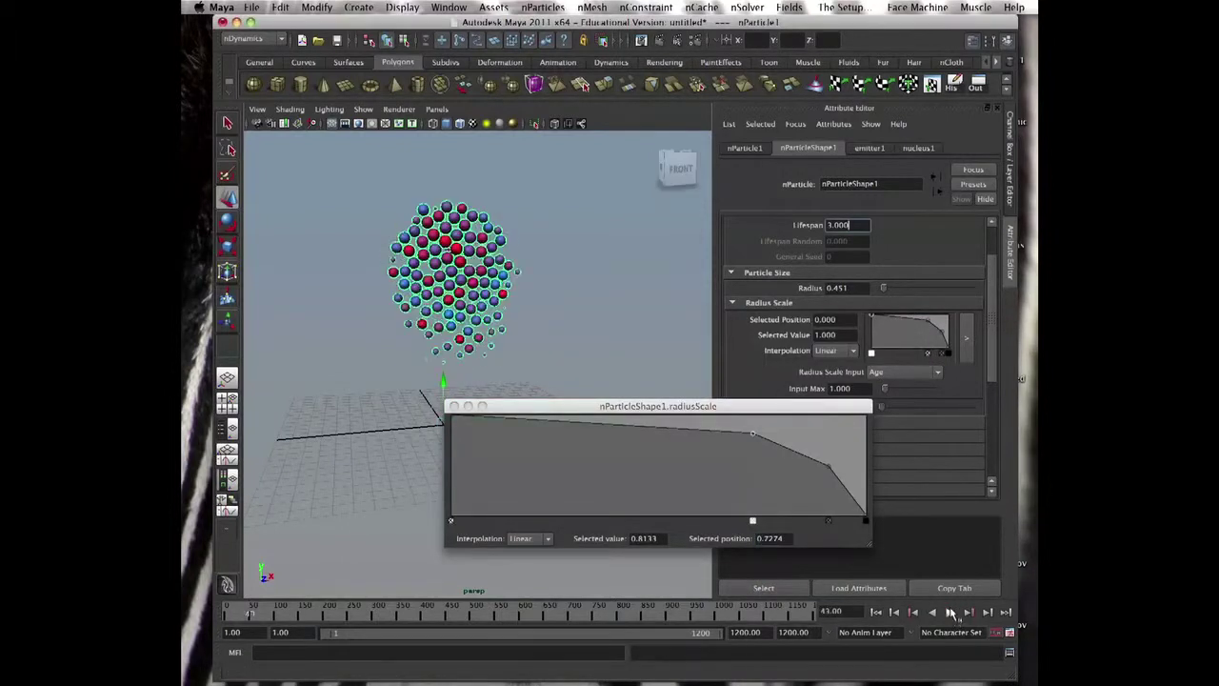
{"action": "left_click", "coordinate": [906, 373]}
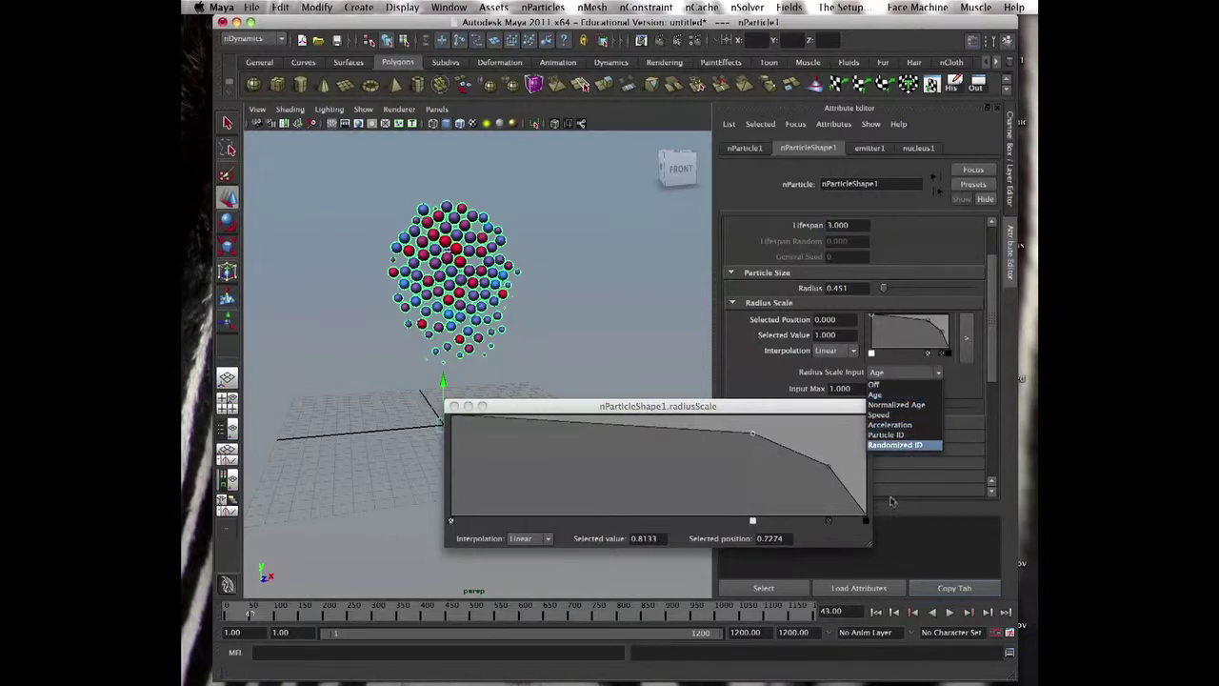
{"action": "left_click", "coordinate": [886, 434]}
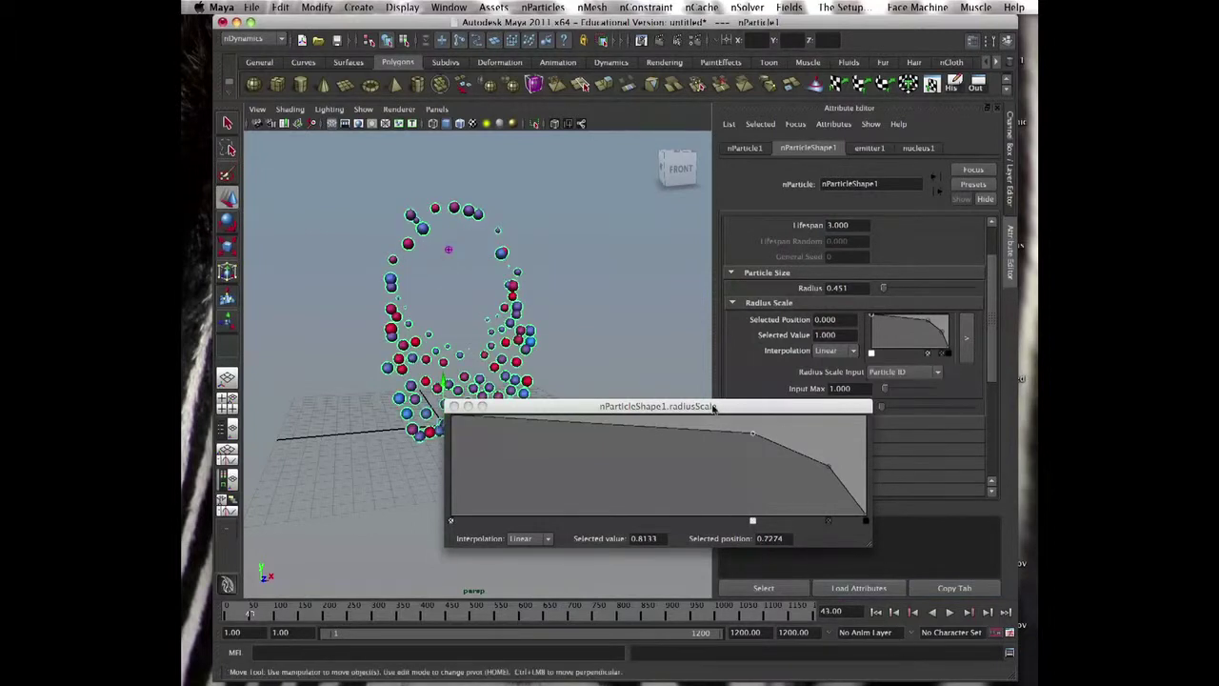
{"action": "left_click", "coordinate": [876, 612]}
{"action": "left_click", "coordinate": [950, 615]}
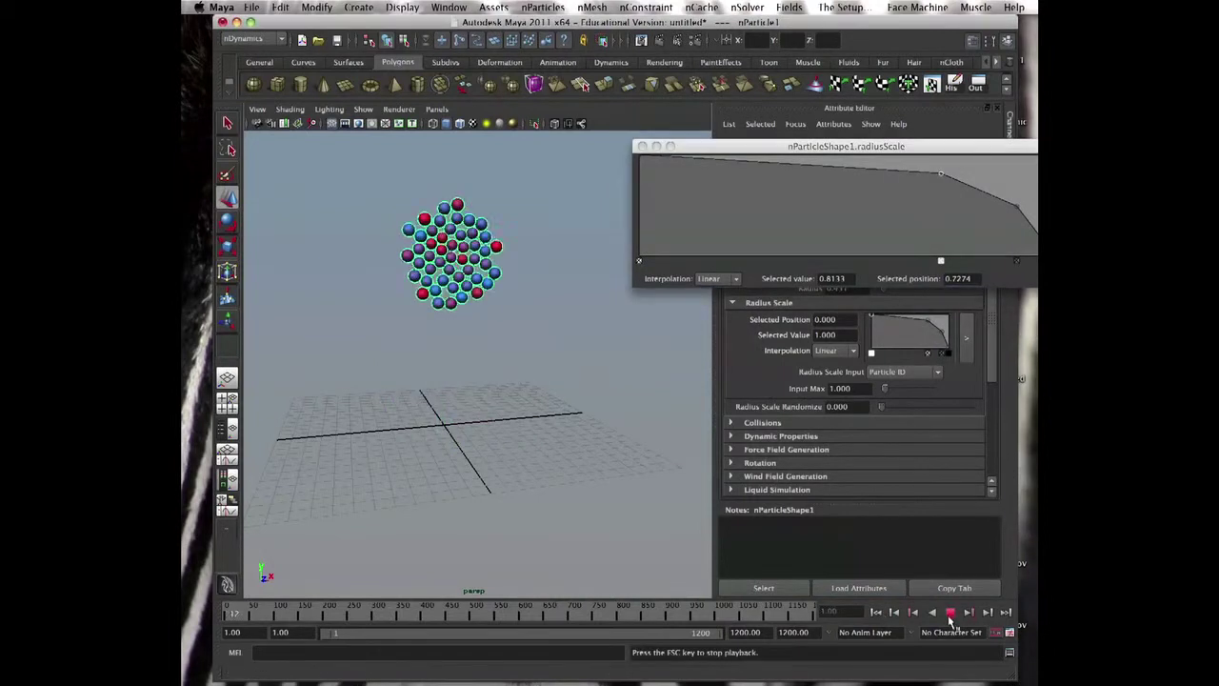
{"action": "left_click", "coordinate": [950, 614]}
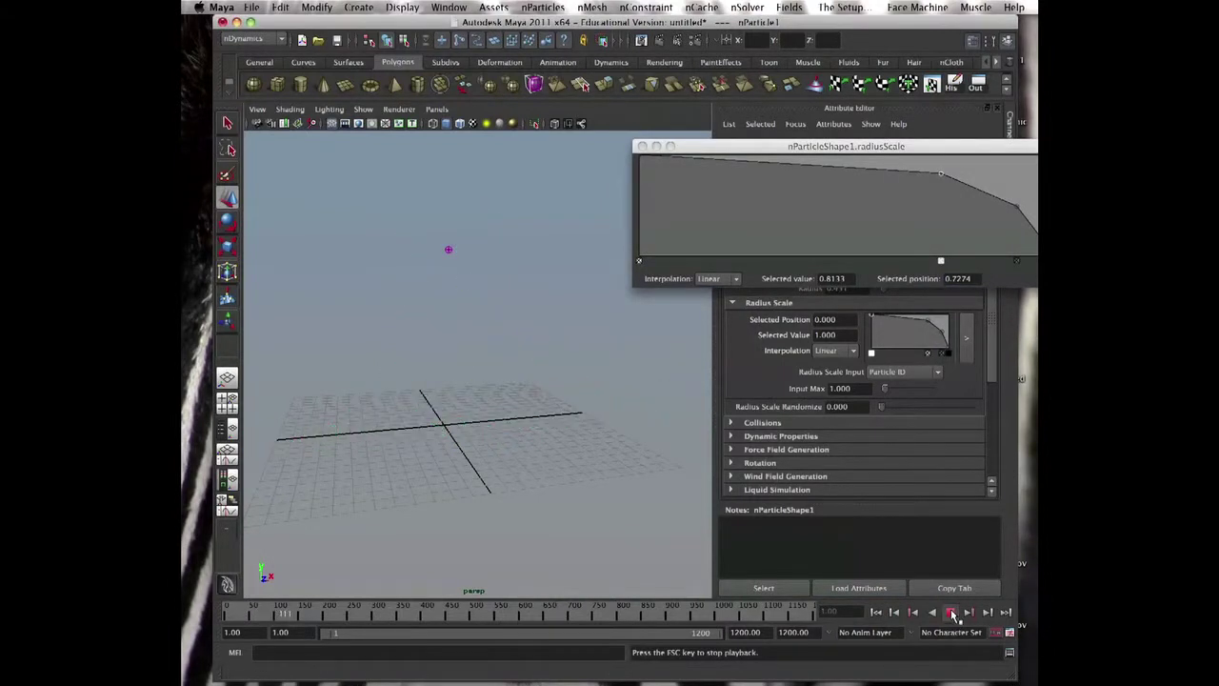
- Switch Radius Scale Input to Normalized Age, replay to see the mound, and close the ramp editor
{"action": "left_click_drag", "start_coordinate": [836, 146], "coordinate": [568, 396]}
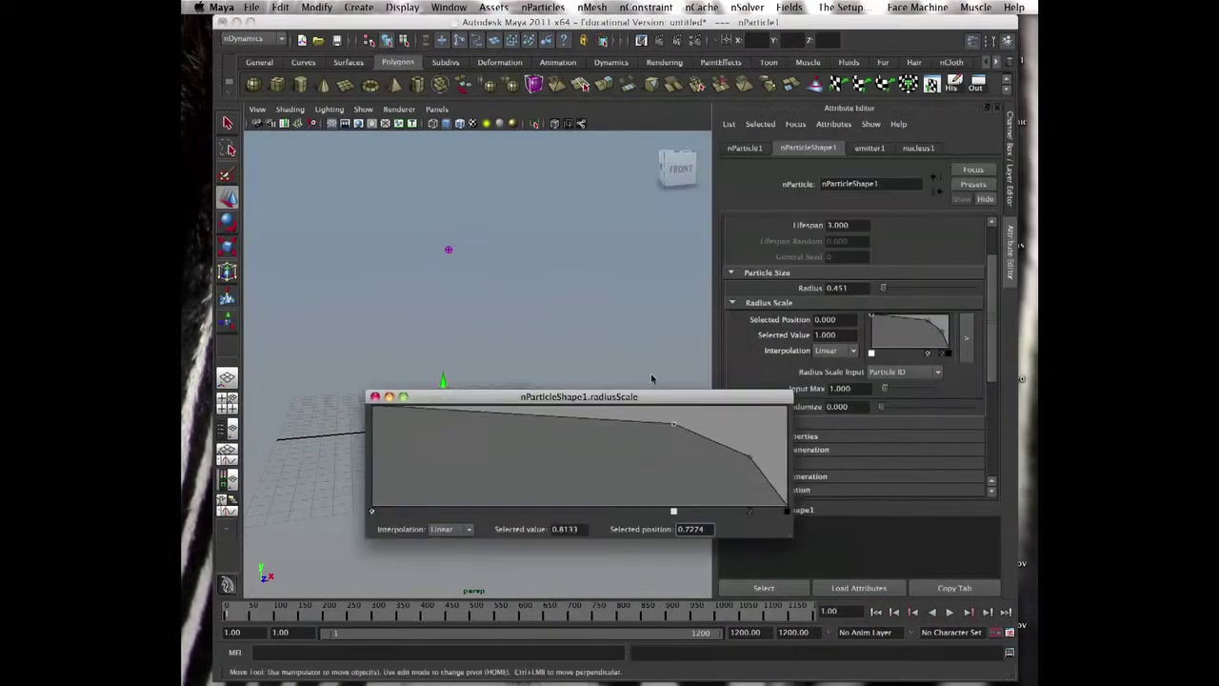
{"action": "left_click", "coordinate": [903, 371]}
{"action": "left_click", "coordinate": [907, 405]}
{"action": "left_click", "coordinate": [904, 379]}
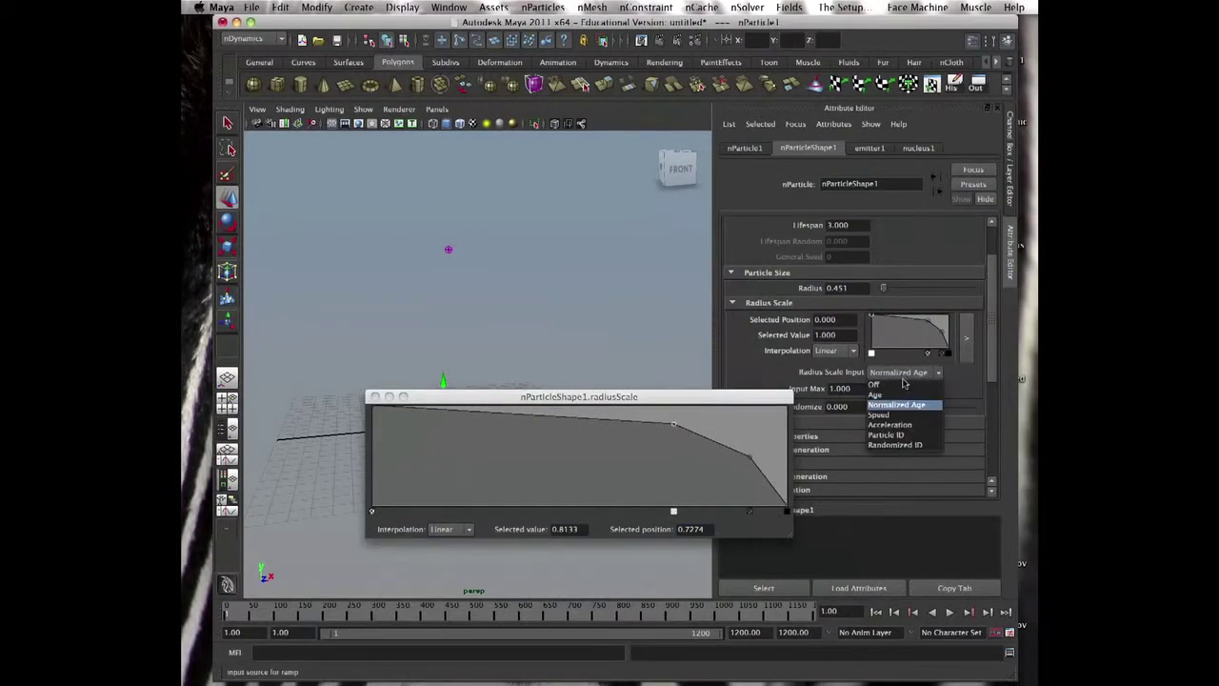
{"action": "left_click", "coordinate": [905, 400]}
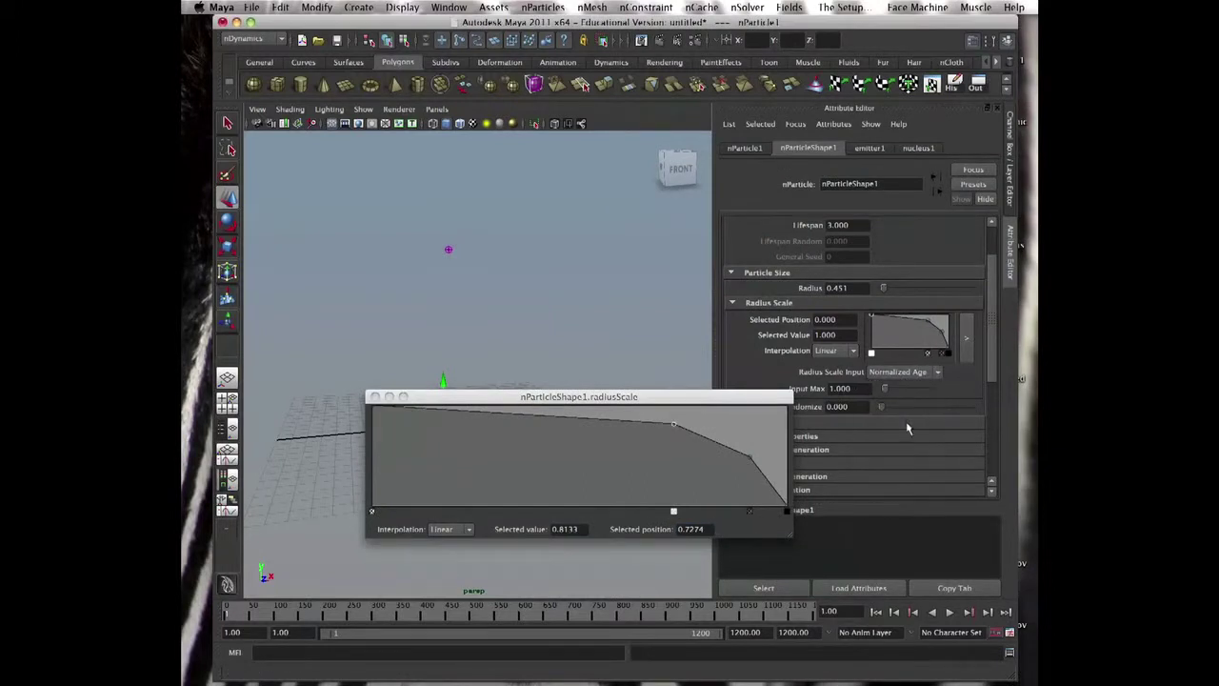
{"action": "left_click", "coordinate": [950, 613]}
{"action": "left_click", "coordinate": [949, 613]}
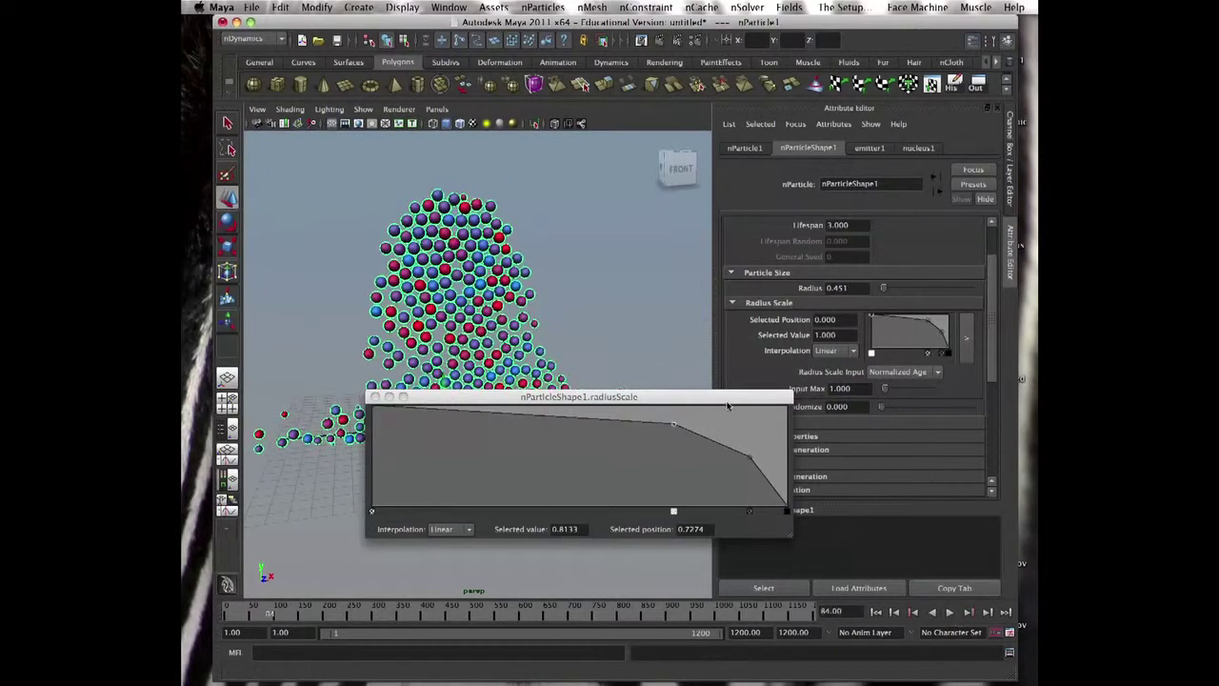
{"action": "left_click_drag", "start_coordinate": [716, 398], "coordinate": [831, 400]}
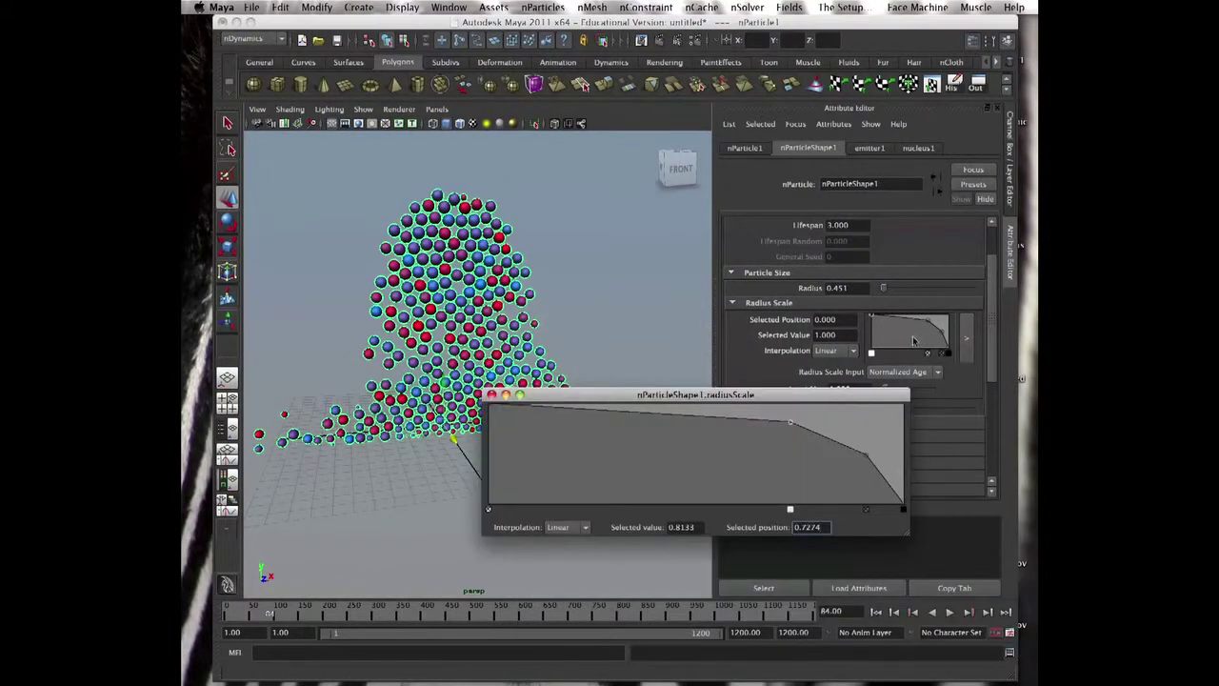
{"action": "left_click_drag", "start_coordinate": [568, 396], "coordinate": [642, 450]}
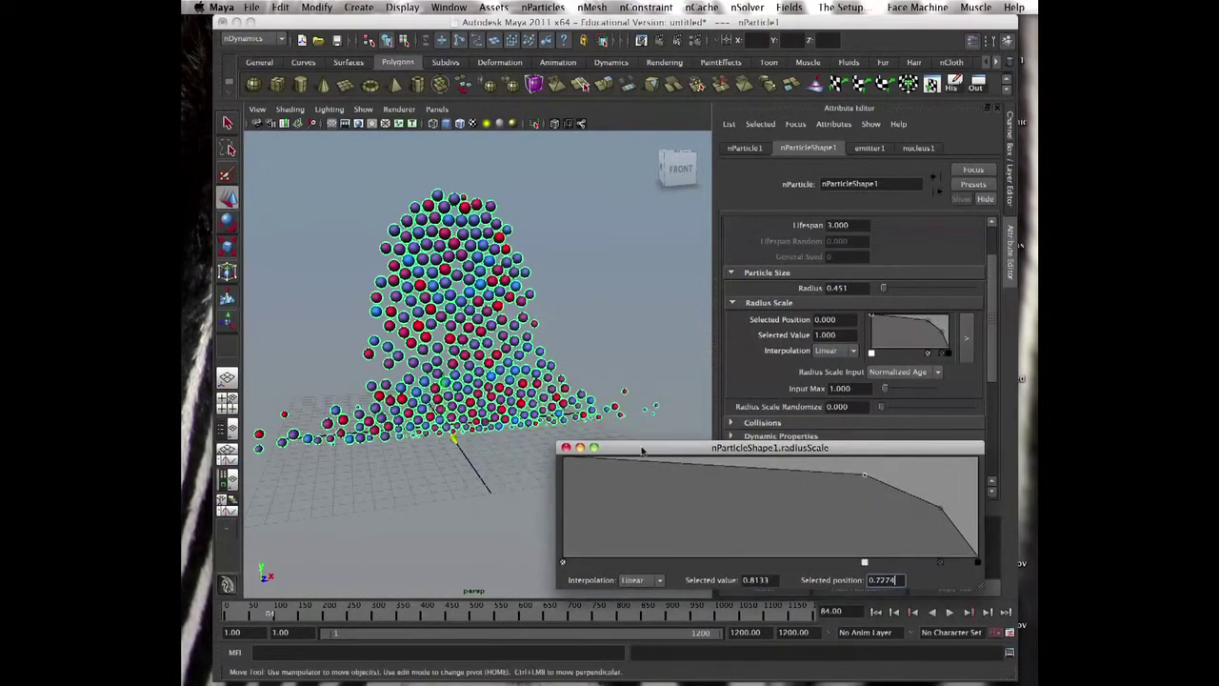
{"action": "left_click", "coordinate": [566, 448]}
- Add a radius-scale ramp point and set the ramp interpolation to Smooth
{"action": "left_click", "coordinate": [853, 353]}
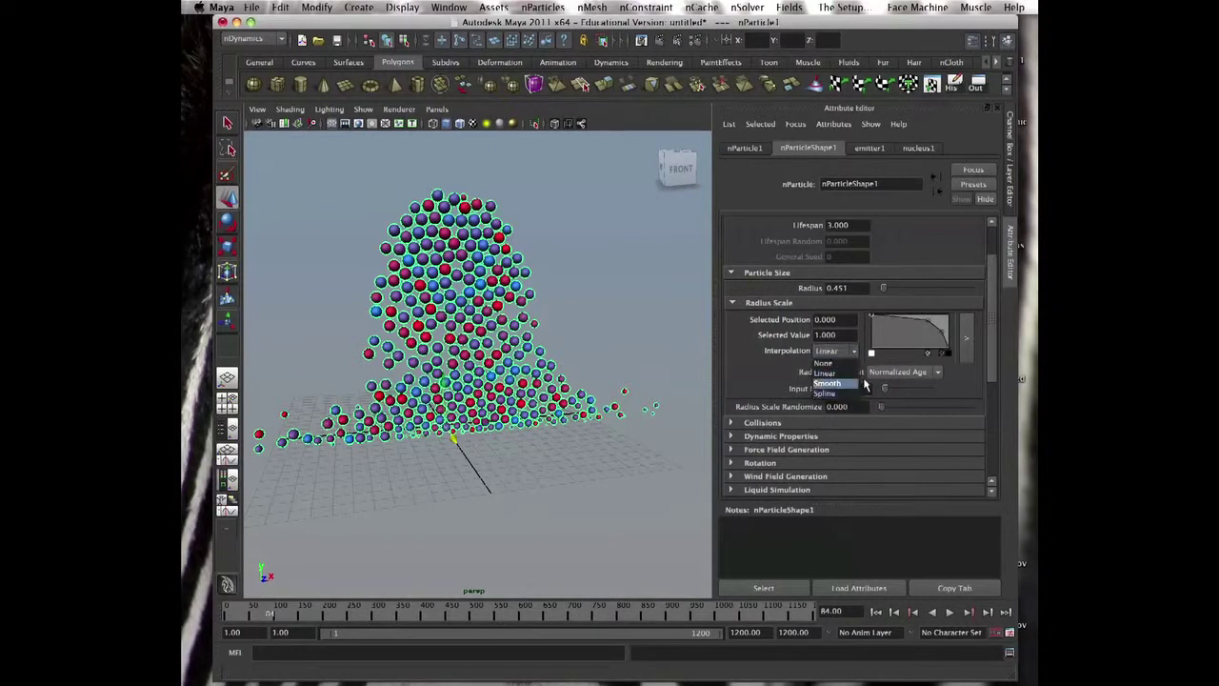
{"action": "left_click", "coordinate": [993, 340]}
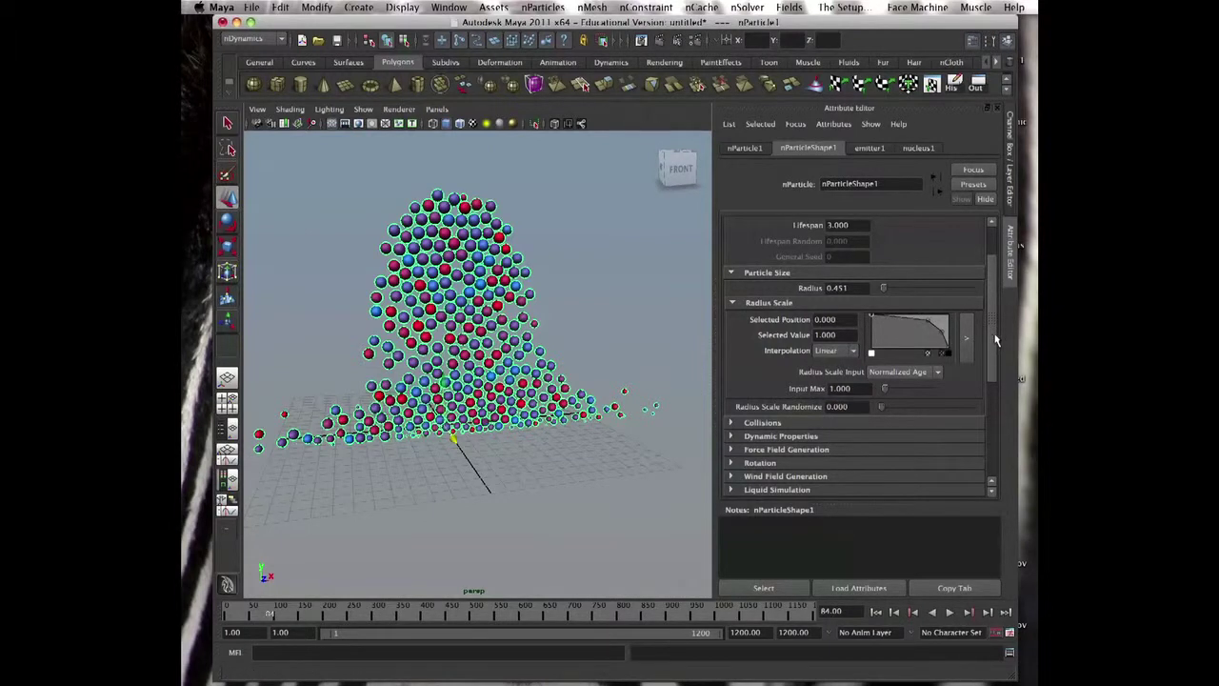
{"action": "left_click", "coordinate": [834, 351]}
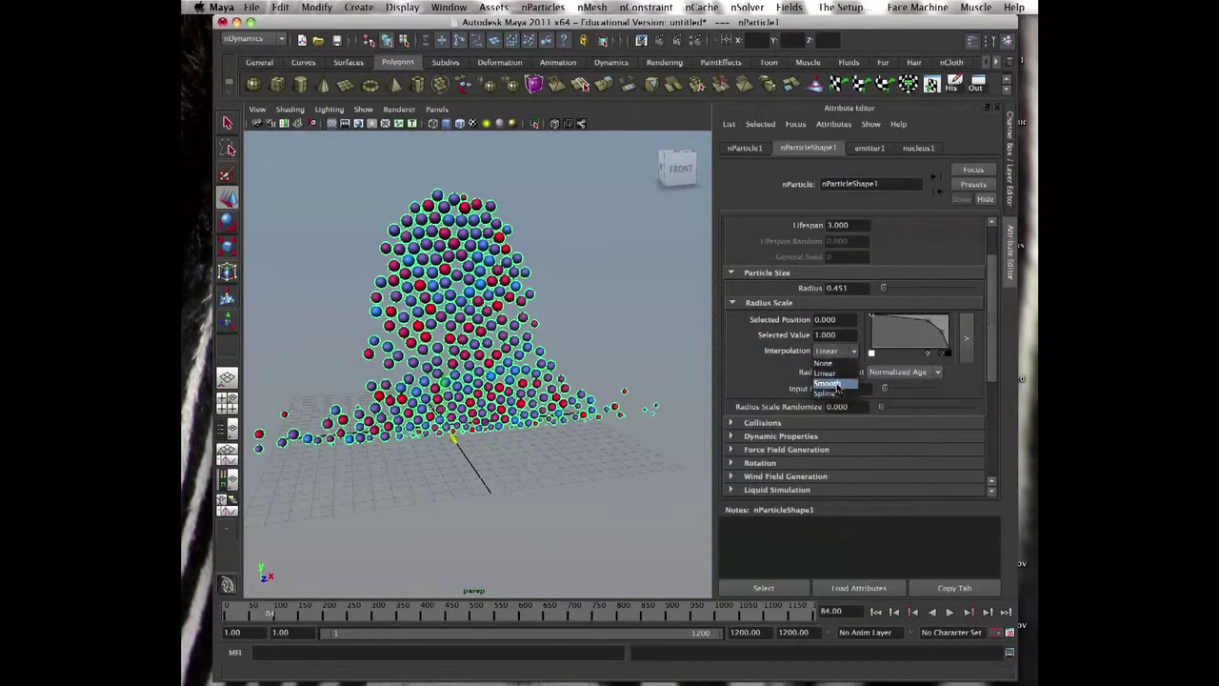
{"action": "left_click", "coordinate": [924, 322]}
{"action": "left_click", "coordinate": [943, 335]}
{"action": "left_click", "coordinate": [835, 350]}
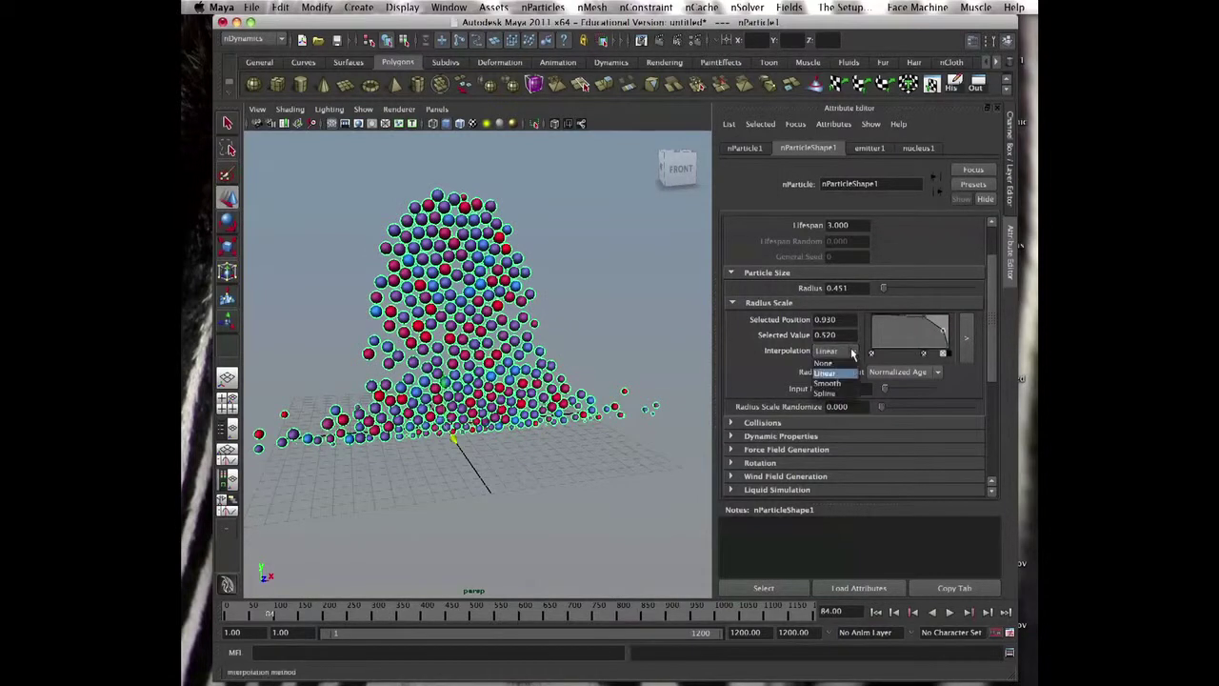
{"action": "left_click", "coordinate": [834, 377]}
{"action": "left_click", "coordinate": [920, 326]}
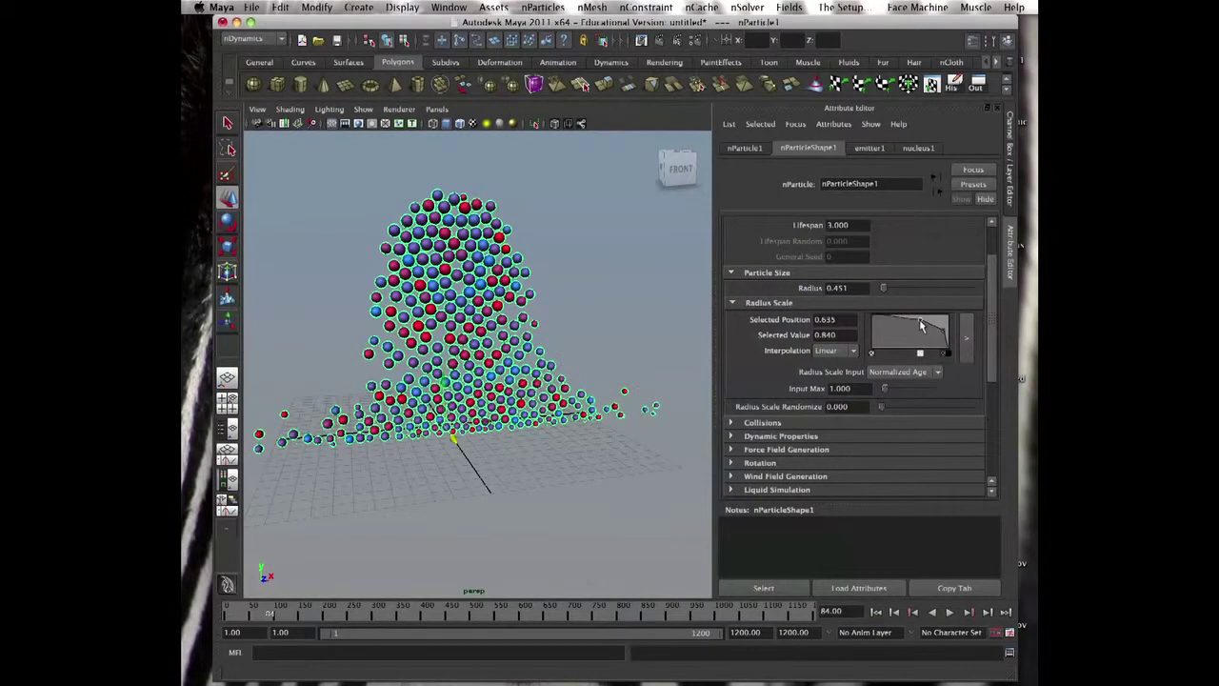
{"action": "left_click", "coordinate": [855, 350]}
{"action": "left_click", "coordinate": [835, 377]}
- In the enlarged ramp editor, nudge the end point, try and delete a dip, then add a mid-curve point
{"action": "left_click", "coordinate": [966, 338]}
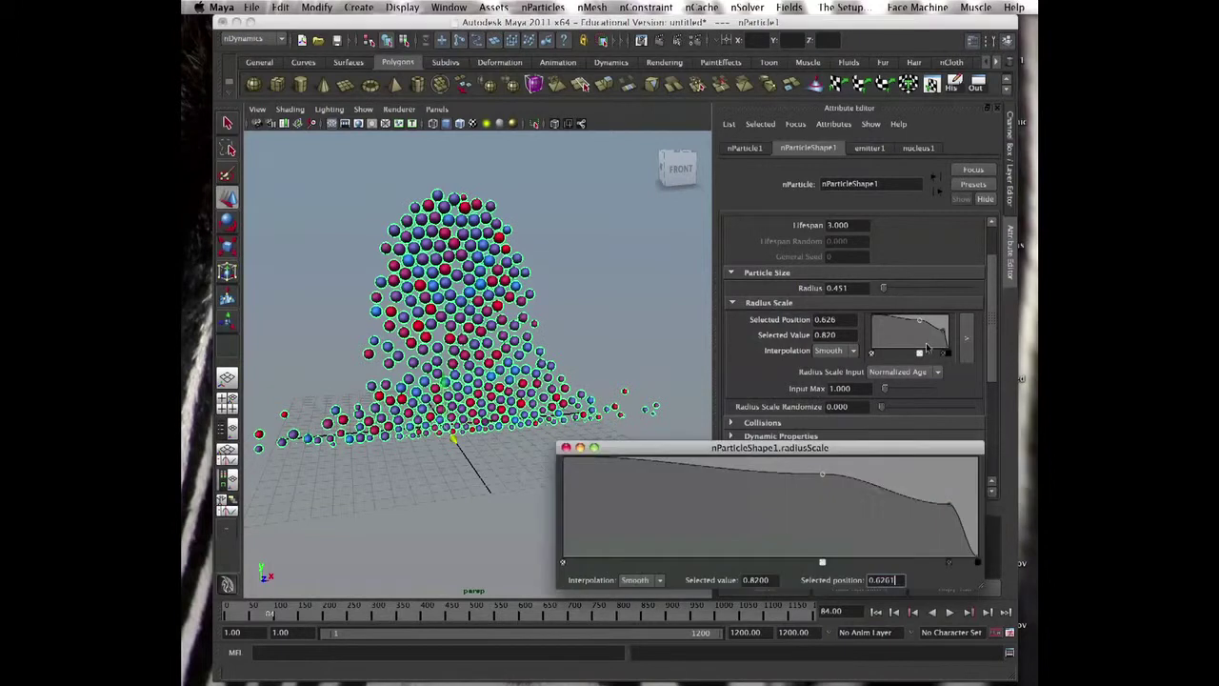
{"action": "left_click_drag", "start_coordinate": [953, 510], "coordinate": [939, 506]}
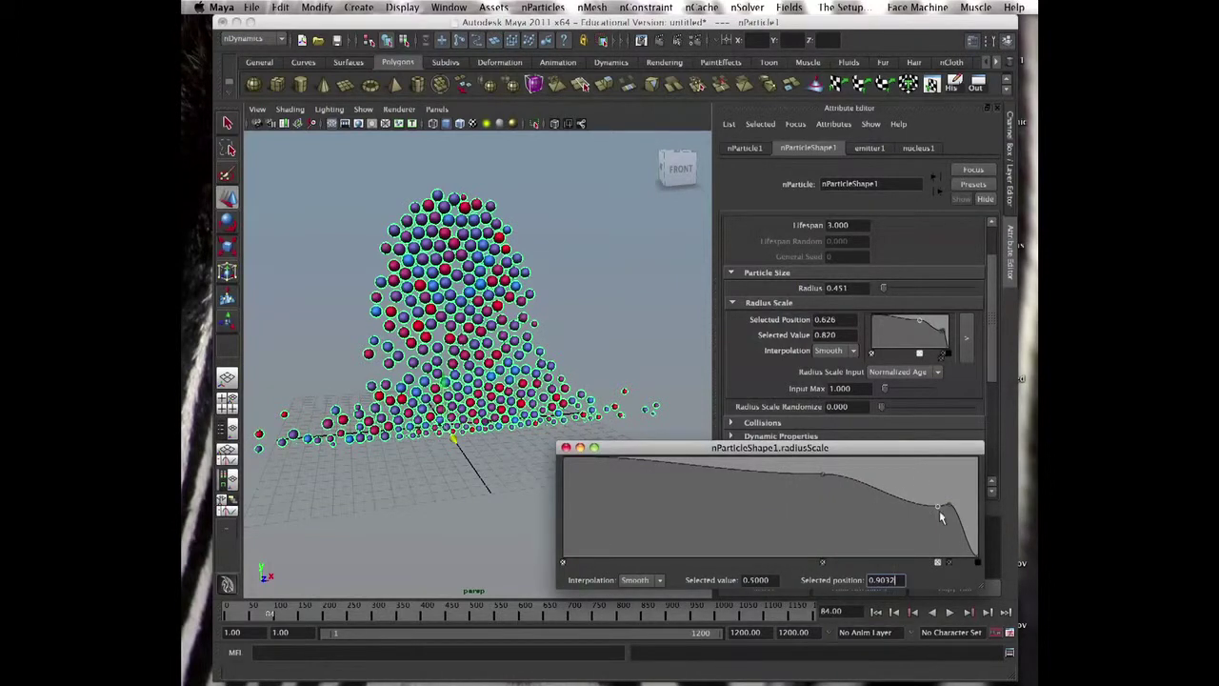
{"action": "left_click", "coordinate": [889, 522]}
{"action": "left_click_drag", "start_coordinate": [889, 521], "coordinate": [893, 507]}
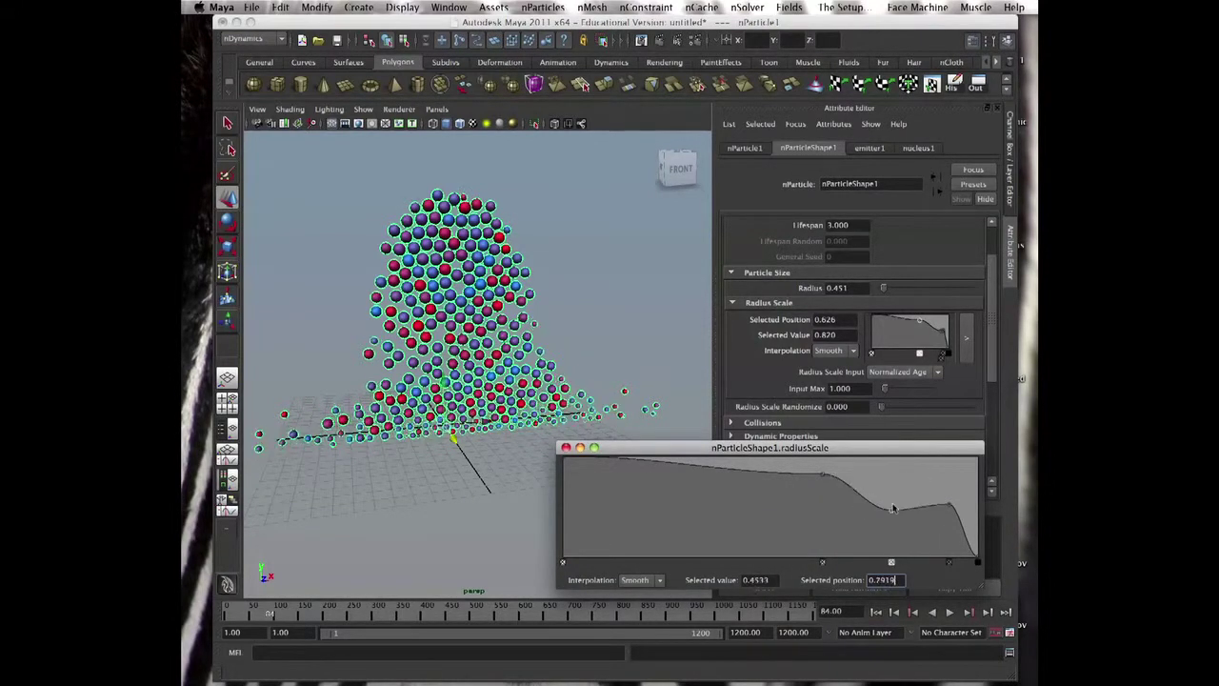
{"action": "left_click", "coordinate": [893, 562]}
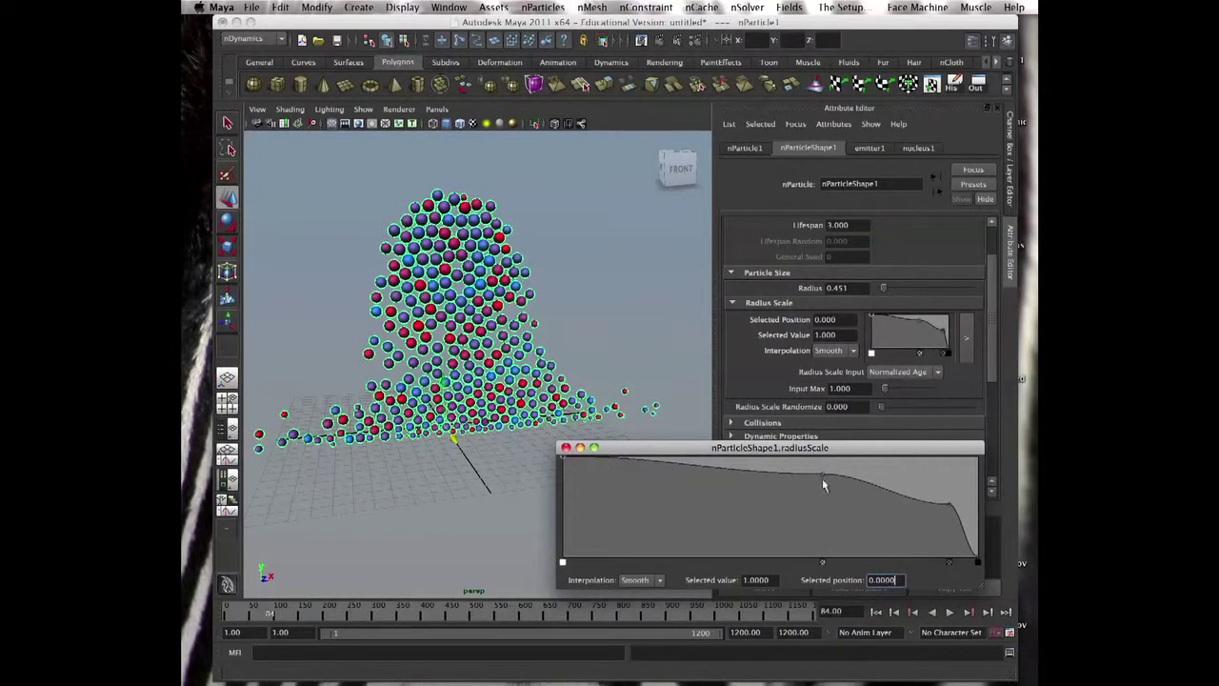
{"action": "mouse_move", "coordinate": [824, 486]}
{"action": "left_mouse_down"}
{"action": "mouse_move", "coordinate": [810, 505]}
{"action": "mouse_move", "coordinate": [628, 466]}
{"action": "mouse_move", "coordinate": [807, 451]}
{"action": "mouse_move", "coordinate": [816, 476]}
{"action": "mouse_move", "coordinate": [647, 491]}
{"action": "mouse_move", "coordinate": [837, 501]}
{"action": "left_mouse_up"}
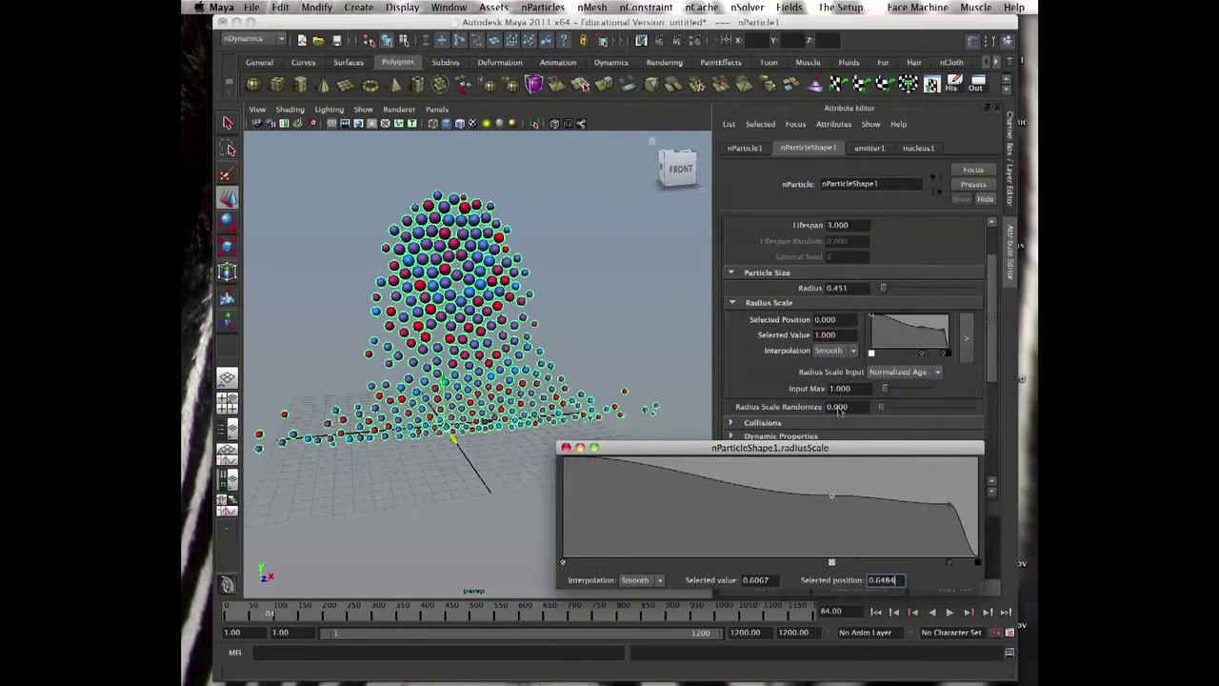
- Test Radius Scale Randomize at several values, up to about 0.5
{"action": "left_click_drag", "start_coordinate": [853, 447], "coordinate": [625, 84]}
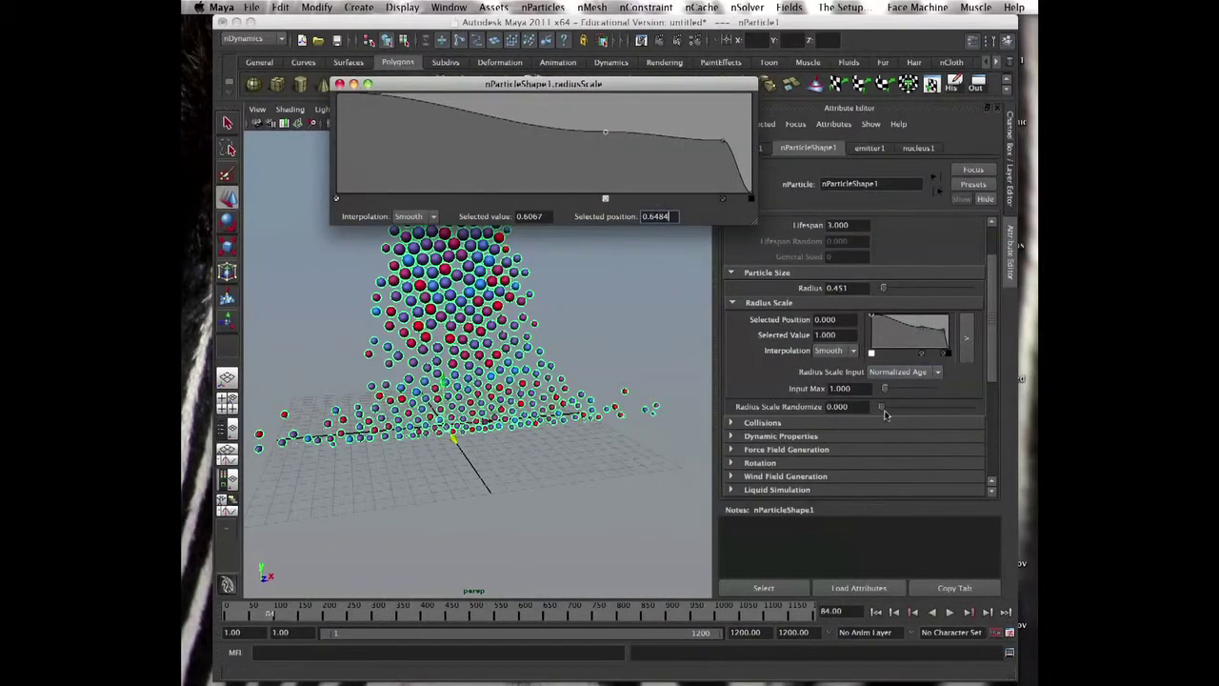
{"action": "left_click_drag", "start_coordinate": [885, 413], "coordinate": [911, 410]}
{"action": "mouse_move", "coordinate": [928, 405]}
{"action": "left_mouse_down"}
{"action": "mouse_move", "coordinate": [867, 409]}
{"action": "mouse_move", "coordinate": [941, 411]}
{"action": "mouse_move", "coordinate": [887, 415]}
{"action": "mouse_move", "coordinate": [924, 399]}
{"action": "mouse_move", "coordinate": [898, 405]}
{"action": "mouse_move", "coordinate": [918, 408]}
{"action": "left_mouse_up"}
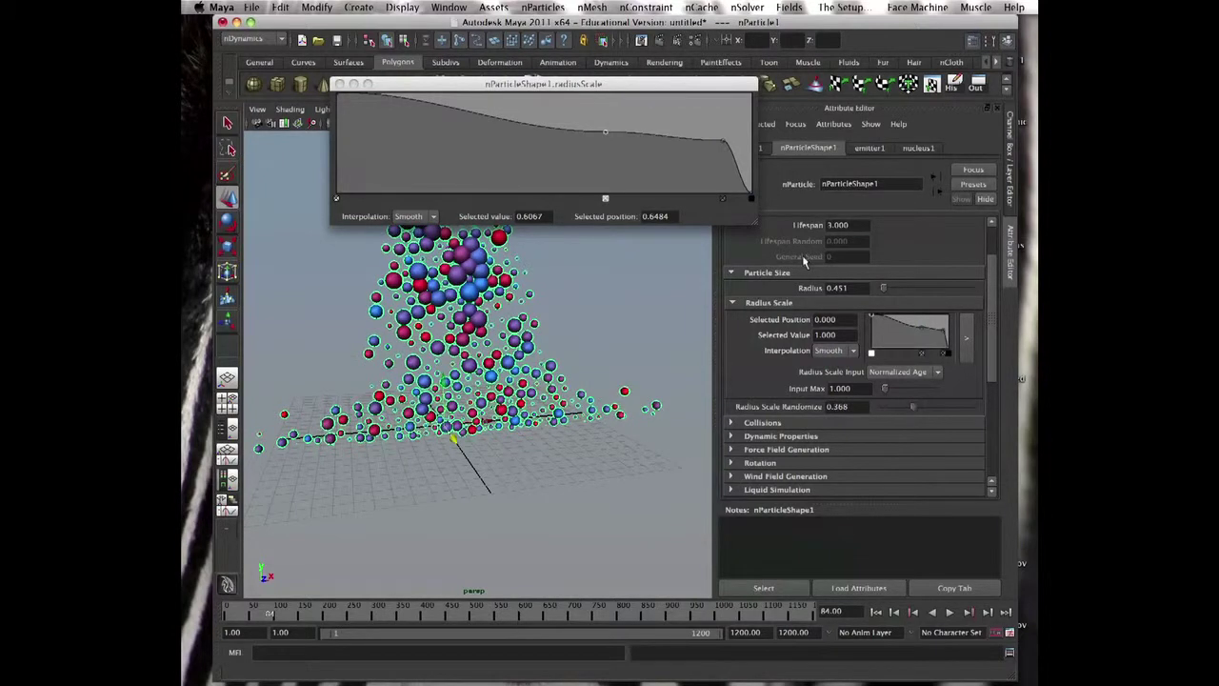
{"action": "left_click_drag", "start_coordinate": [602, 83], "coordinate": [806, 40]}
{"action": "mouse_move", "coordinate": [912, 406]}
{"action": "left_mouse_down"}
{"action": "mouse_move", "coordinate": [922, 415]}
{"action": "mouse_move", "coordinate": [906, 412]}
{"action": "left_mouse_up"}
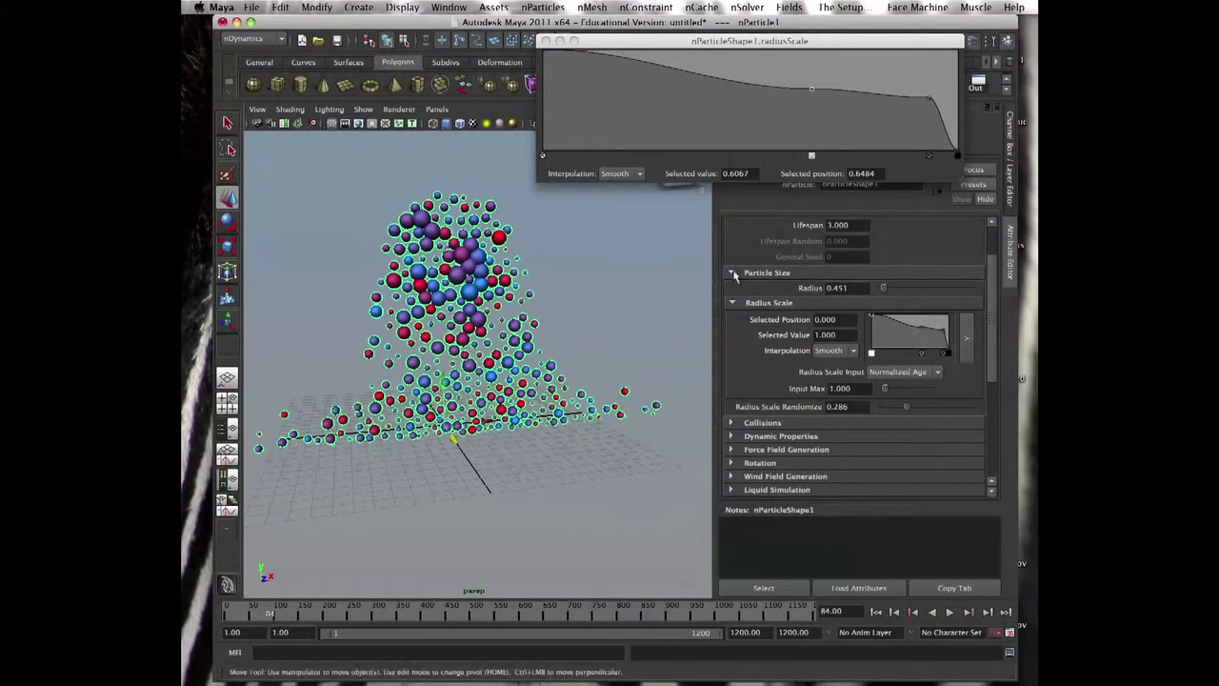
- Remove the extra ramp points, set Radius Scale Randomize to 0, and collapse Radius Scale
{"action": "left_click", "coordinate": [945, 354]}
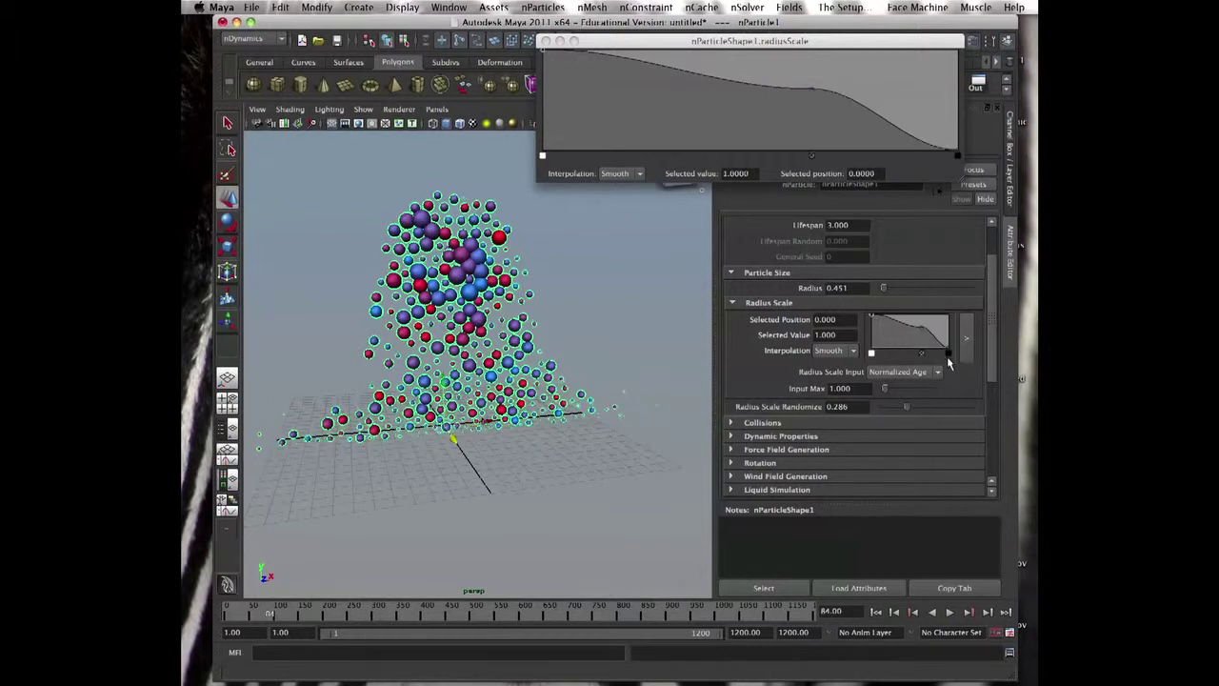
{"action": "left_click", "coordinate": [921, 355]}
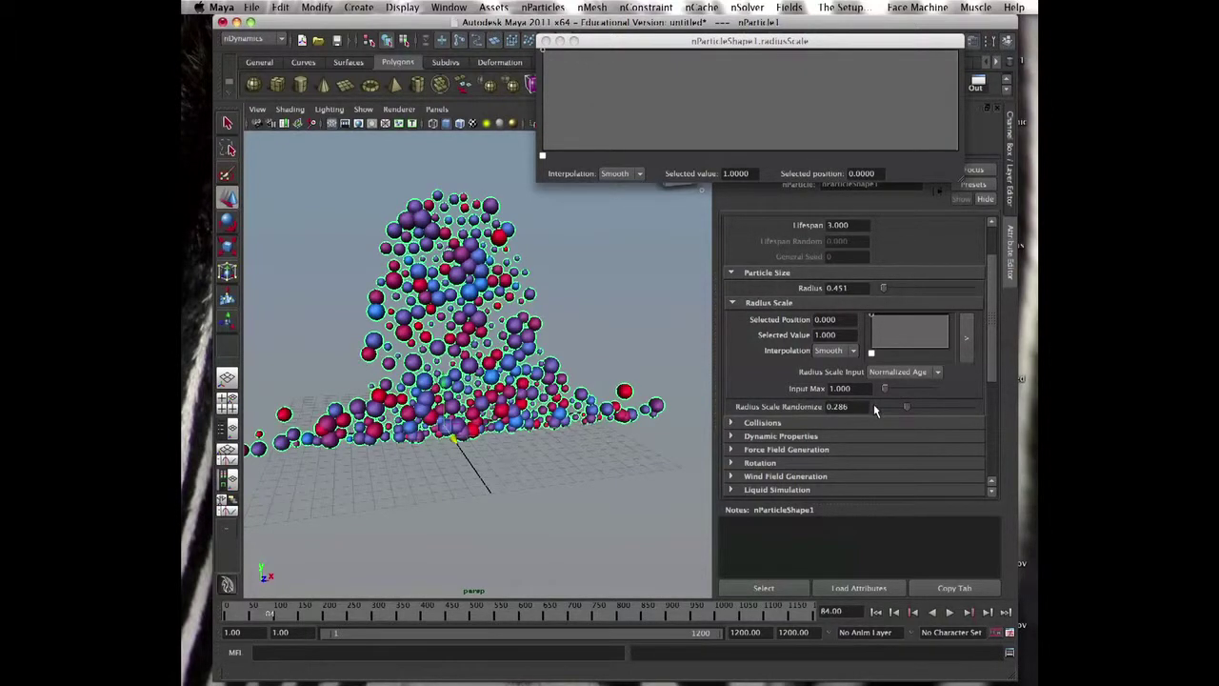
{"action": "double_click", "coordinate": [836, 407]}
{"action": "type", "text": "0"}
{"action": "key", "text": "Return"}
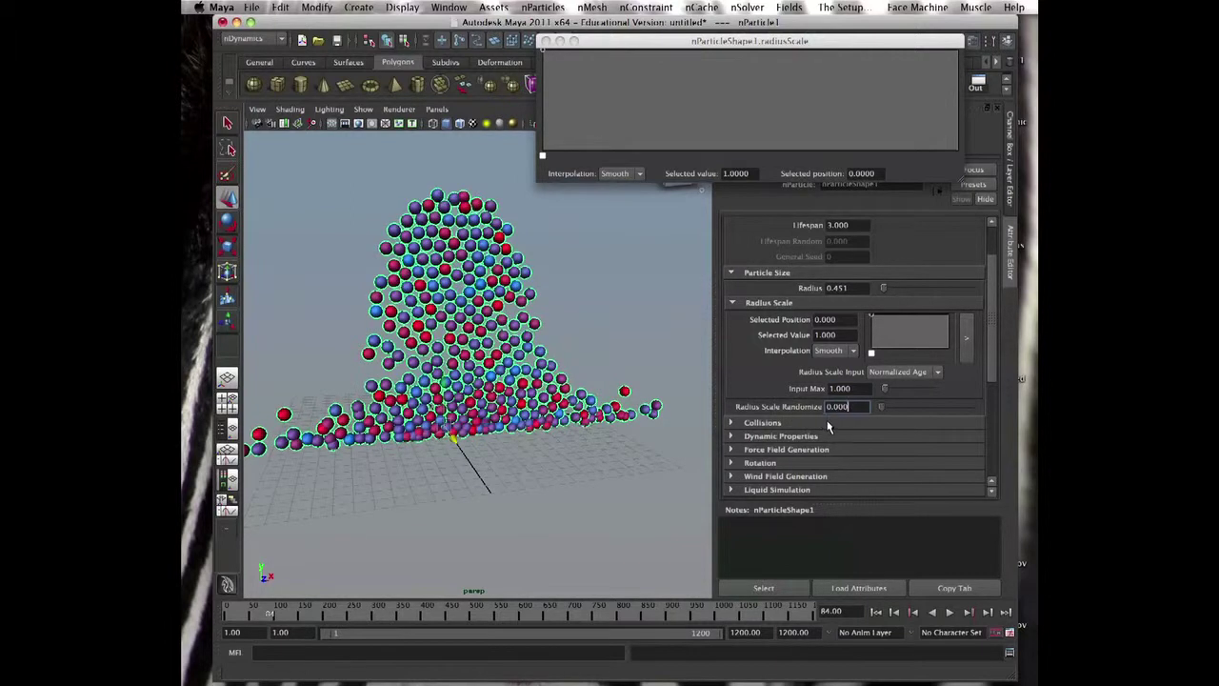
{"action": "left_click", "coordinate": [747, 305]}
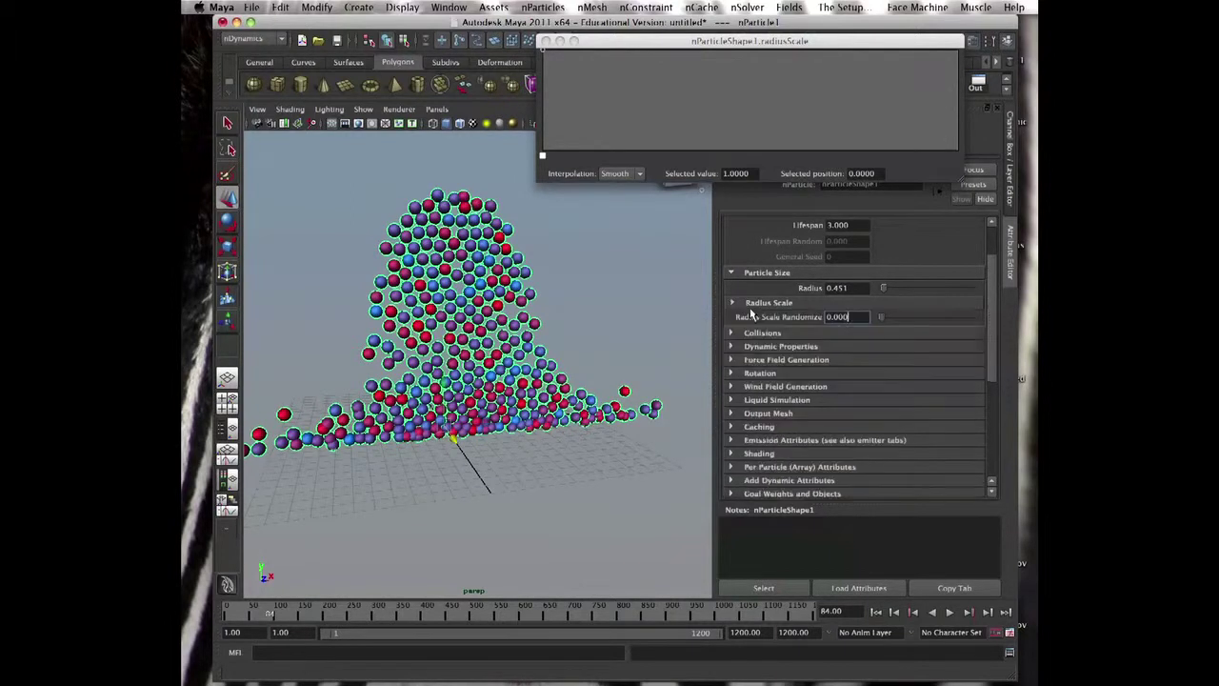
- Expand the Collisions settings and replay the simulation to watch the particles pile up
{"action": "left_click", "coordinate": [758, 333]}
{"action": "scroll", "coordinate": [957, 330], "scroll_direction": "down", "scroll_amount": 3}
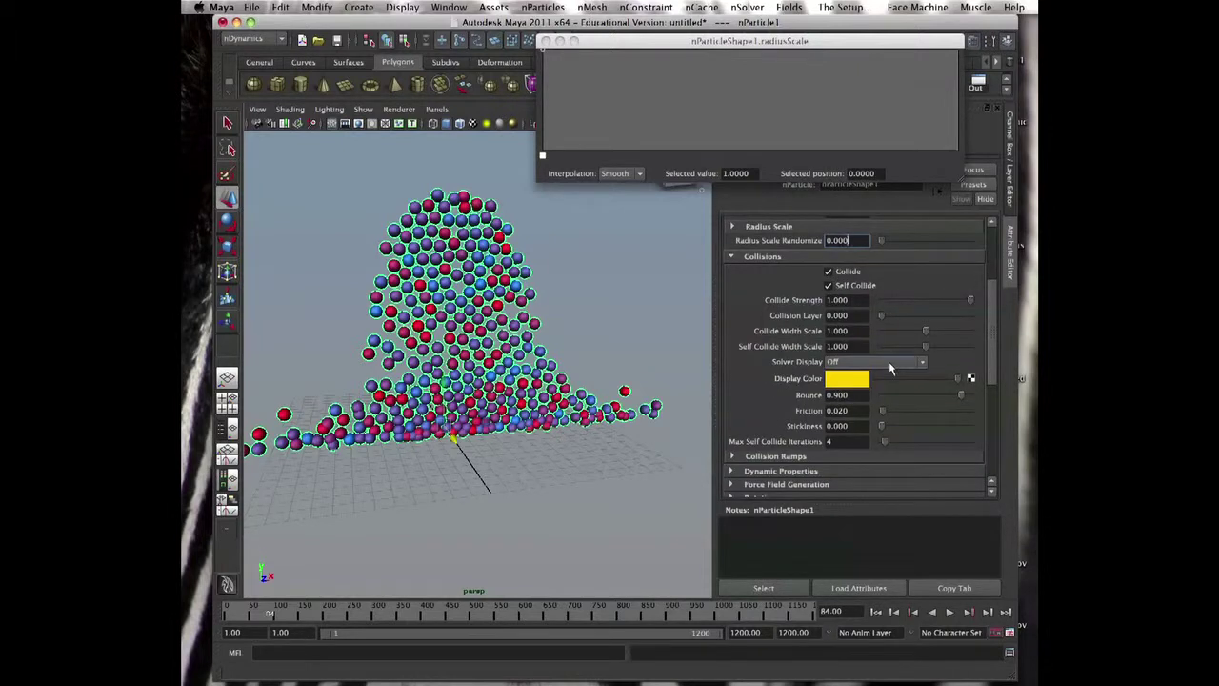
{"action": "left_click", "coordinate": [876, 612]}
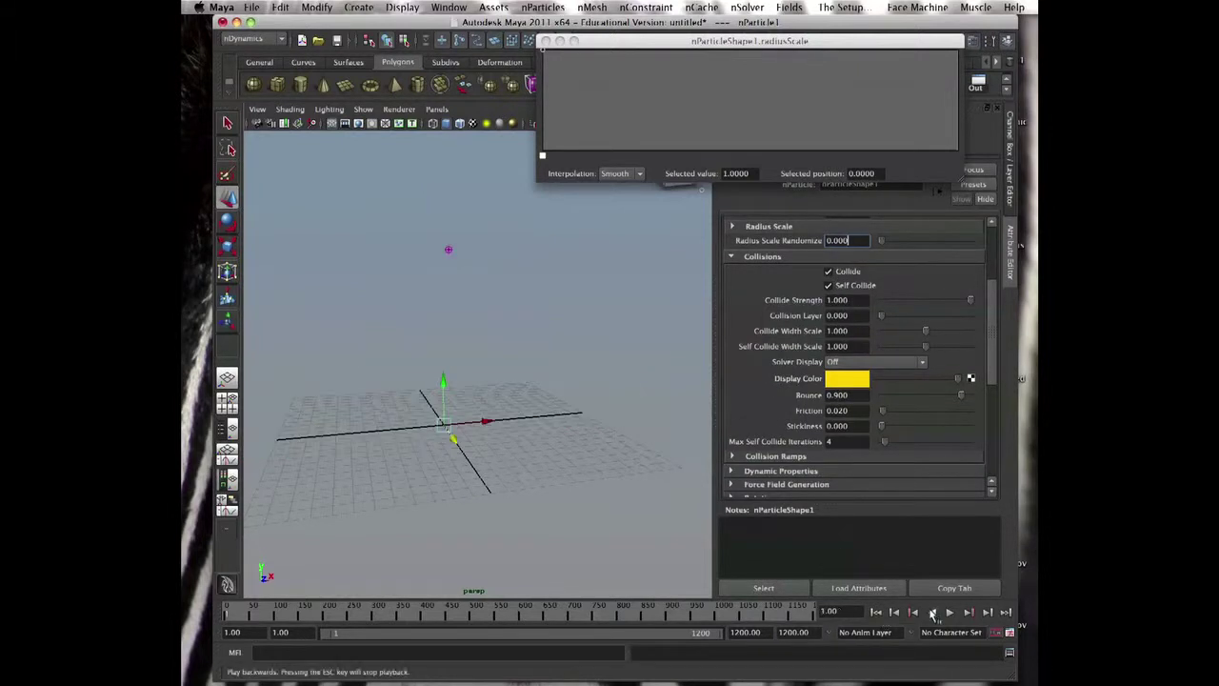
{"action": "left_click", "coordinate": [949, 612]}
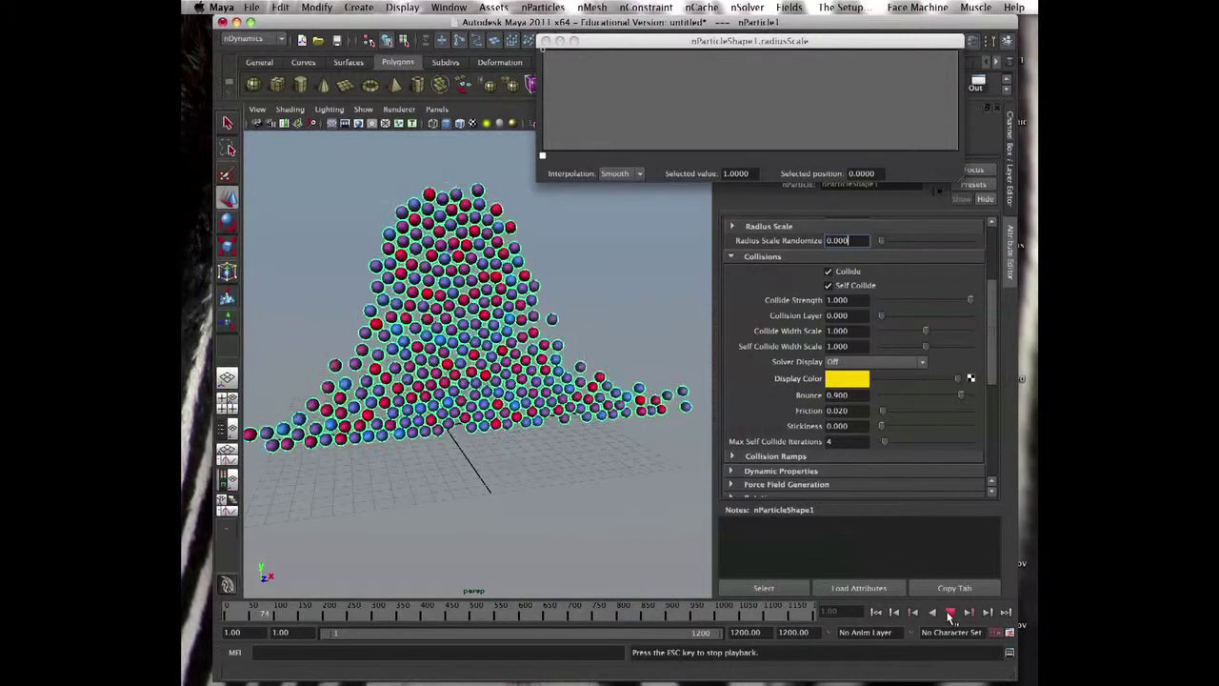
{"action": "left_click", "coordinate": [948, 613]}
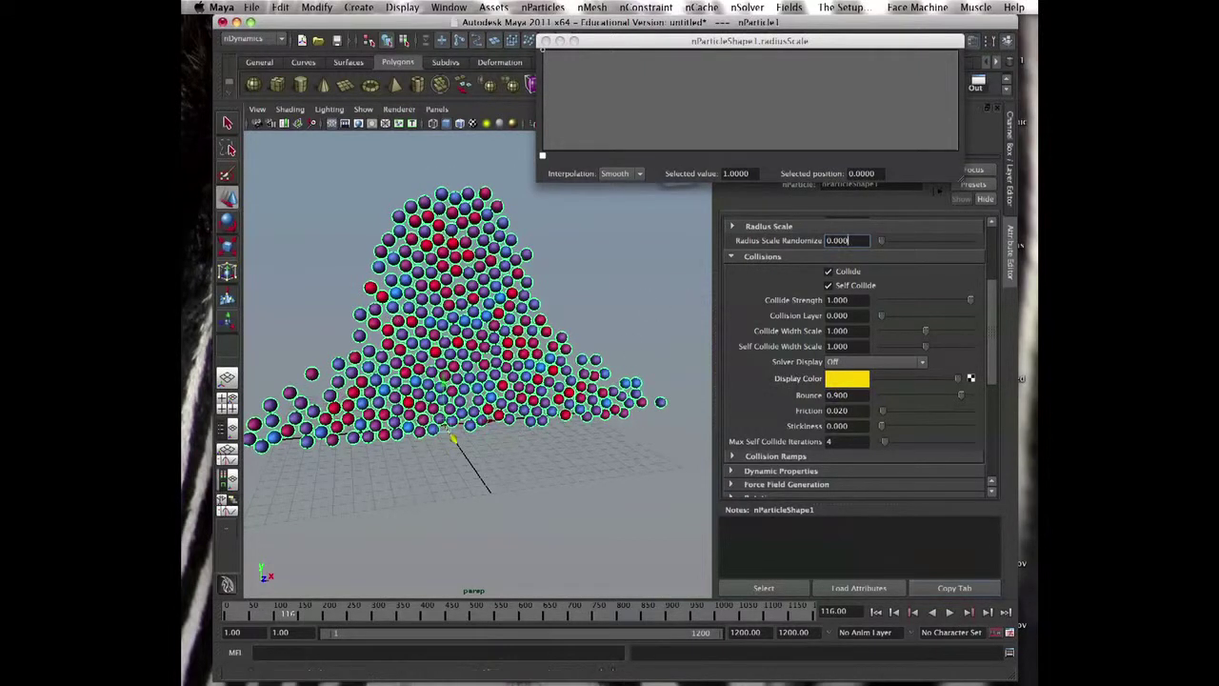
- Turn off Self Collide and replay the simulation
{"action": "left_click", "coordinate": [840, 287]}
{"action": "left_click", "coordinate": [876, 612]}
{"action": "left_click", "coordinate": [948, 612]}
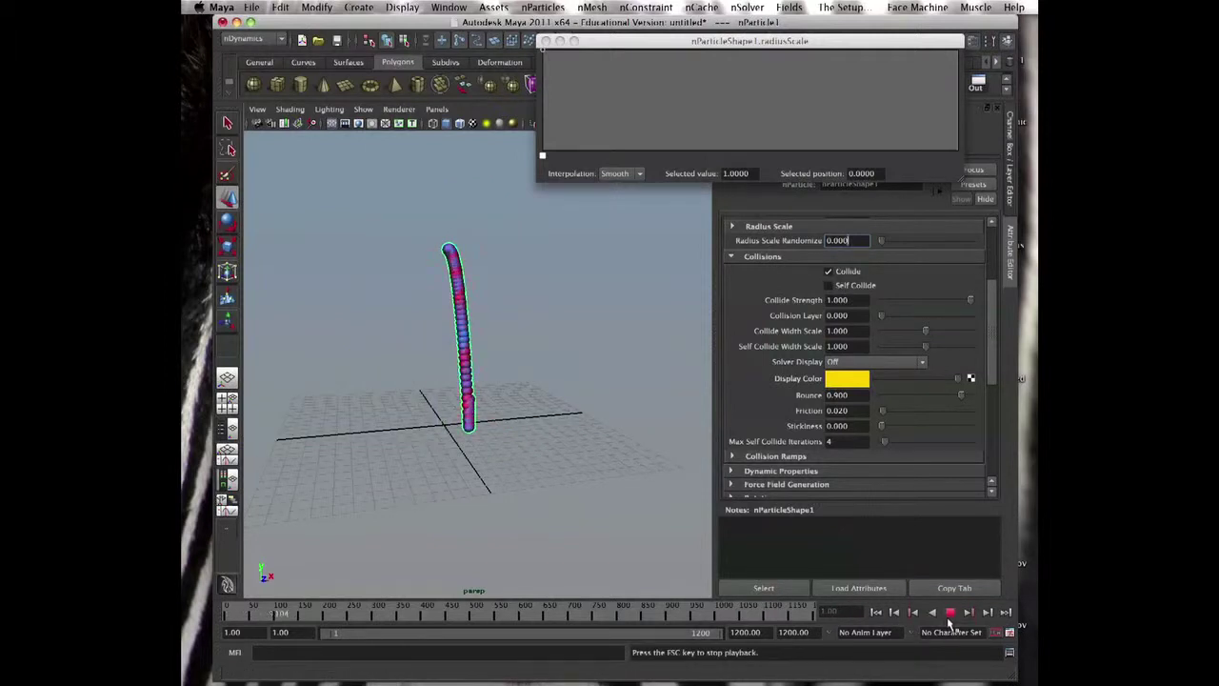
{"action": "left_click", "coordinate": [949, 614]}
- Replay with both Collide and Self Collide off, then rewind and re-enable Collide
{"action": "left_click", "coordinate": [876, 613]}
{"action": "left_click", "coordinate": [829, 285]}
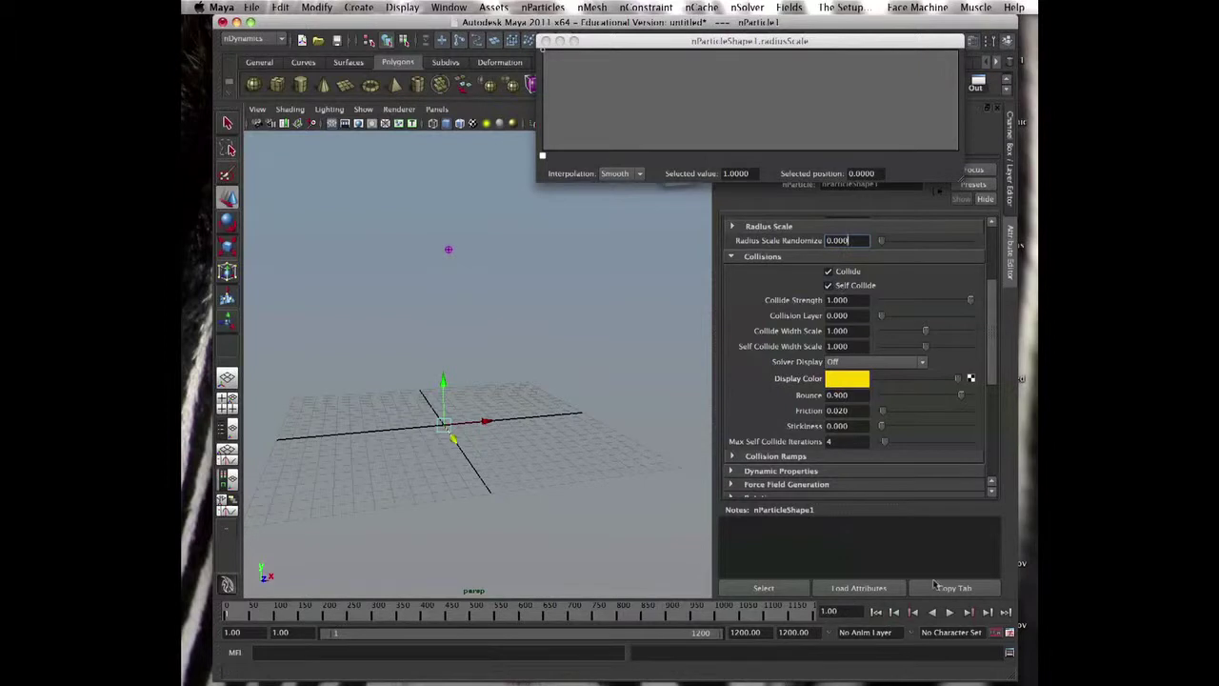
{"action": "left_click", "coordinate": [828, 272]}
{"action": "left_click", "coordinate": [828, 285]}
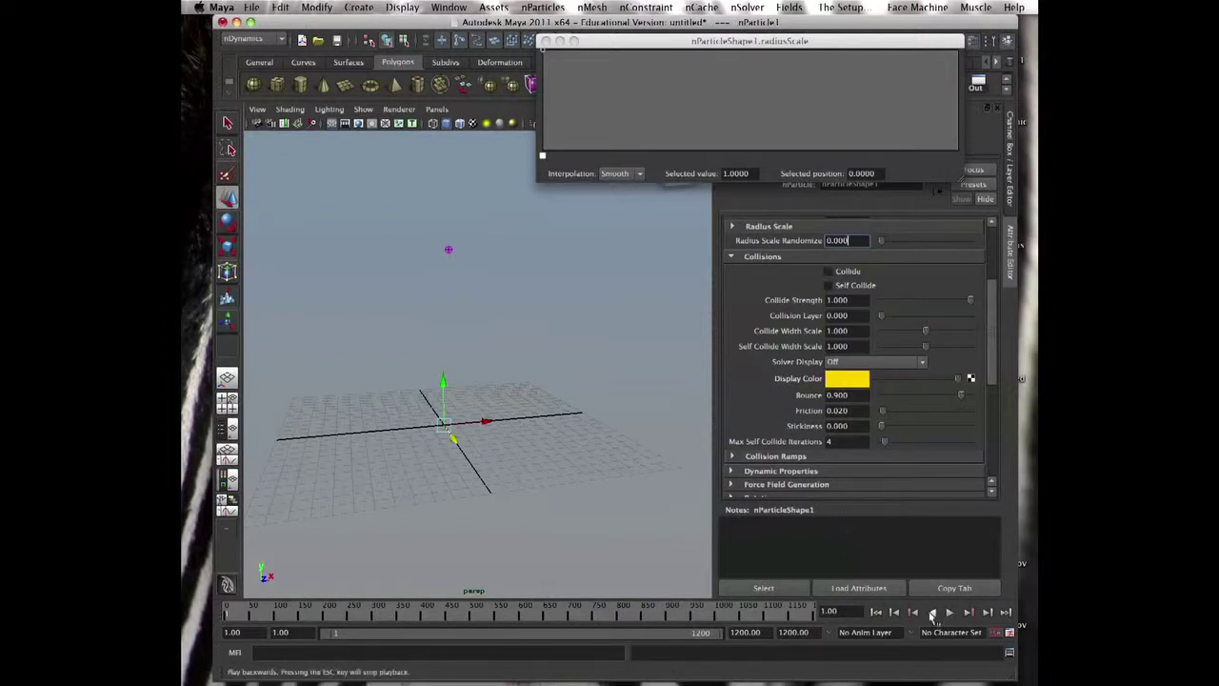
{"action": "left_click", "coordinate": [948, 612]}
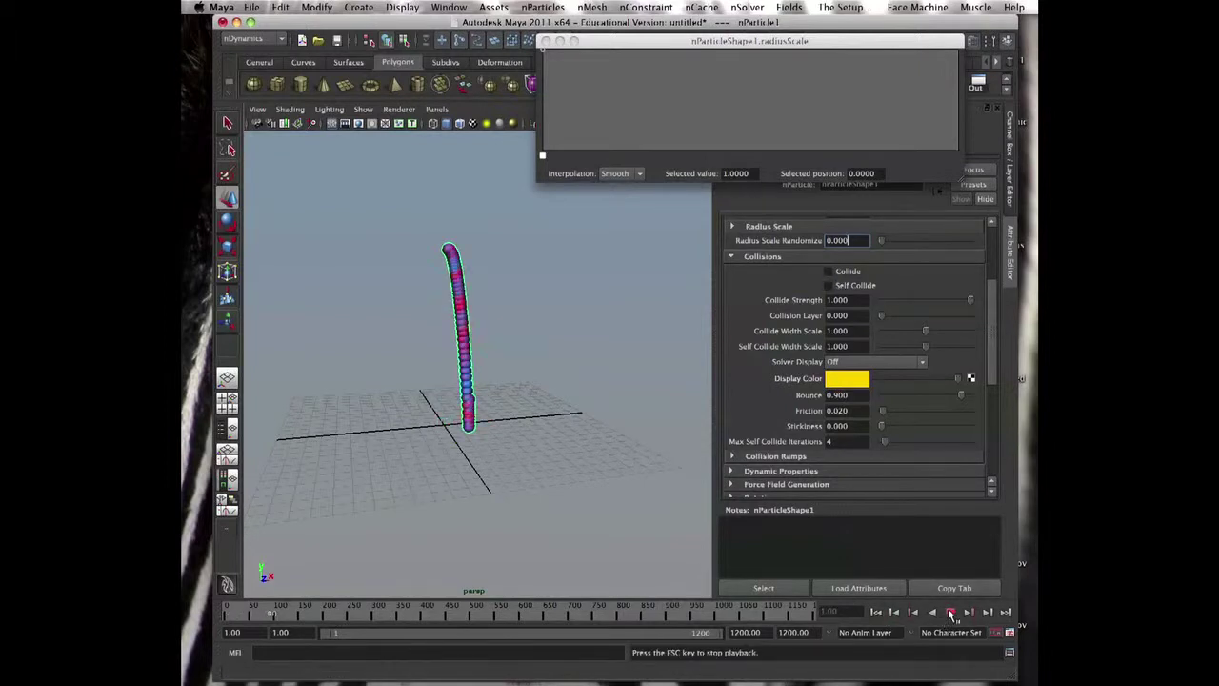
{"action": "left_click", "coordinate": [948, 615]}
{"action": "left_click", "coordinate": [877, 613]}
{"action": "left_click", "coordinate": [829, 271]}
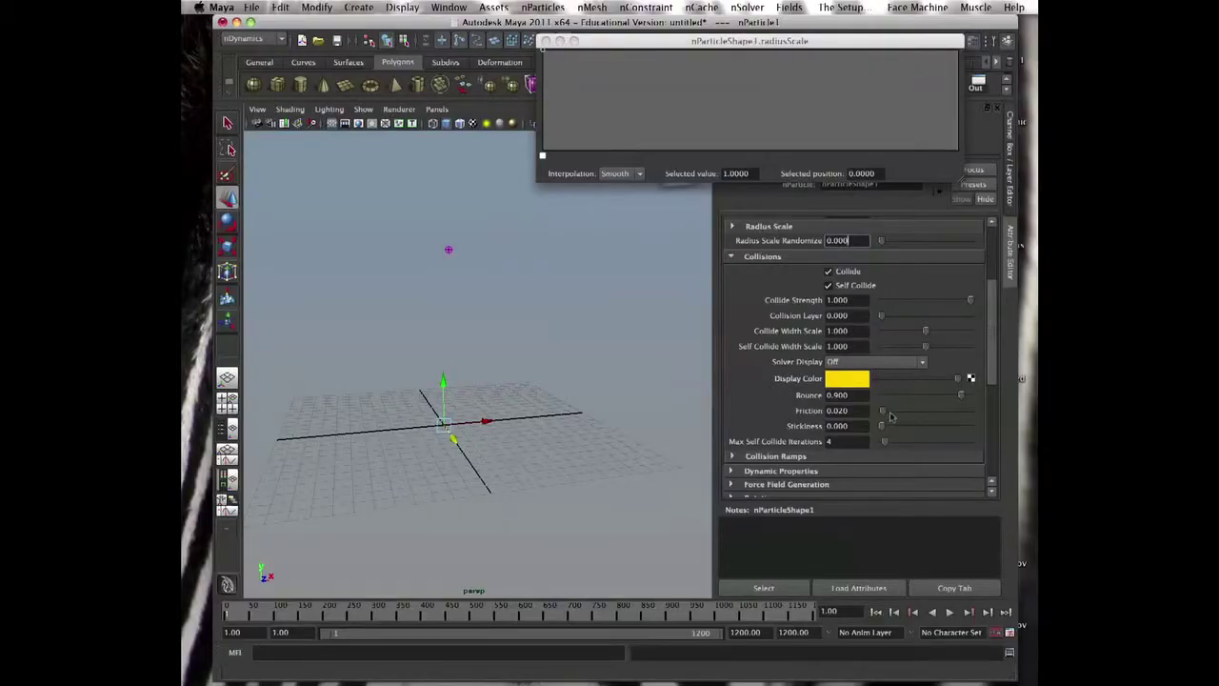
- Inspect the Collision Layer value and nParticles menu, then scroll through the remaining attribute sections
{"action": "left_click", "coordinate": [837, 315]}
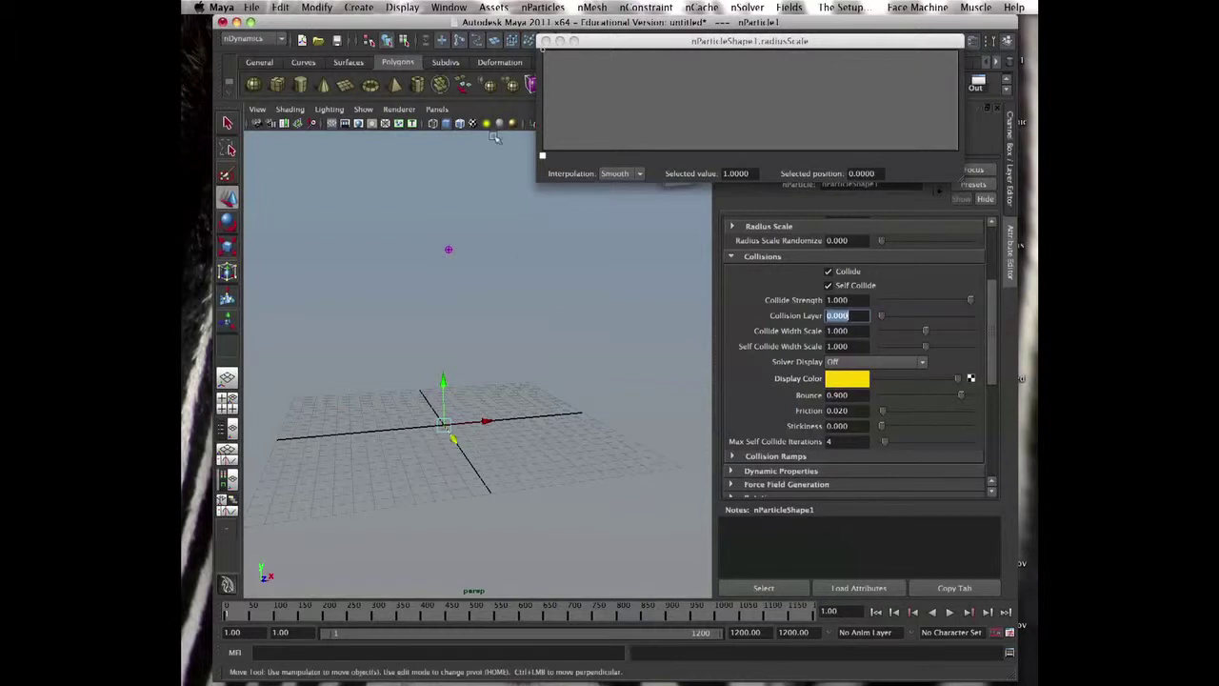
{"action": "left_click", "coordinate": [542, 8]}
{"action": "mouse_move", "coordinate": [592, 7]}
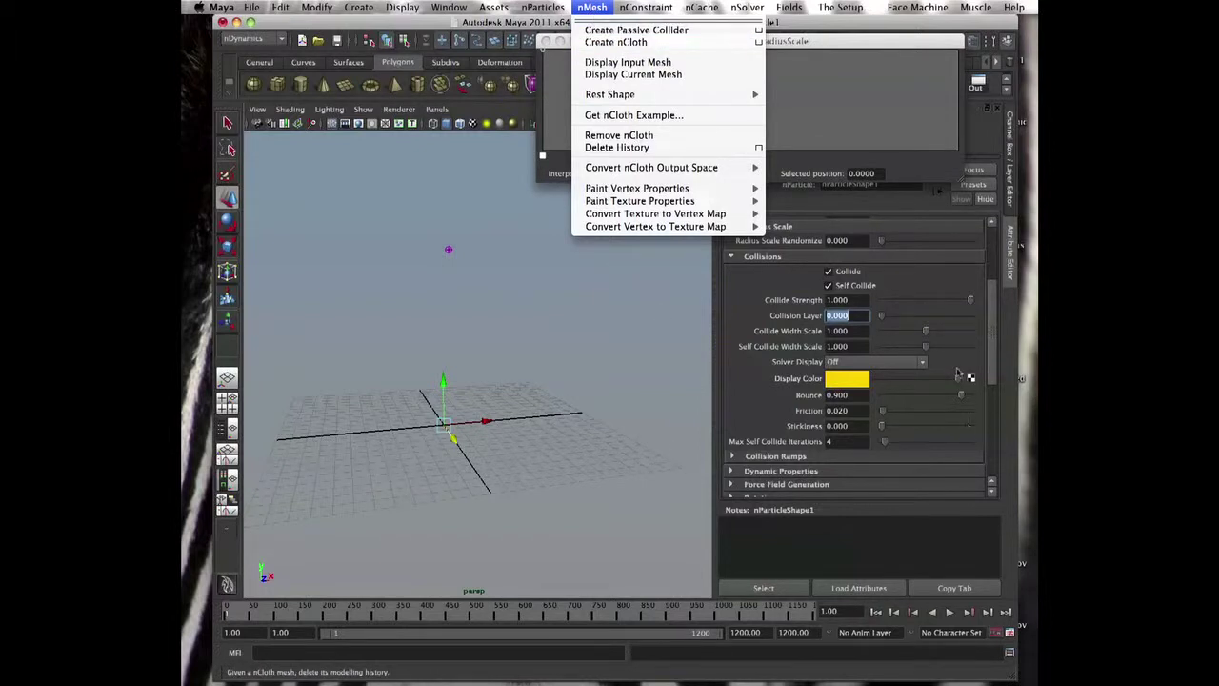
{"action": "left_click", "coordinate": [992, 320]}
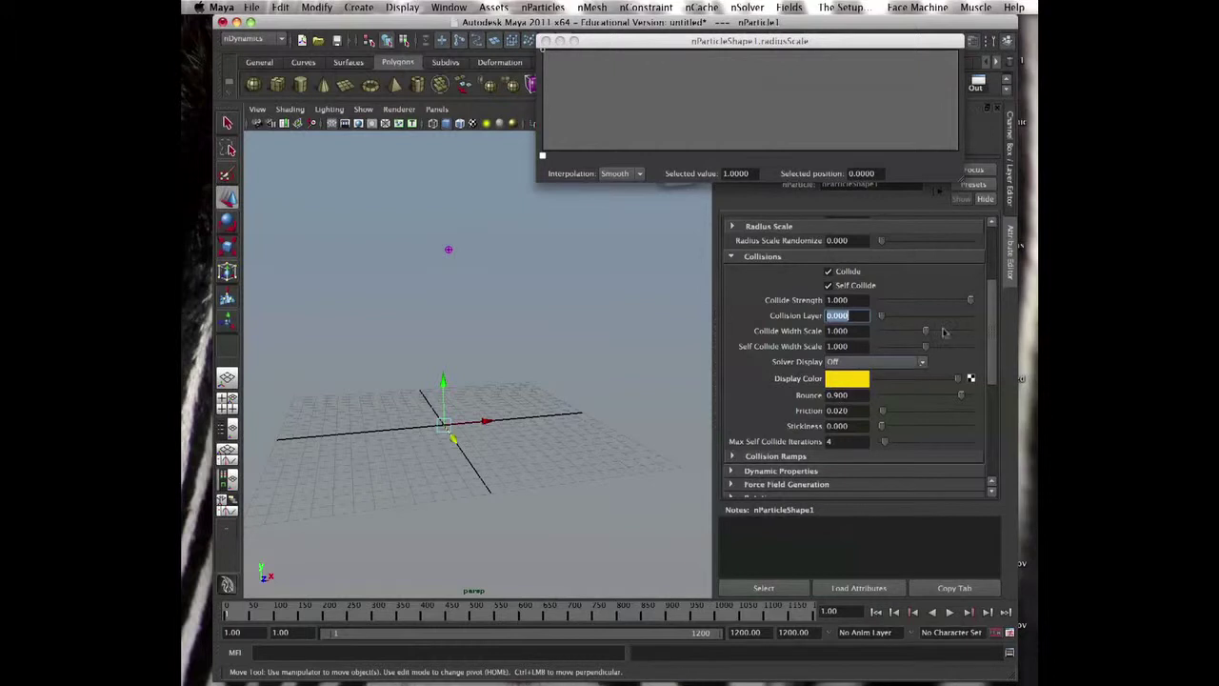
{"action": "scroll", "coordinate": [963, 321], "scroll_direction": "down", "scroll_amount": 5}
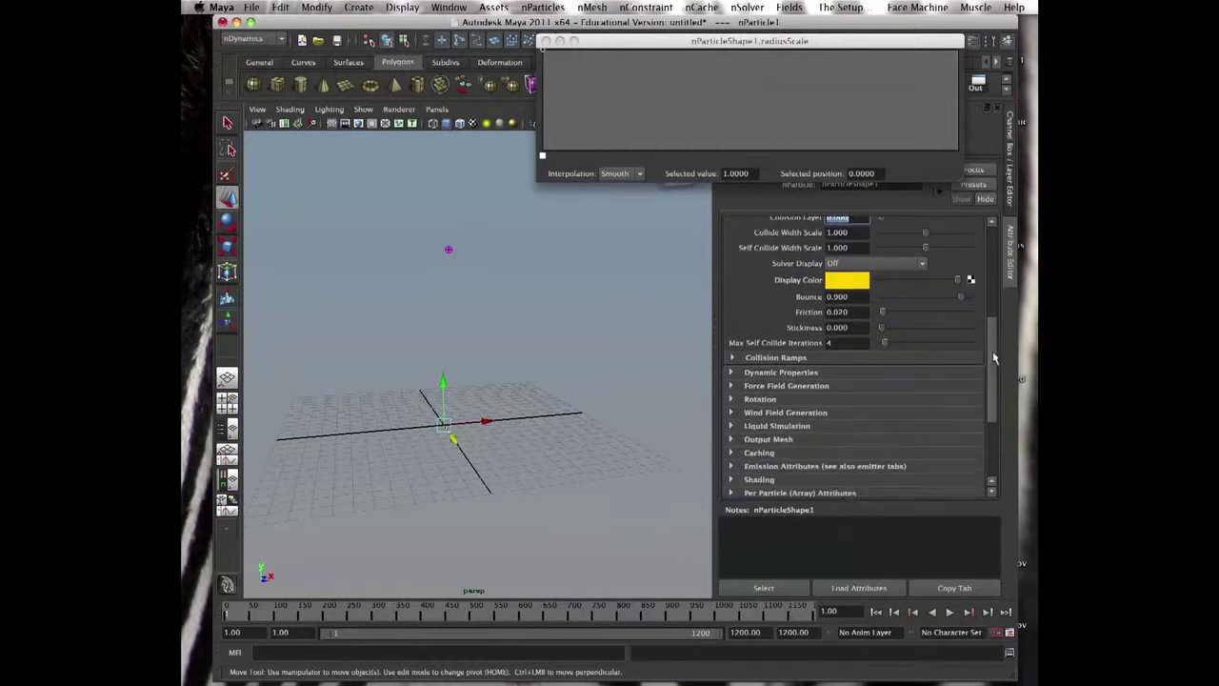
{"action": "scroll", "coordinate": [981, 328], "scroll_direction": "down", "scroll_amount": 1}
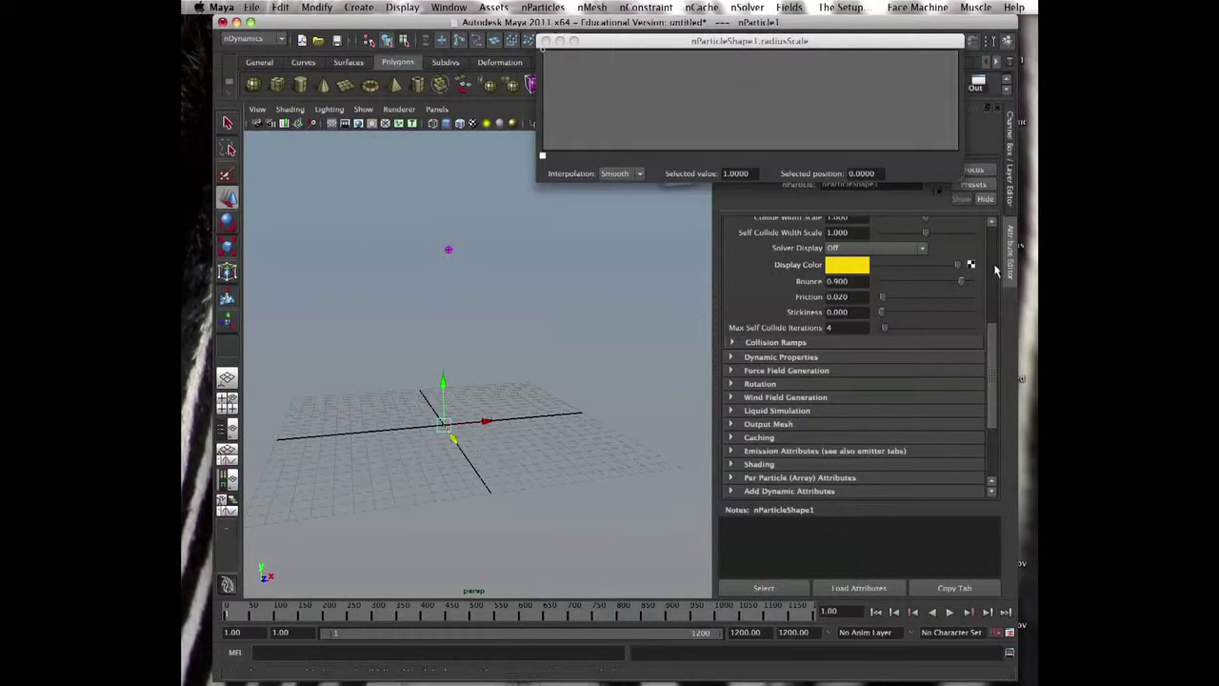
{"action": "scroll", "coordinate": [993, 373], "scroll_direction": "down", "scroll_amount": 3}
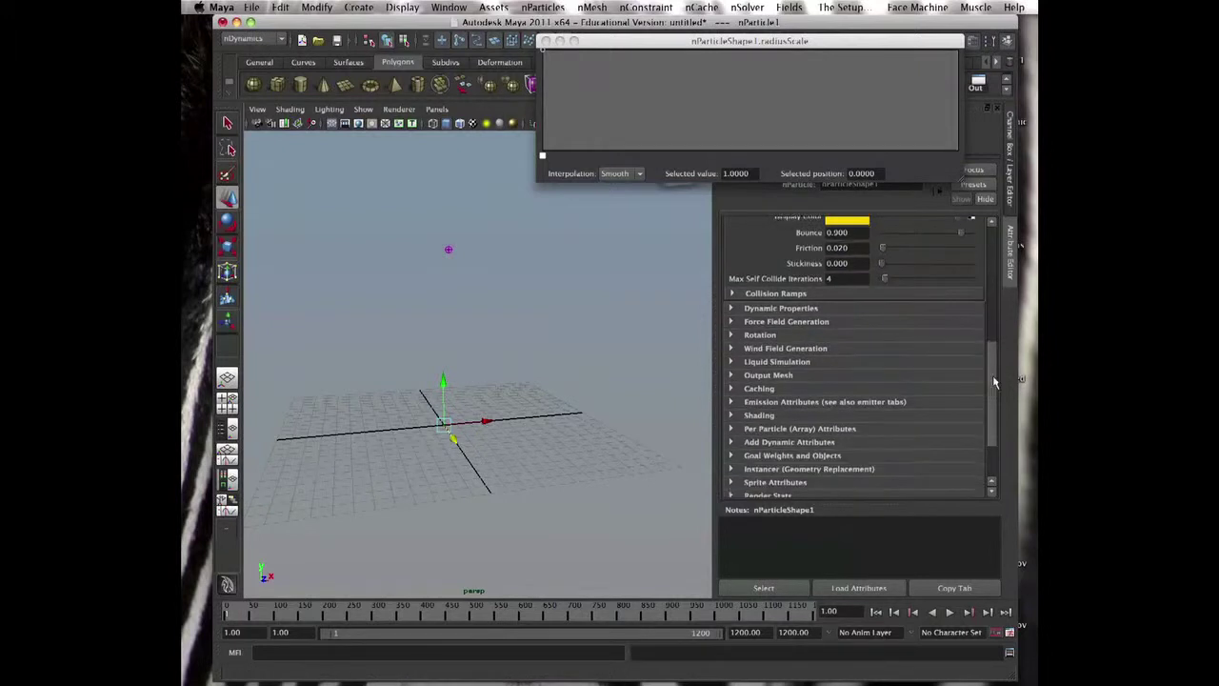
{"action": "left_click", "coordinate": [768, 296]}
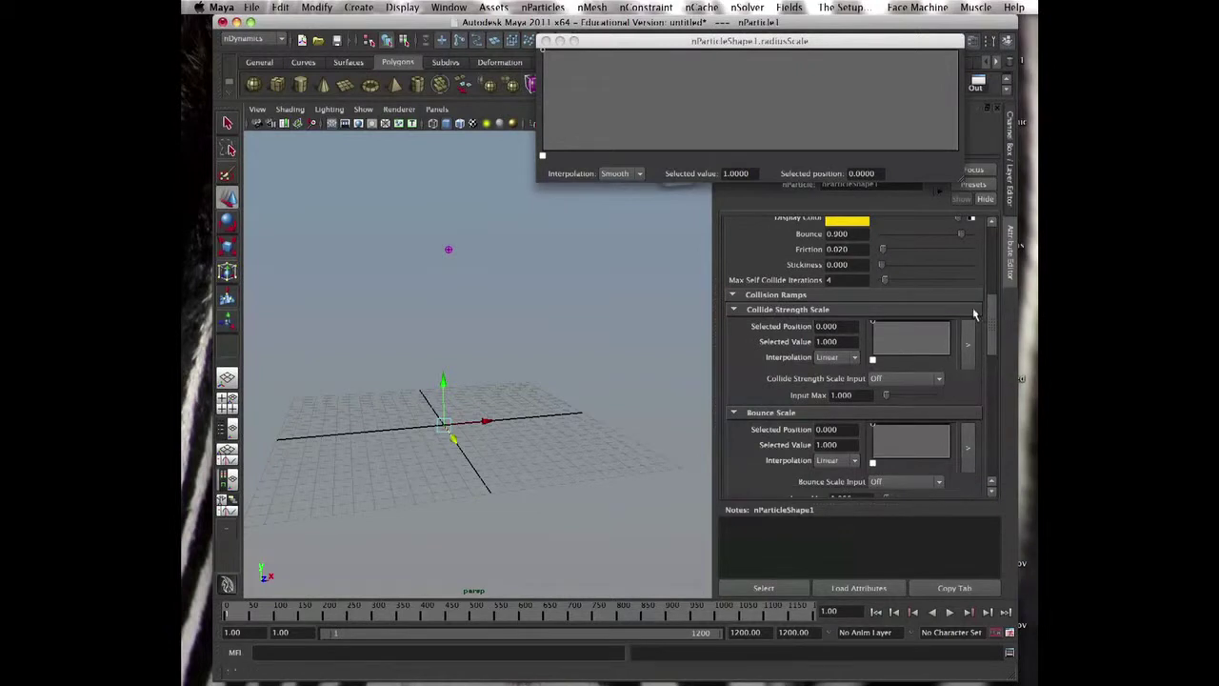
{"action": "left_click_drag", "start_coordinate": [992, 316], "coordinate": [992, 381]}
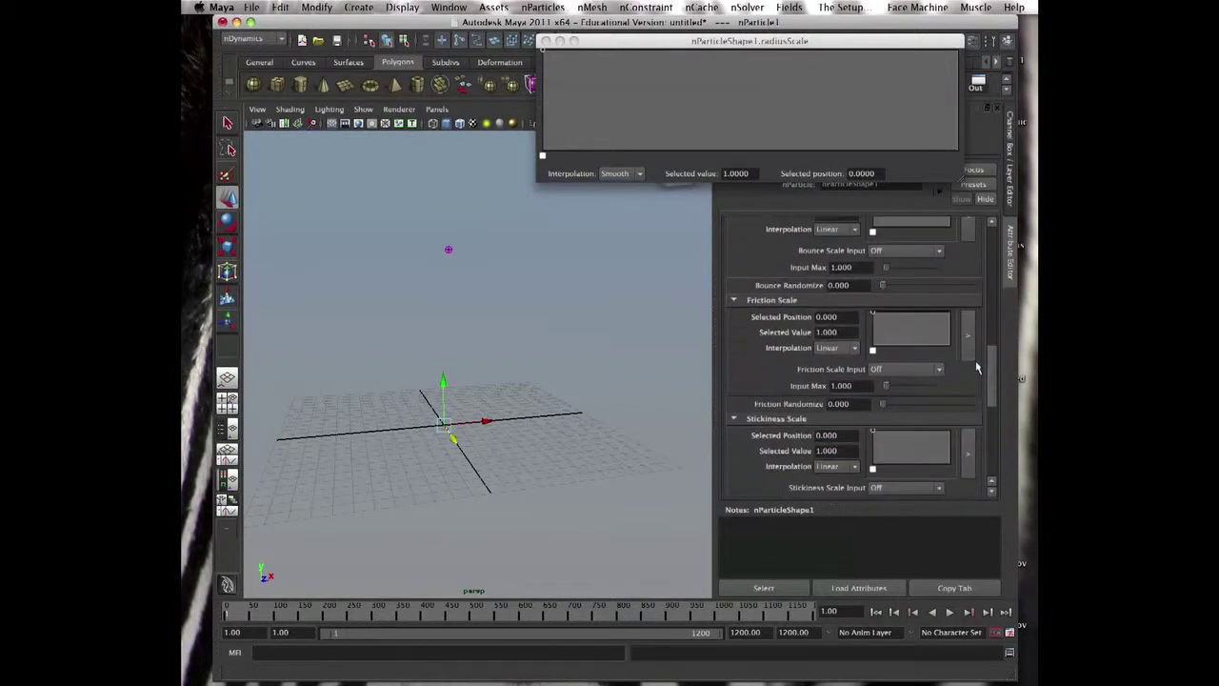
{"action": "scroll", "coordinate": [986, 430], "scroll_direction": "up", "scroll_amount": 3}
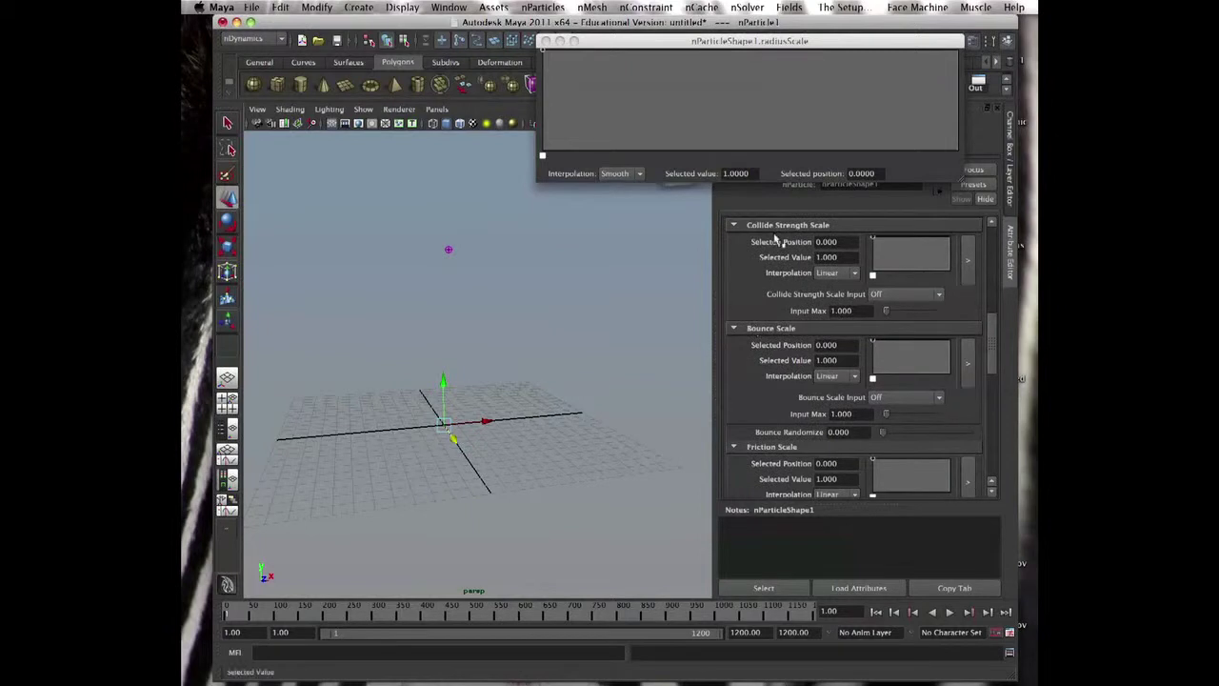
{"action": "left_click", "coordinate": [773, 224]}
{"action": "left_click", "coordinate": [787, 239]}
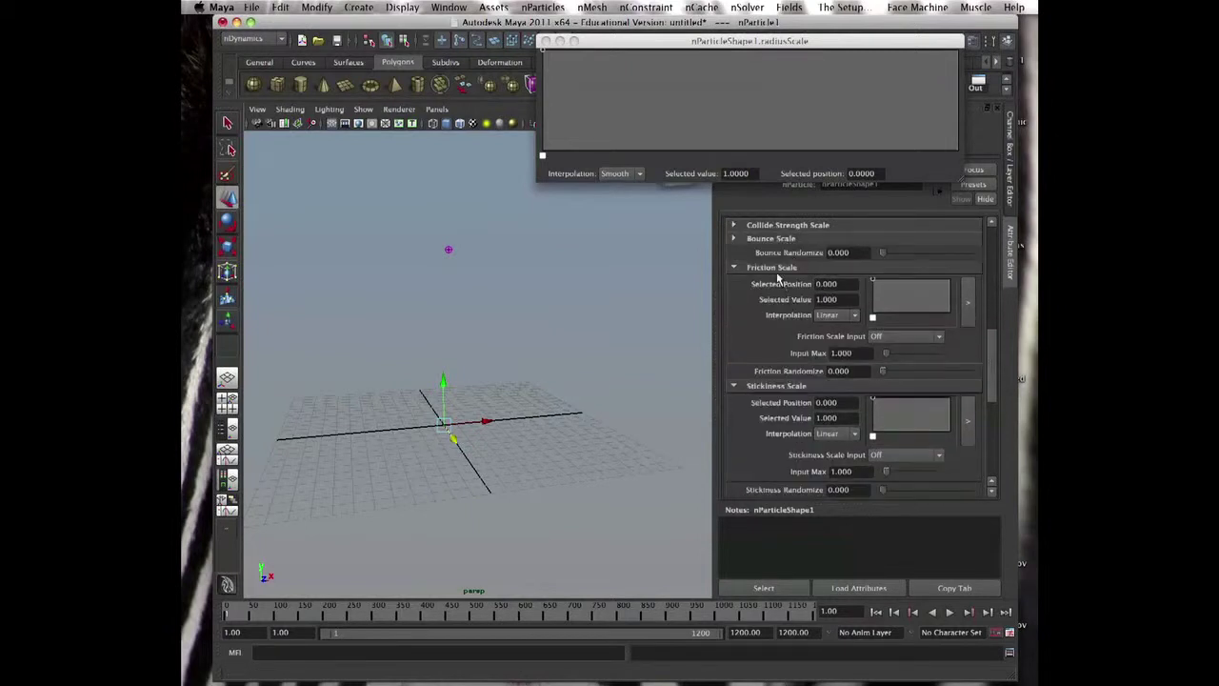
{"action": "scroll", "coordinate": [986, 357], "scroll_direction": "up", "scroll_amount": 5}
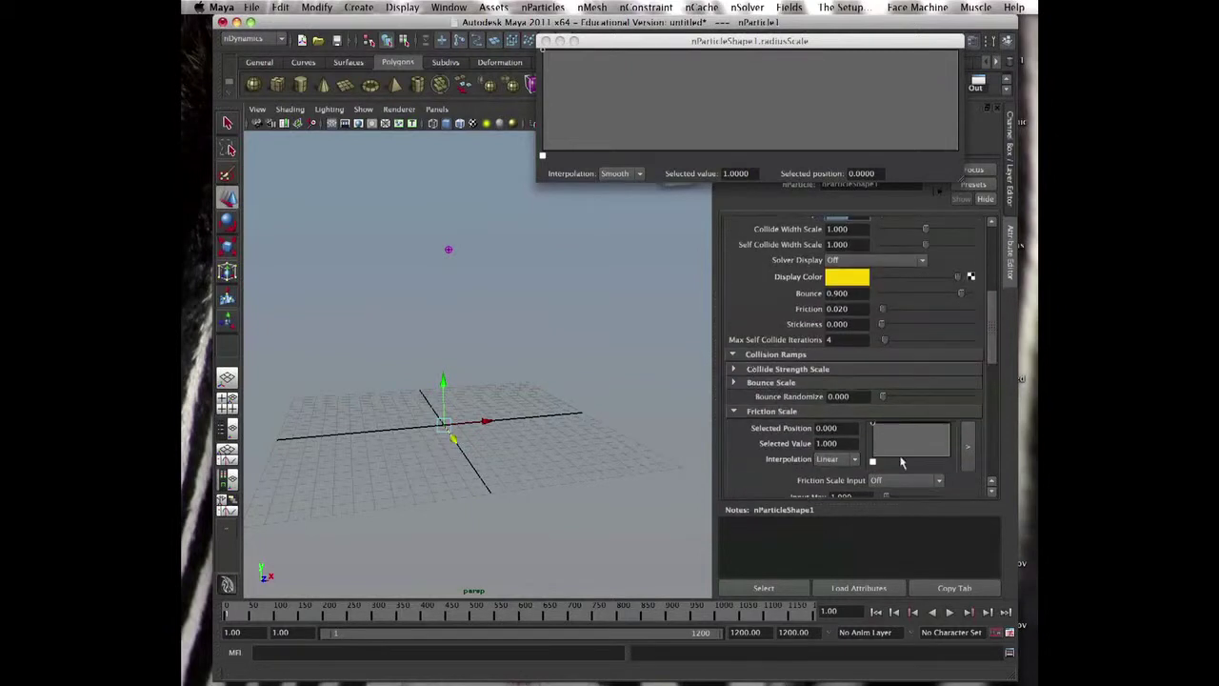
{"action": "scroll", "coordinate": [994, 408], "scroll_direction": "up", "scroll_amount": 2}
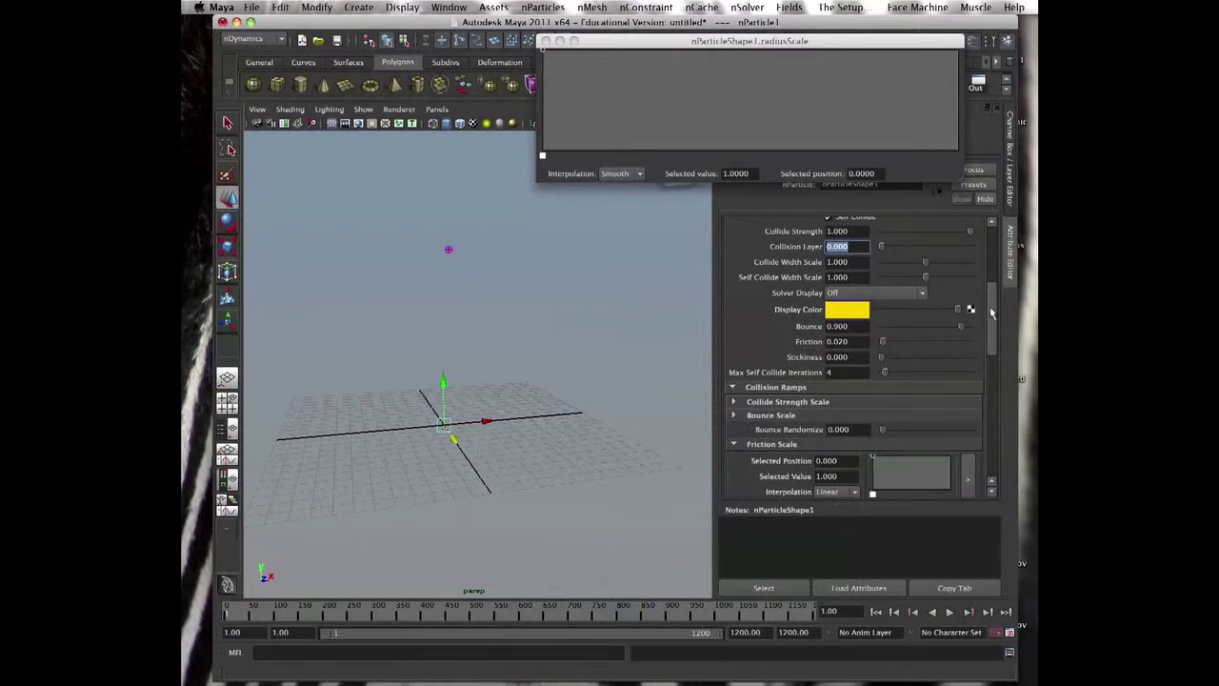
{"action": "left_click_drag", "start_coordinate": [990, 309], "coordinate": [994, 327]}
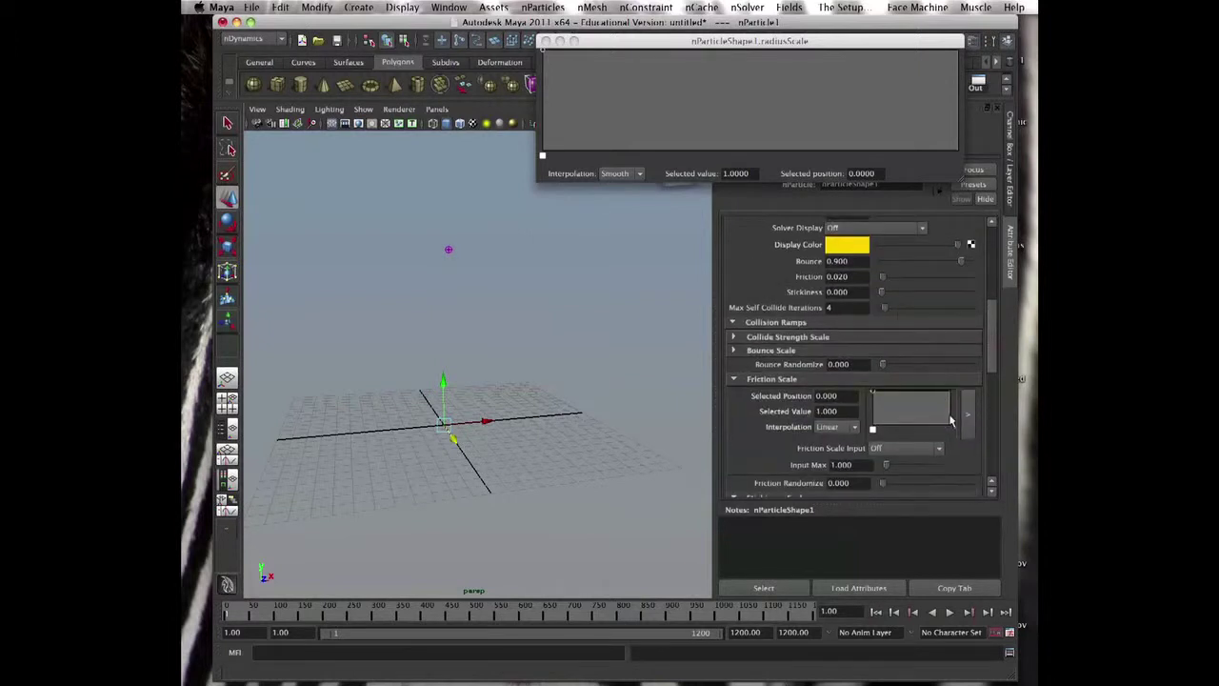
{"action": "left_click", "coordinate": [733, 324]}
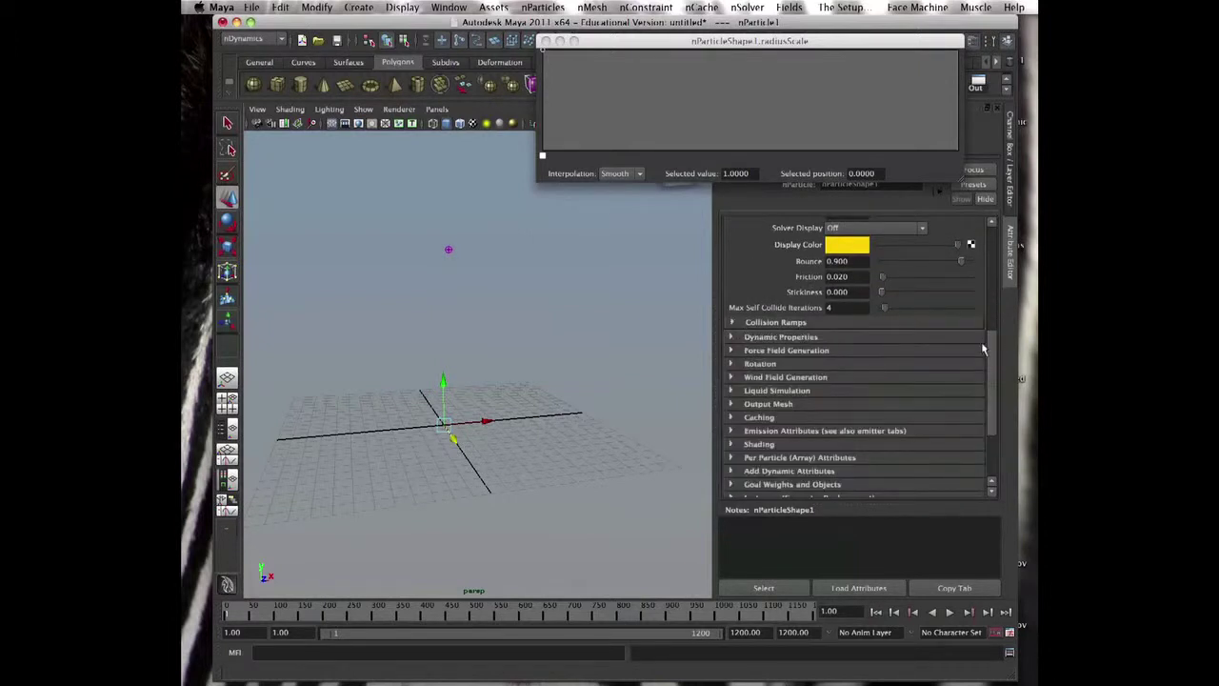
{"action": "scroll", "coordinate": [740, 320], "scroll_direction": "down", "scroll_amount": 1}
- Expand Dynamic Properties, close the radius scale ramp window, and check nucleus1's gravity settings
{"action": "left_click", "coordinate": [789, 323]}
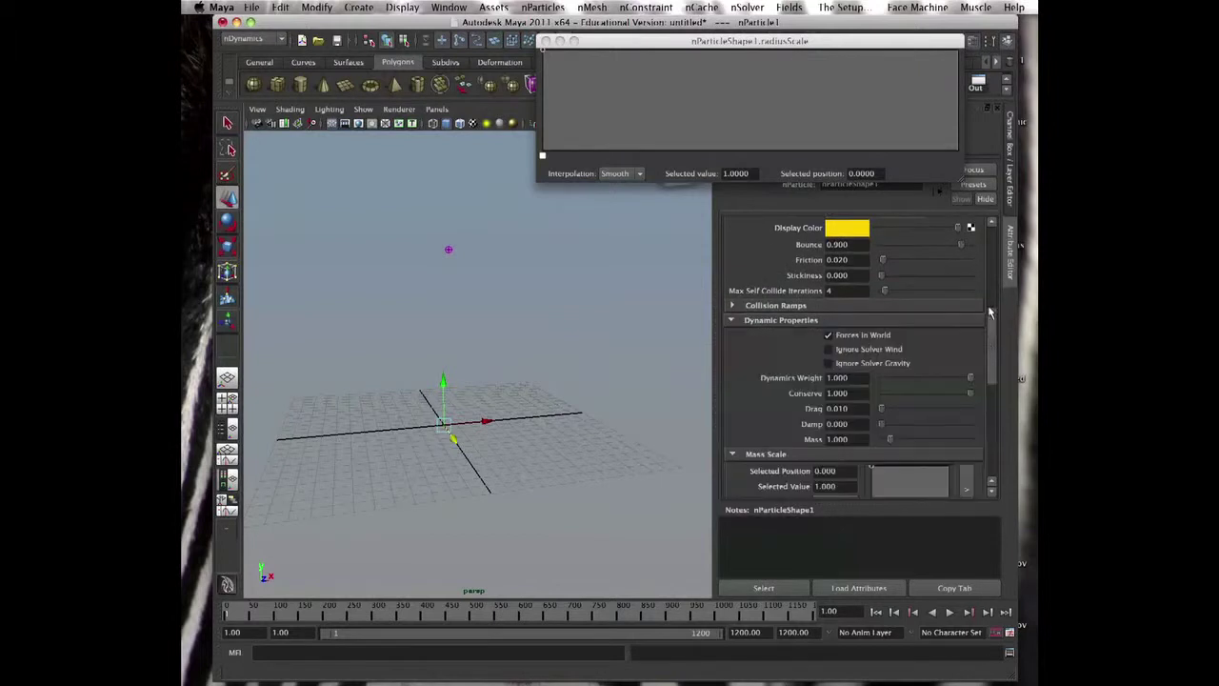
{"action": "left_click_drag", "start_coordinate": [993, 326], "coordinate": [994, 347]}
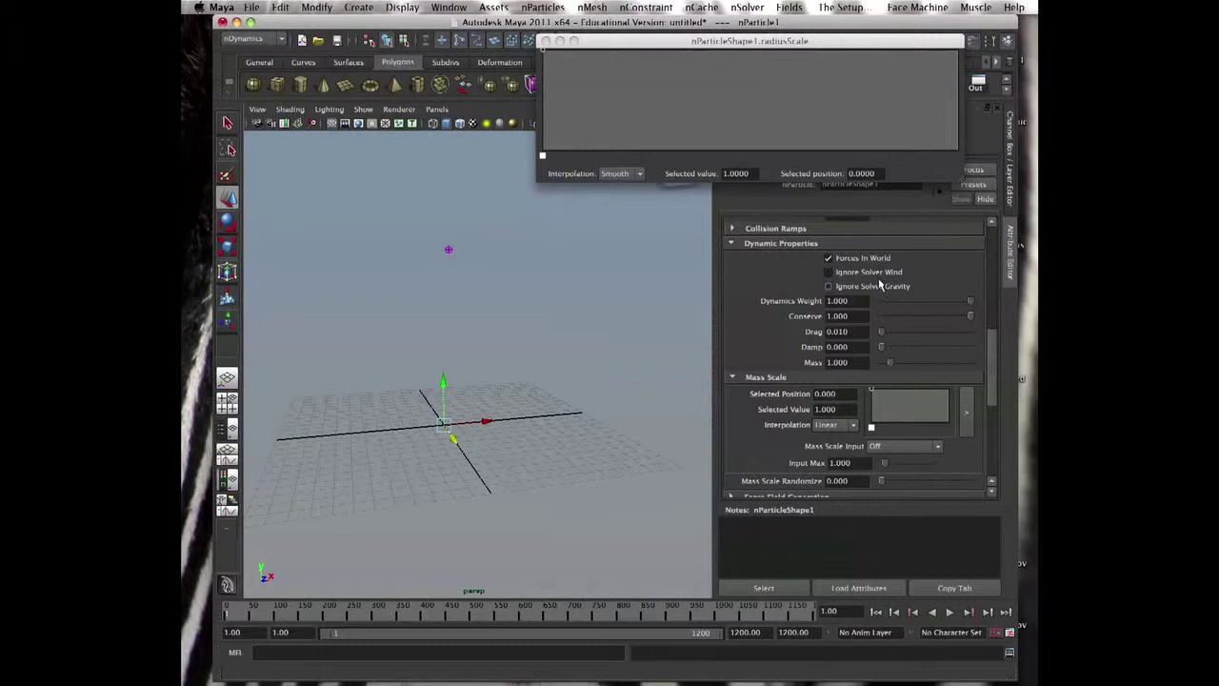
{"action": "left_click", "coordinate": [544, 41]}
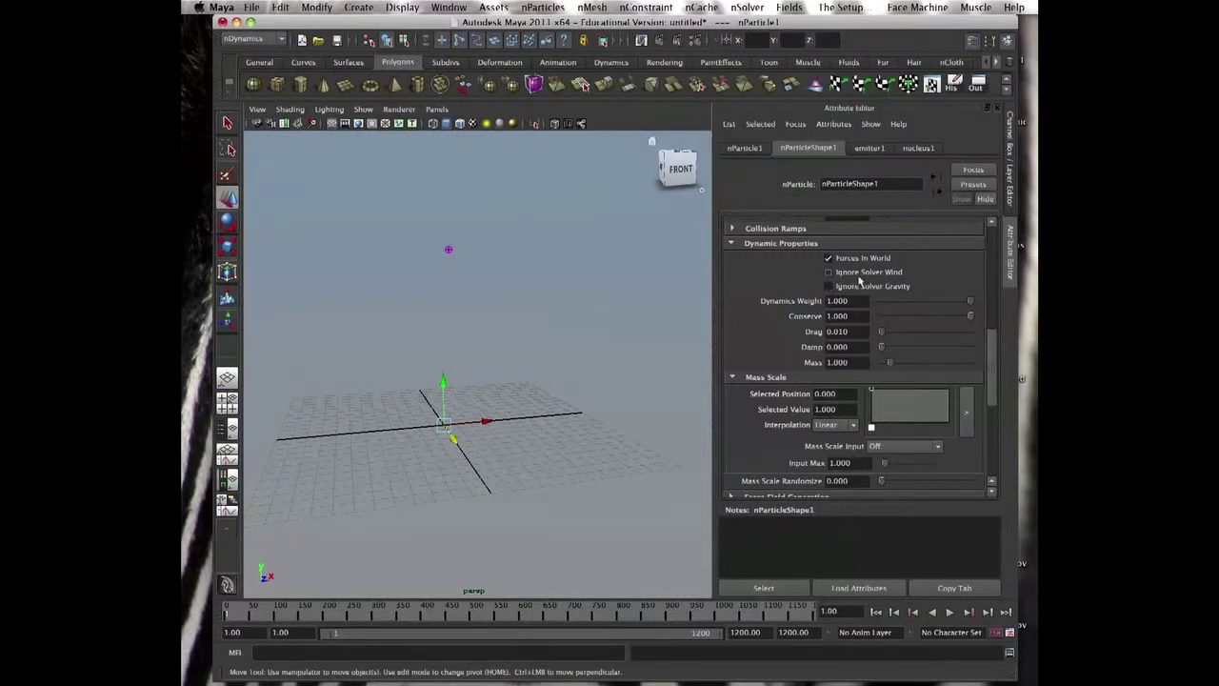
{"action": "left_click", "coordinate": [919, 148]}
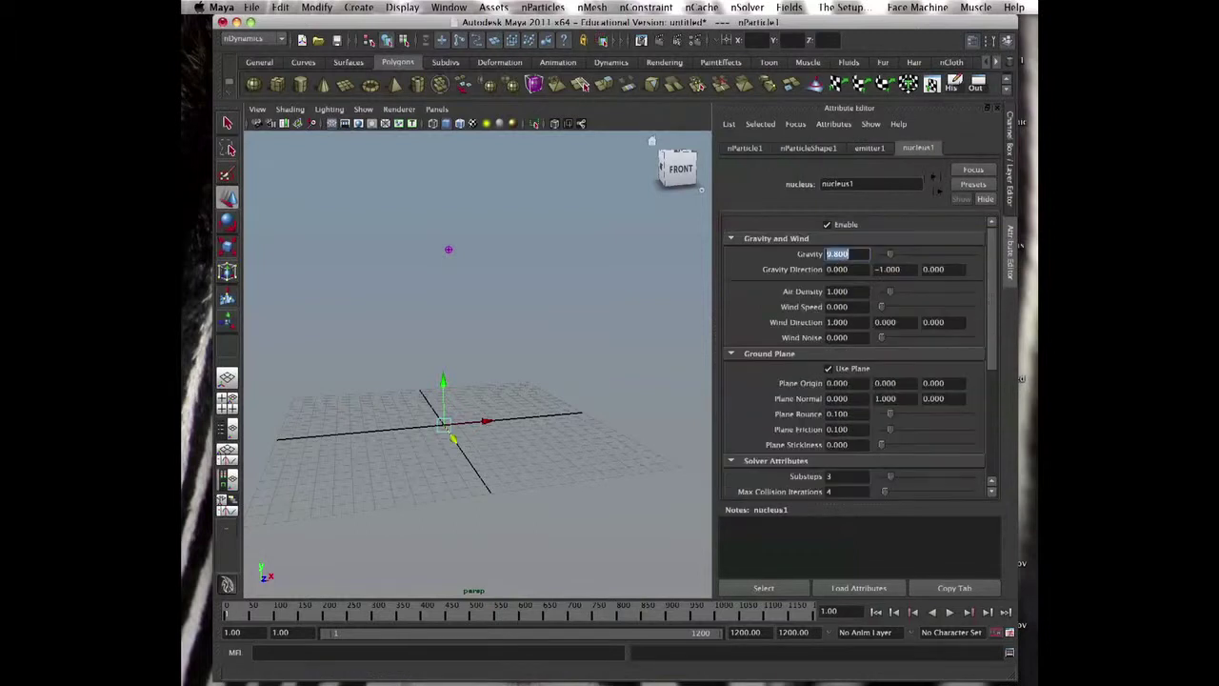
{"action": "left_click", "coordinate": [867, 148]}
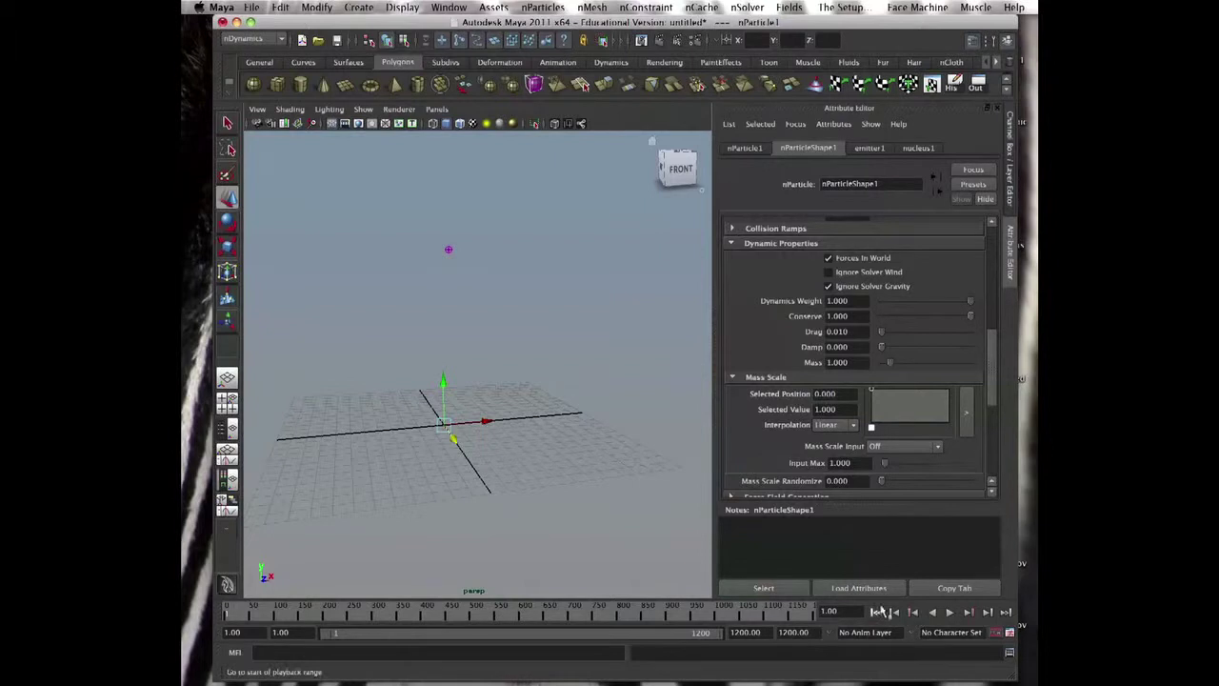
- Play the particles ignoring solver gravity, then uncheck Ignore Solver Gravity and collapse Mass Scale
{"action": "left_click", "coordinate": [950, 612]}
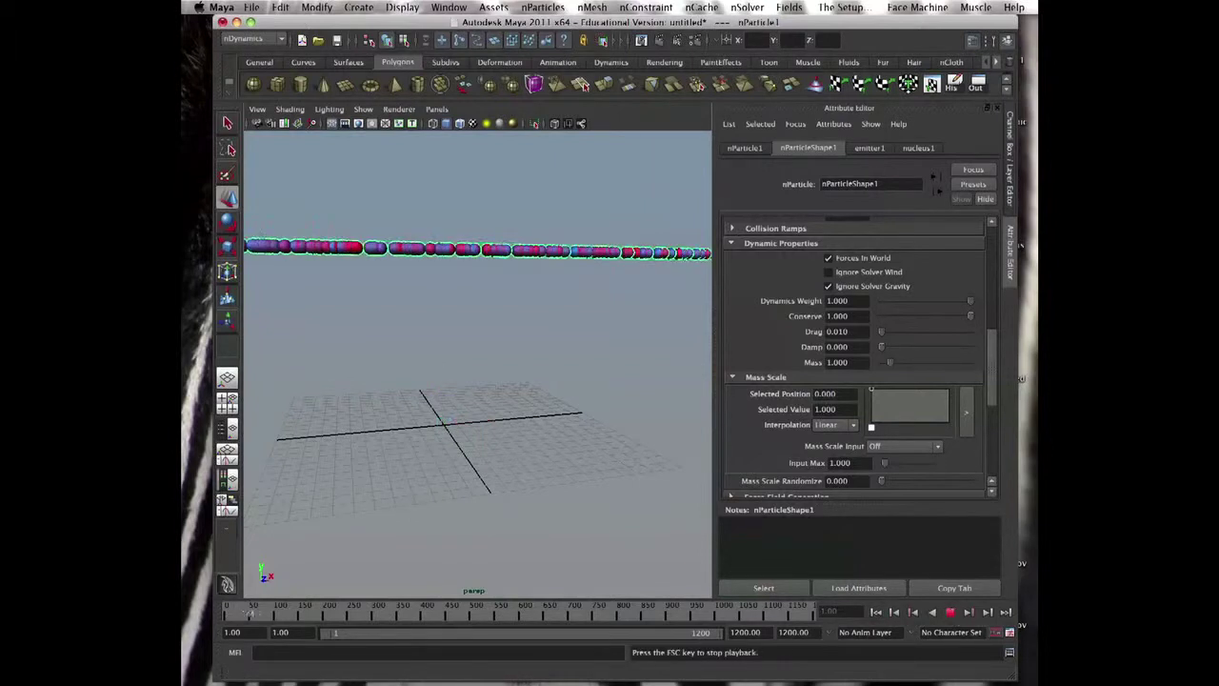
{"action": "left_click", "coordinate": [949, 613]}
{"action": "left_click", "coordinate": [876, 612]}
{"action": "left_click", "coordinate": [870, 287]}
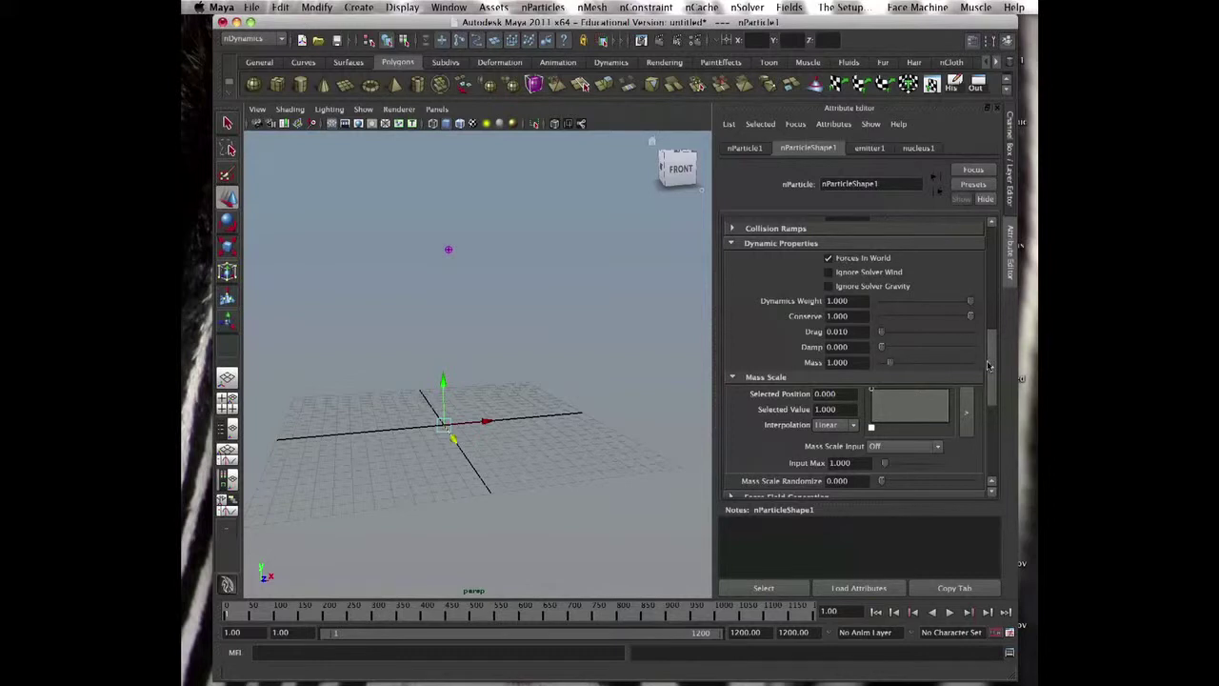
{"action": "left_click_drag", "start_coordinate": [987, 366], "coordinate": [991, 380]}
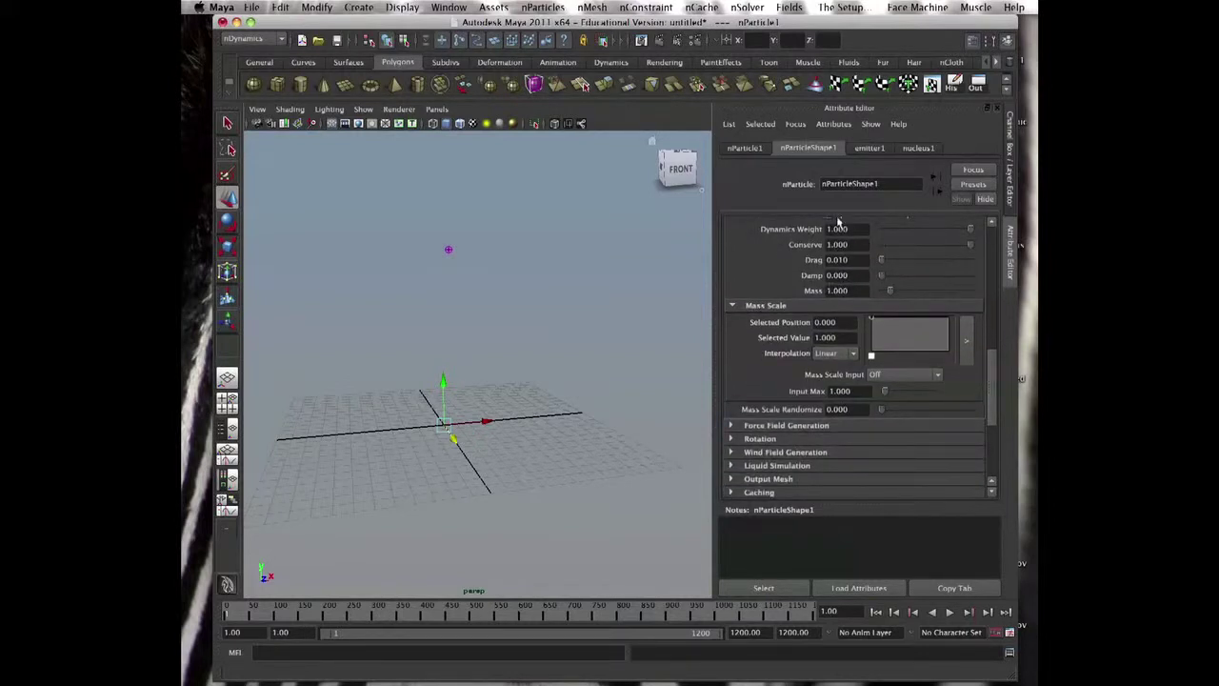
{"action": "scroll", "coordinate": [962, 377], "scroll_direction": "up", "scroll_amount": 3}
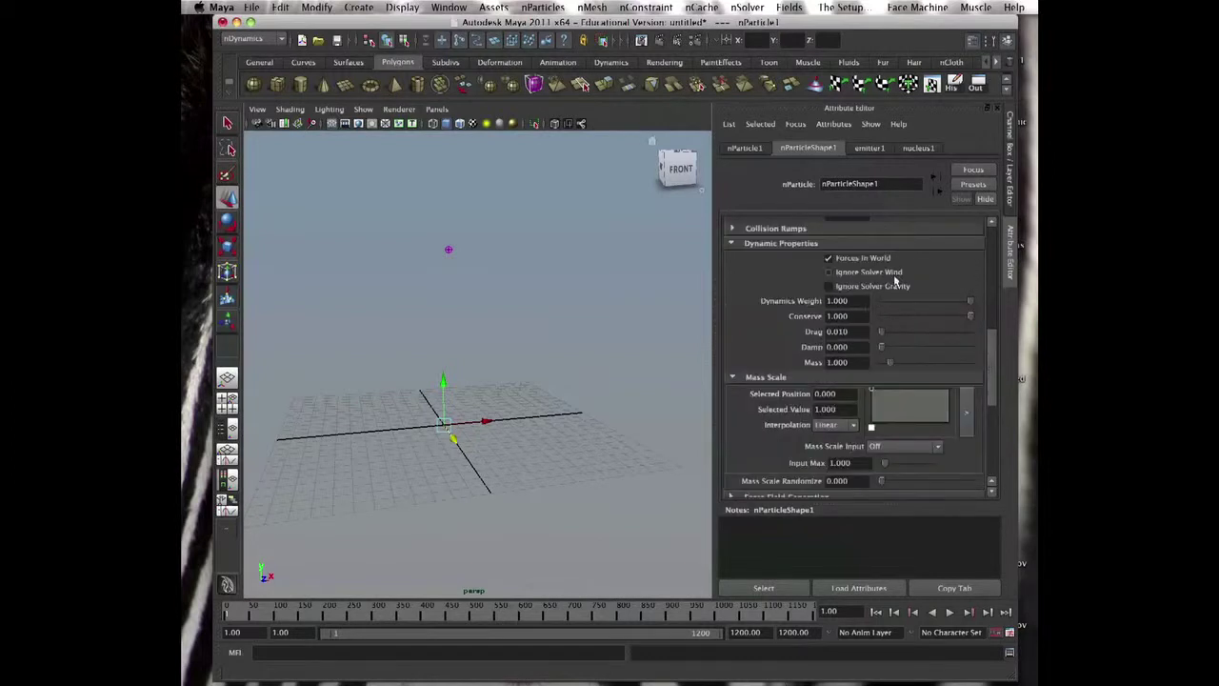
{"action": "scroll", "coordinate": [993, 356], "scroll_direction": "down", "scroll_amount": 4}
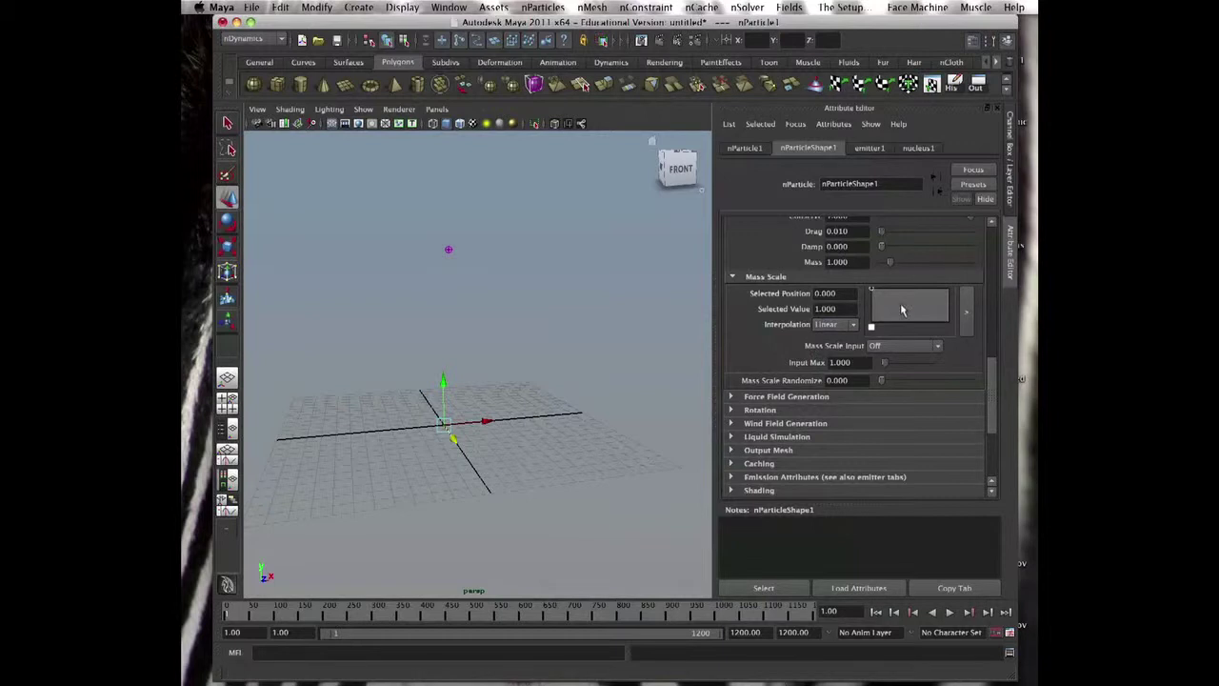
{"action": "left_click", "coordinate": [744, 277]}
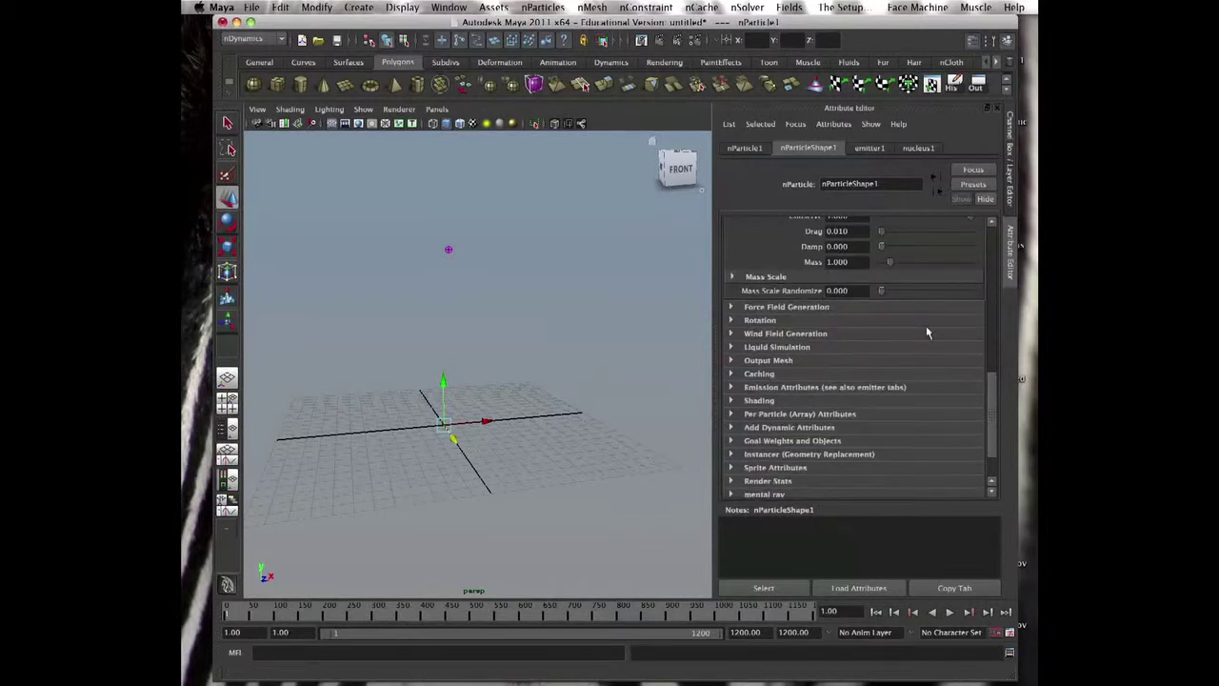
- Collapse Dynamic Properties and expand Force Field Generation to view the point force field settings
{"action": "left_click_drag", "start_coordinate": [990, 388], "coordinate": [941, 332]}
{"action": "left_click", "coordinate": [757, 267]}
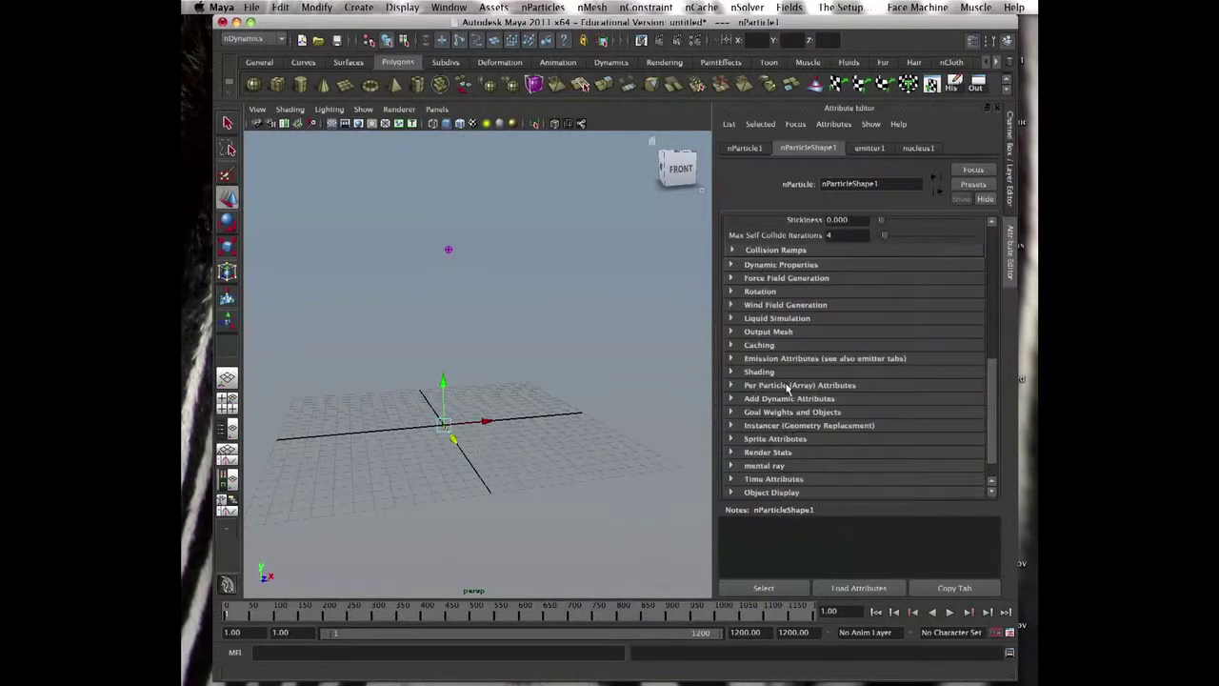
{"action": "left_click_drag", "start_coordinate": [991, 408], "coordinate": [991, 424]}
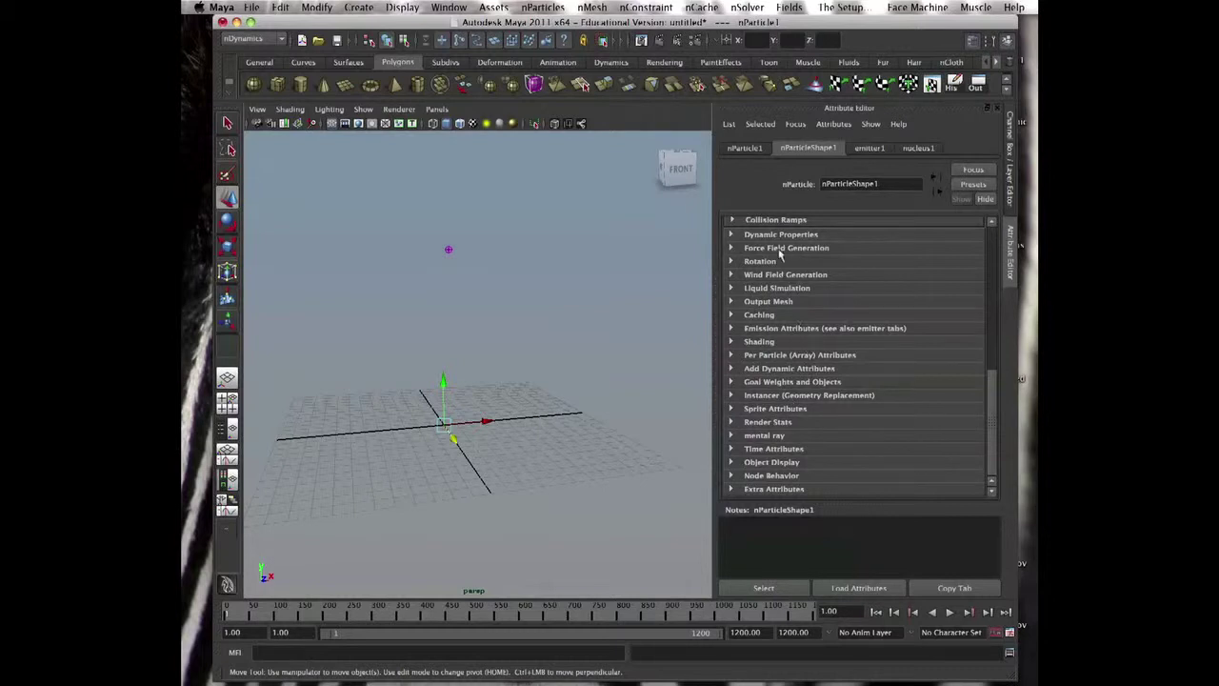
{"action": "left_click", "coordinate": [781, 249]}
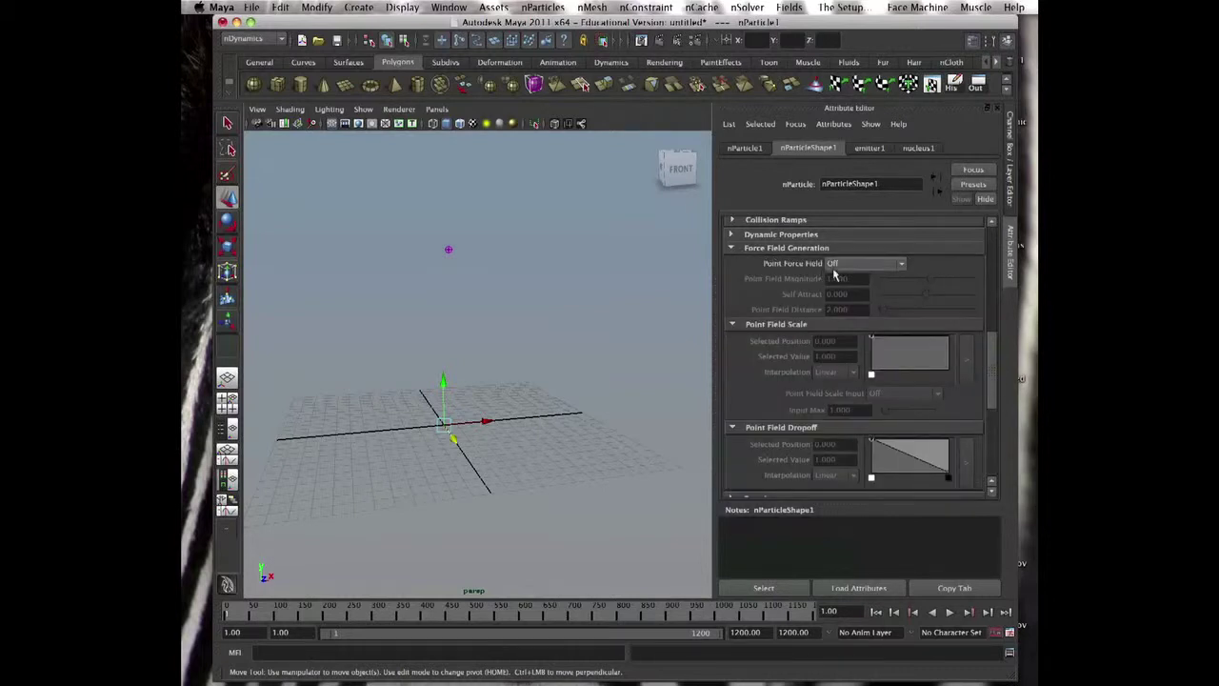